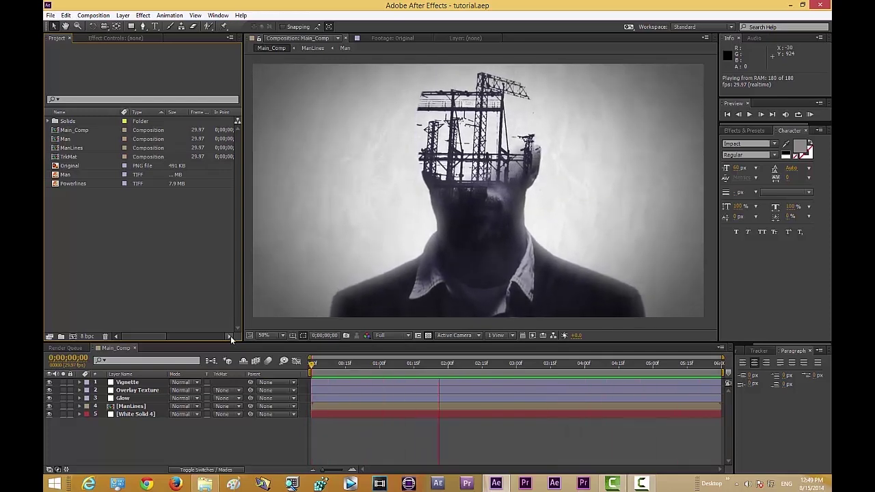
# - View the Original, Man and Powerlines source images, fitting the Original reference in the viewer and returning to it
pyautogui.press('space')
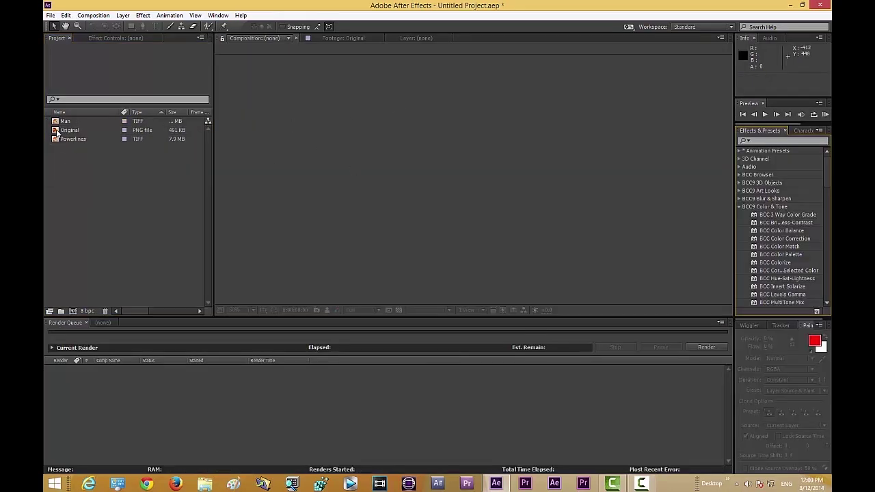
pyautogui.doubleClick(65, 130)
pyautogui.click(230, 310)
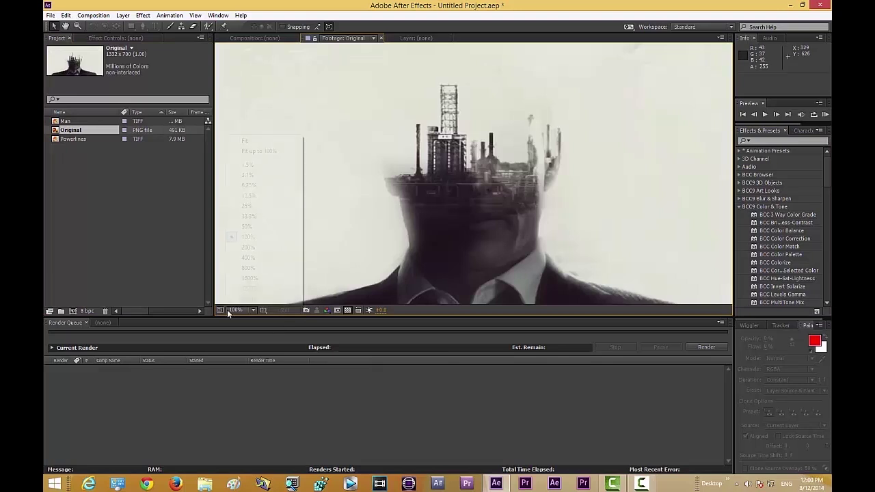
pyautogui.click(267, 150)
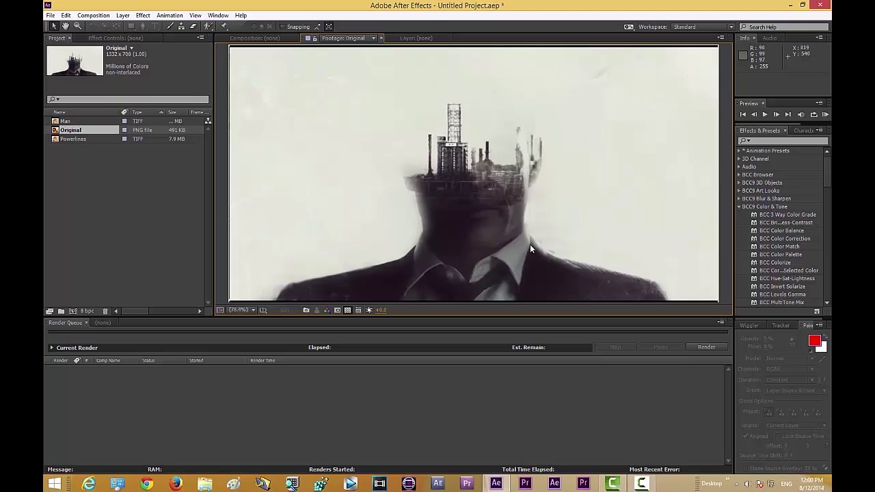
pyautogui.doubleClick(66, 121)
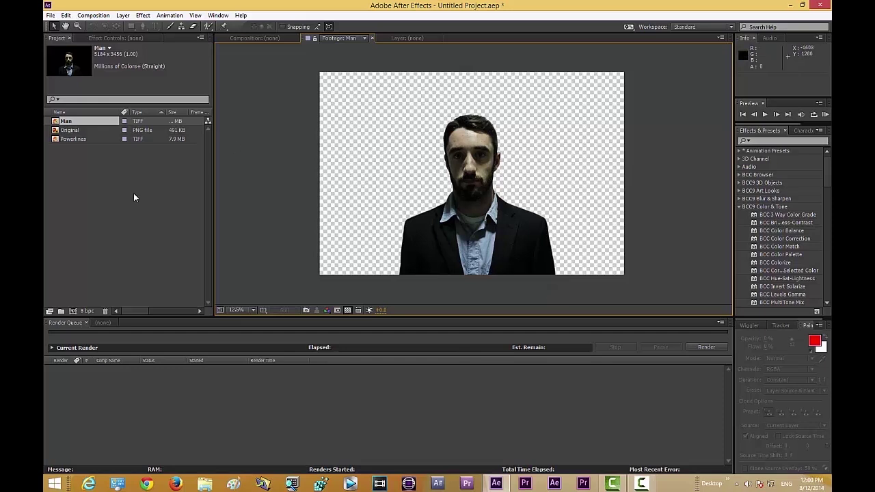
pyautogui.doubleClick(60, 139)
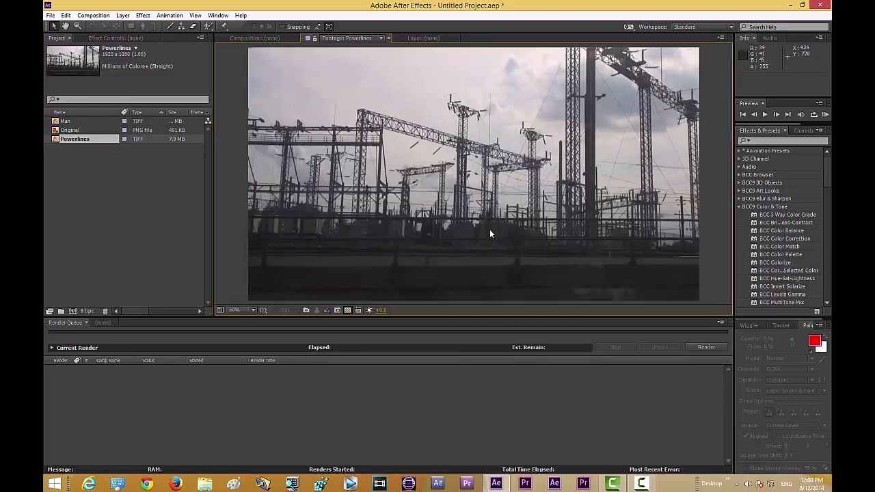
pyautogui.doubleClick(71, 130)
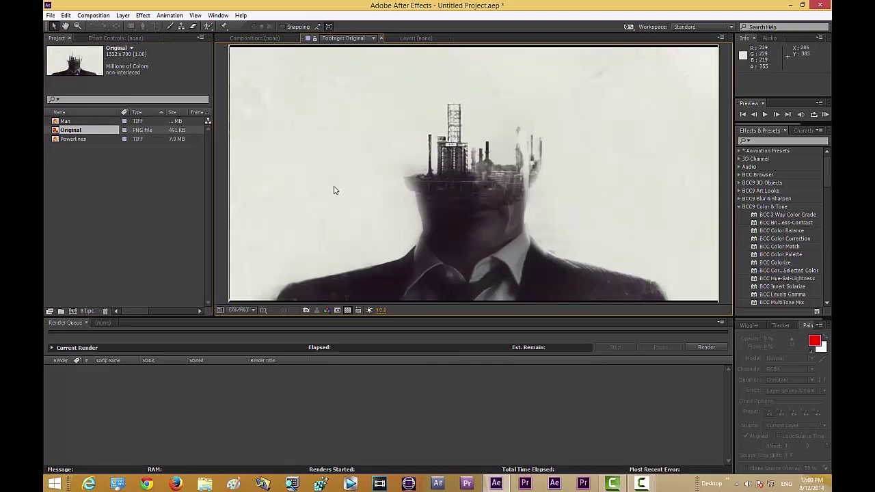
# - Create a composition named Main_Comp with the HDTV 1080 29.97 preset and a six-second duration
pyautogui.hotkey('ctrl', 'n')
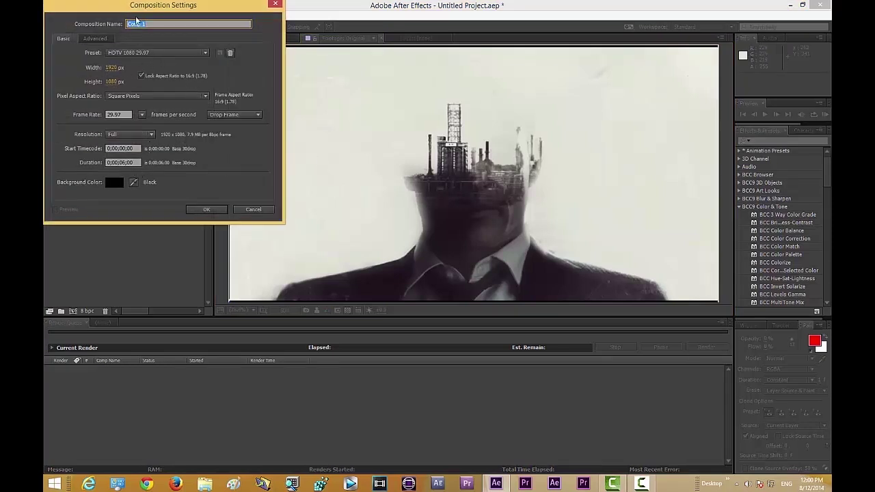
pyautogui.write('Main_')
pyautogui.press('Return')
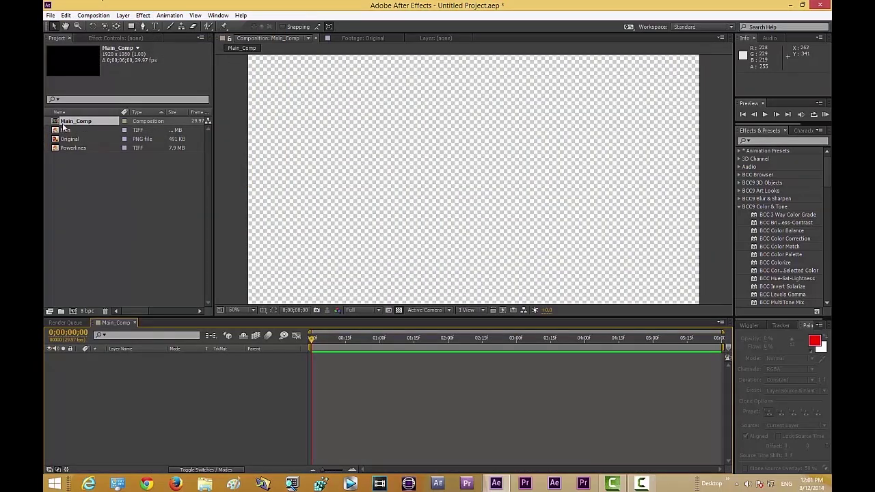
# - Add the Man image to Main_Comp and scale its layer to 52%
pyautogui.moveTo(64, 131); pyautogui.dragTo(190, 404)
pyautogui.click(234, 310)
pyautogui.click(230, 295)
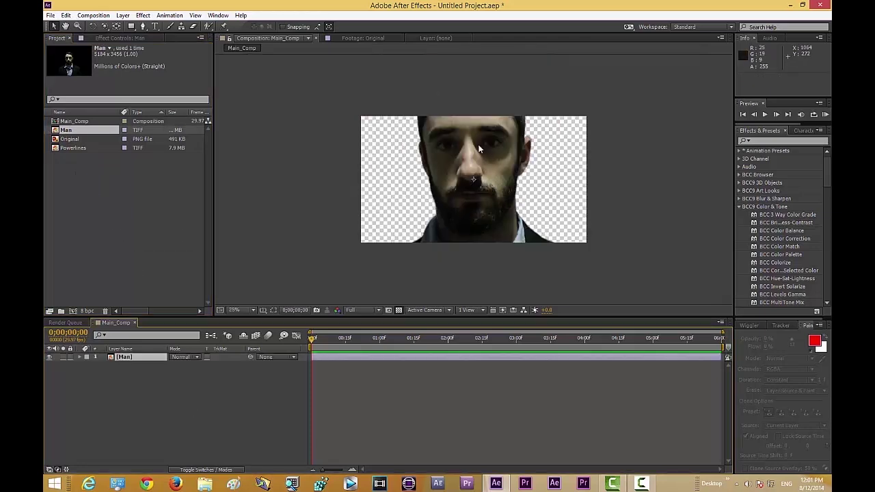
pyautogui.press('s')
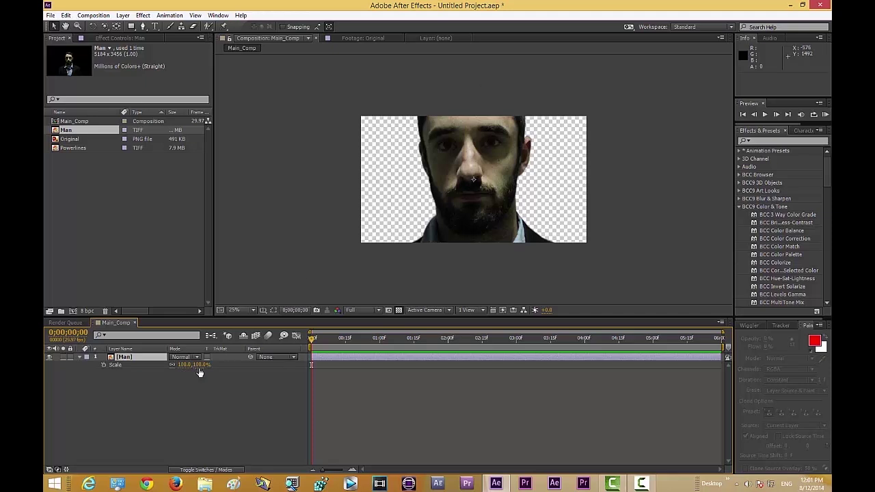
pyautogui.moveTo(195, 365); pyautogui.dragTo(177, 377)
pyautogui.press('Return')
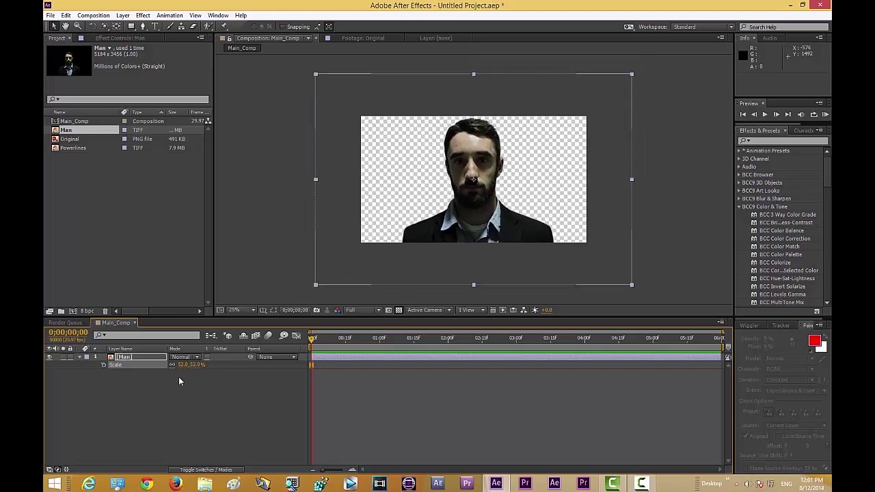
pyautogui.click(281, 221)
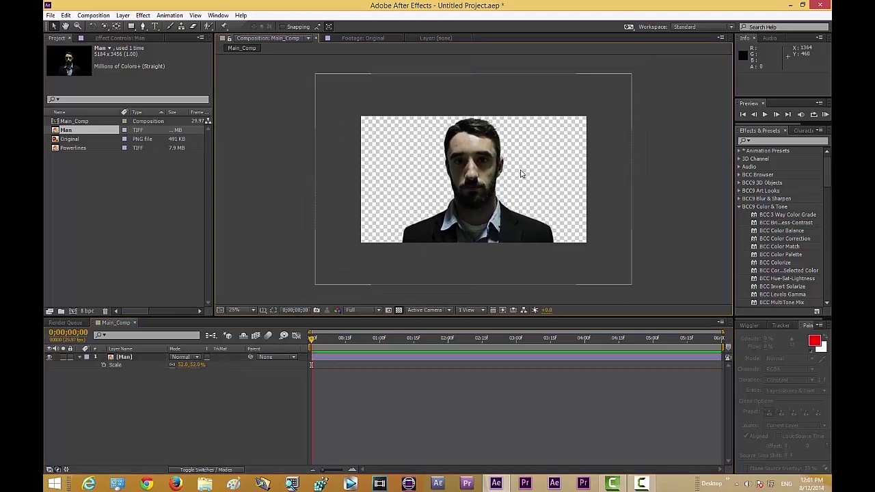
pyautogui.press('.')
pyautogui.press('.')
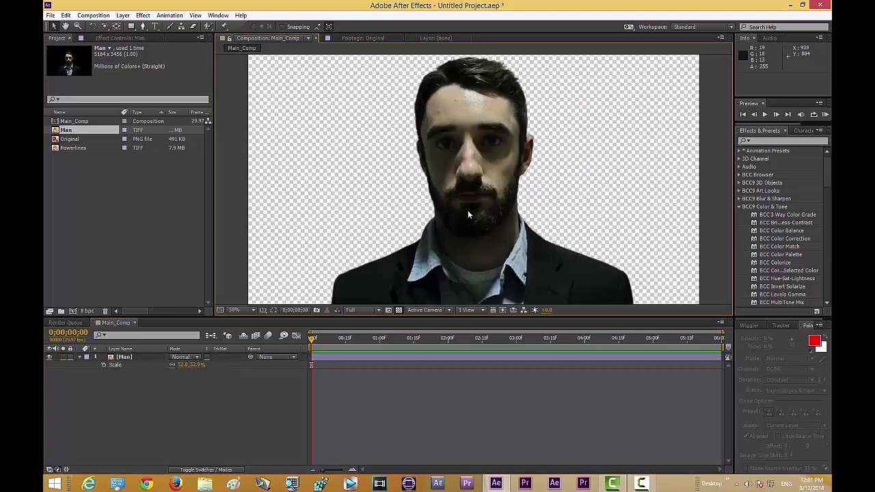
# - Examine the Original reference image up close and return to Main_Comp
pyautogui.doubleClick(66, 140)
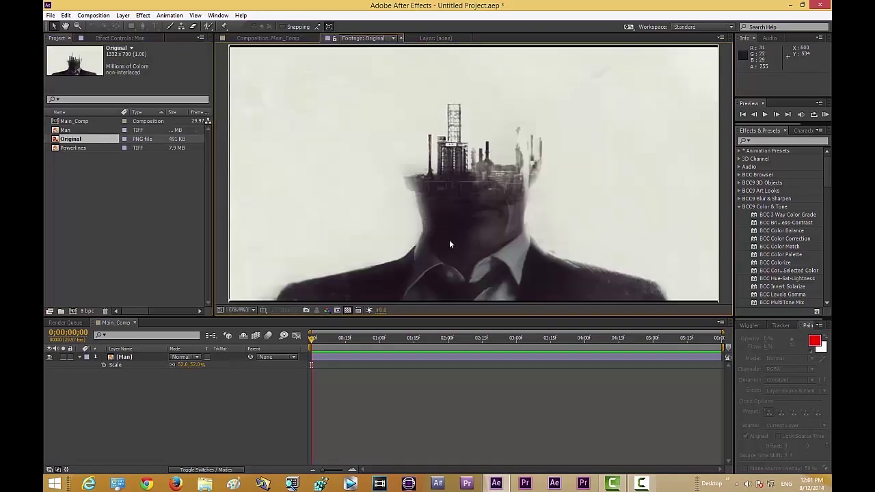
pyautogui.press('.')
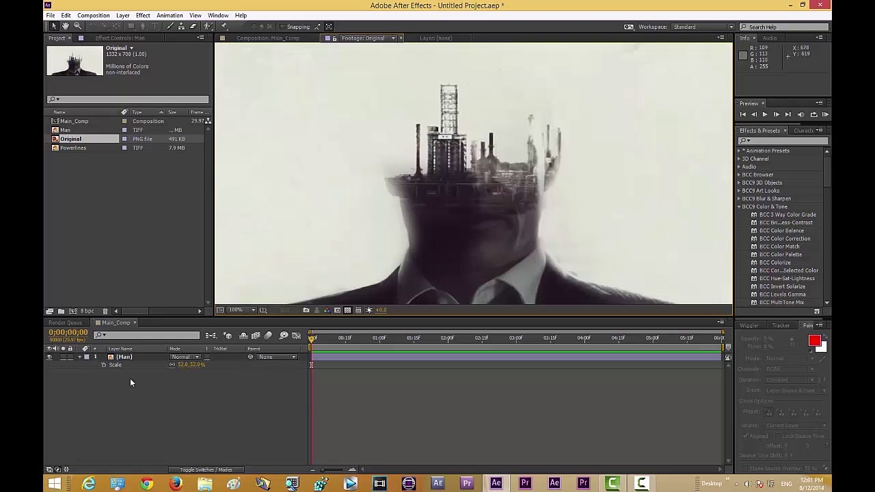
pyautogui.doubleClick(68, 121)
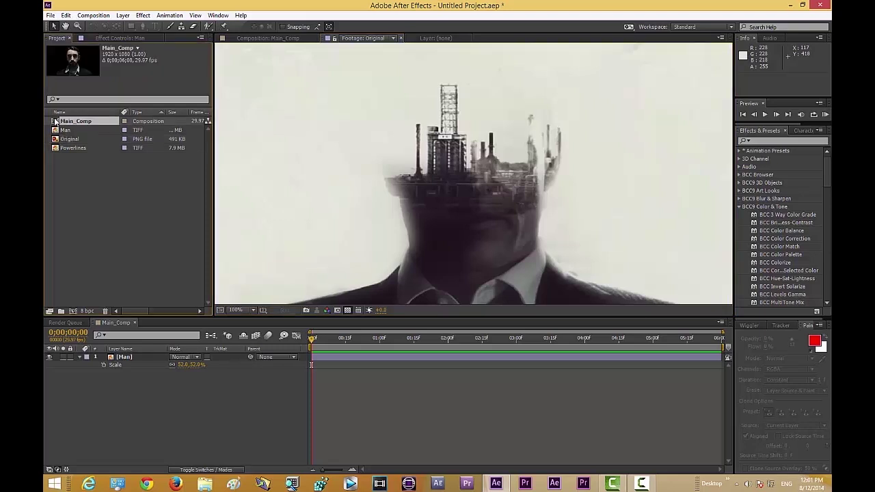
pyautogui.press(',')
pyautogui.press(',')
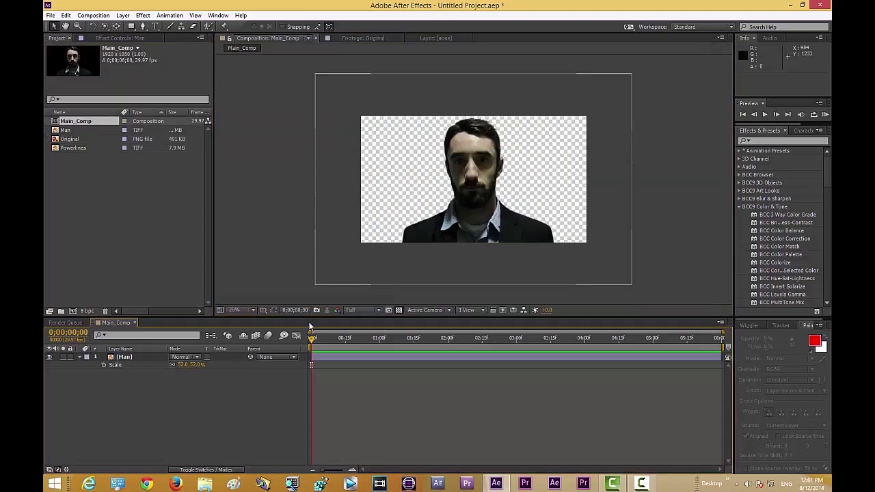
# - Duplicate the Man layer and apply the BCC Levels Gamma effect to the upper copy
pyautogui.click(121, 359)
pyautogui.hotkey('ctrl', 'd')
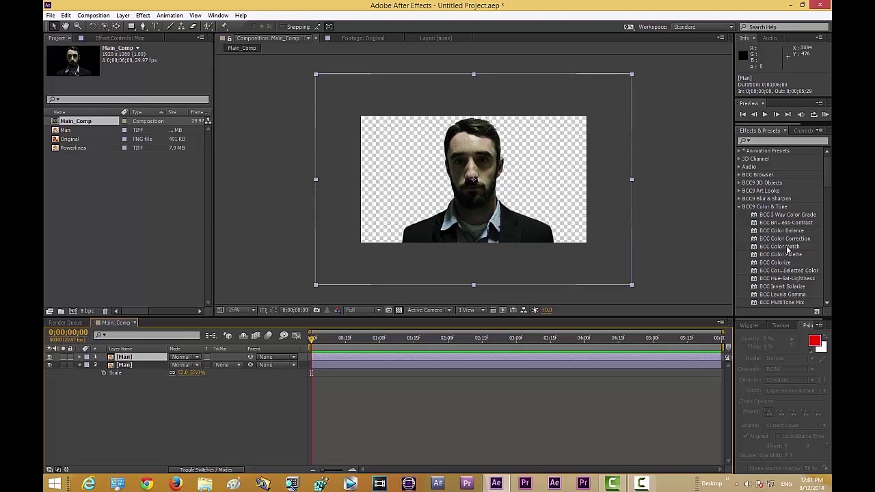
pyautogui.scroll(-3, 788, 250)
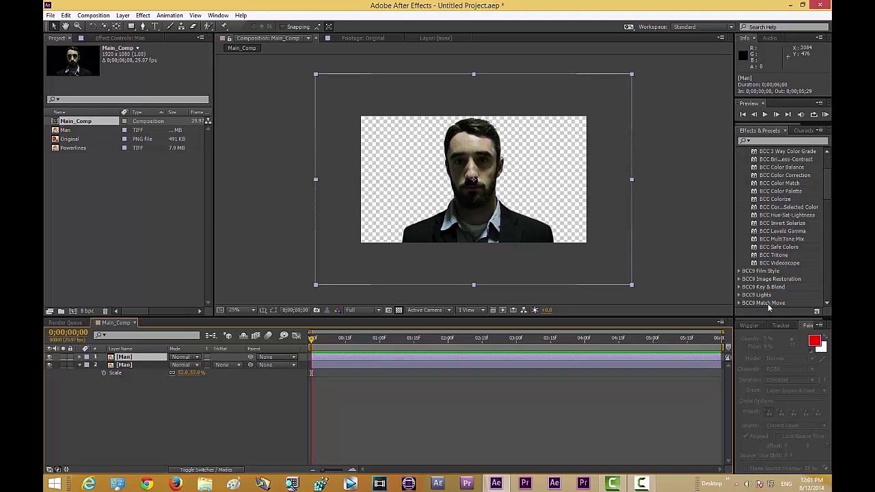
pyautogui.moveTo(783, 231); pyautogui.dragTo(135, 364)
# - Darken the upper Man layer by setting the BCC Levels Gamma effect's Gamma to 0.54
pyautogui.press('.')
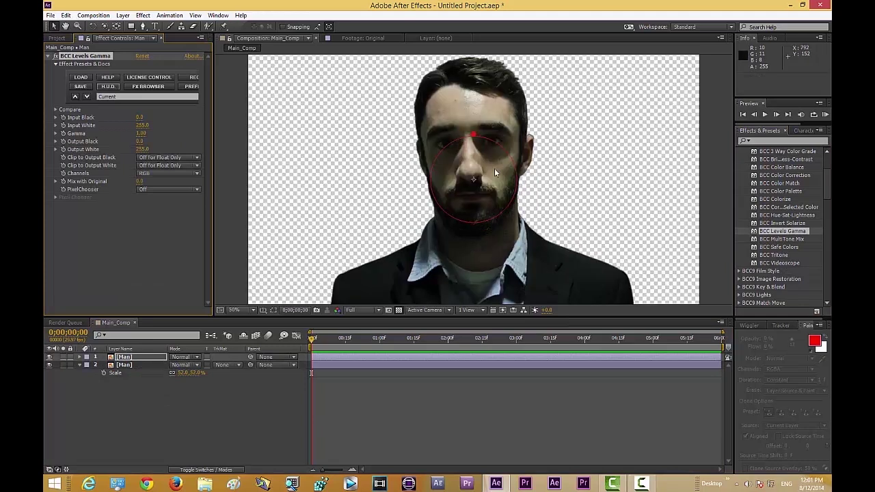
pyautogui.click(93, 237)
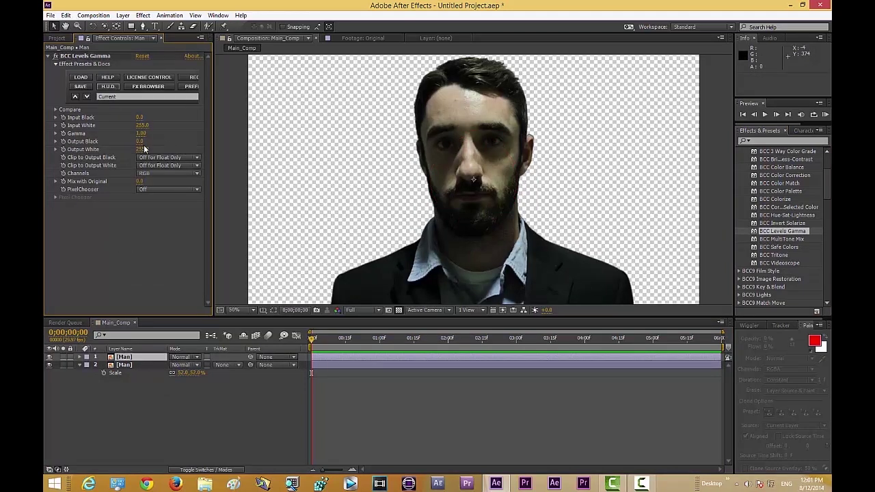
pyautogui.moveTo(140, 133); pyautogui.dragTo(127, 142)
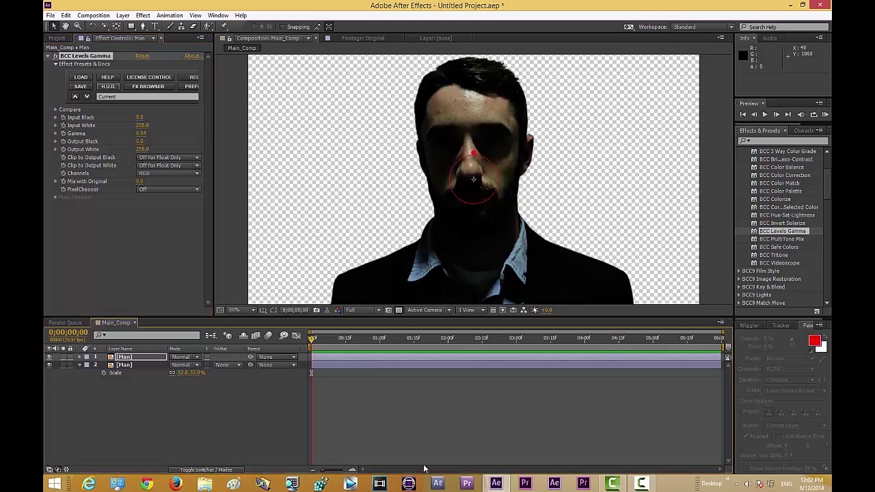
pyautogui.click(511, 426)
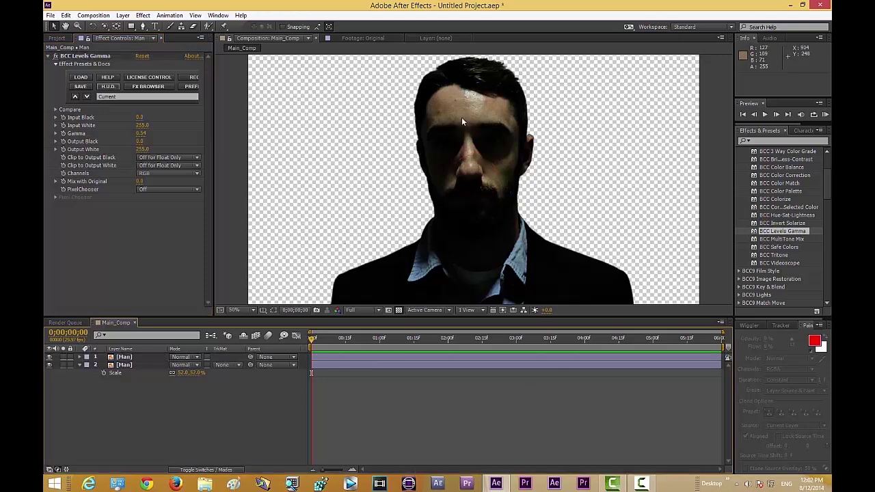
# - Activate the Pen tool for masking the man's head
pyautogui.click(142, 26)
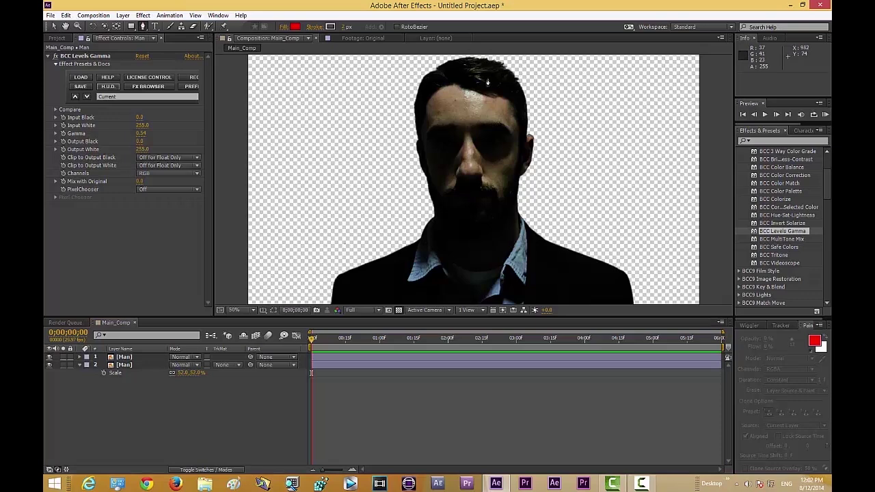
pyautogui.scroll(2, 469, 62)
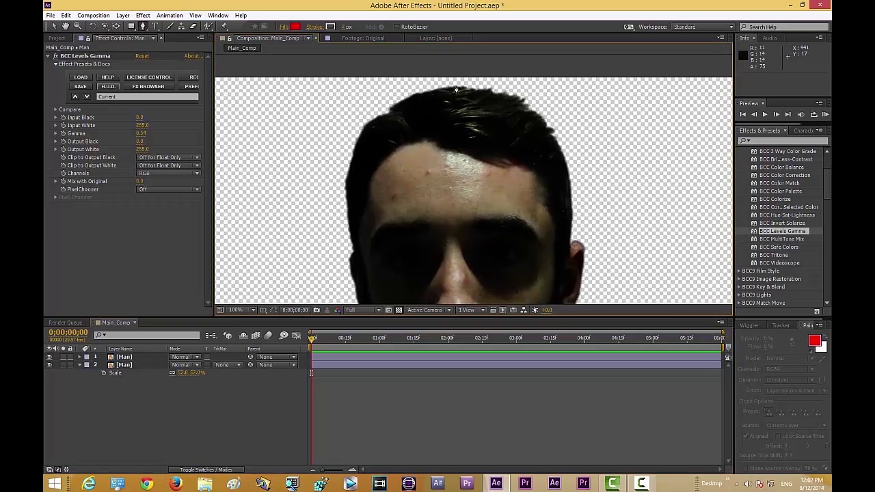
pyautogui.click(457, 90)
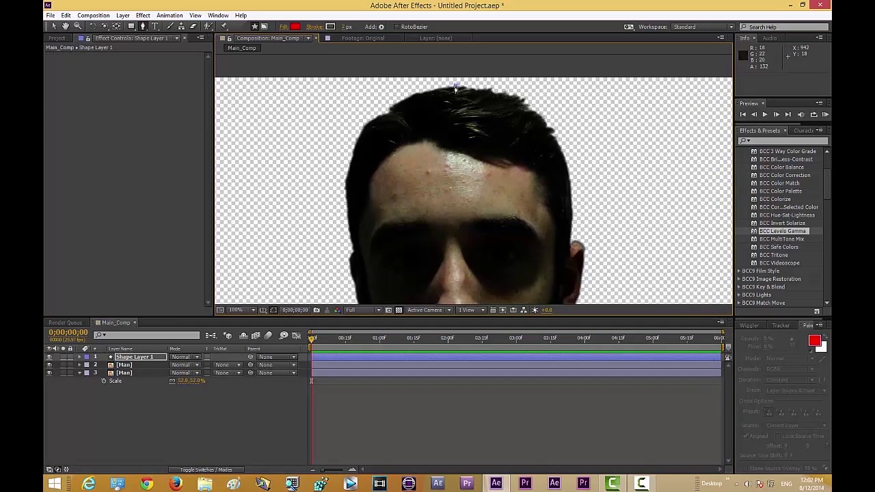
pyautogui.click(451, 224)
pyautogui.press('h')
pyautogui.press('g')
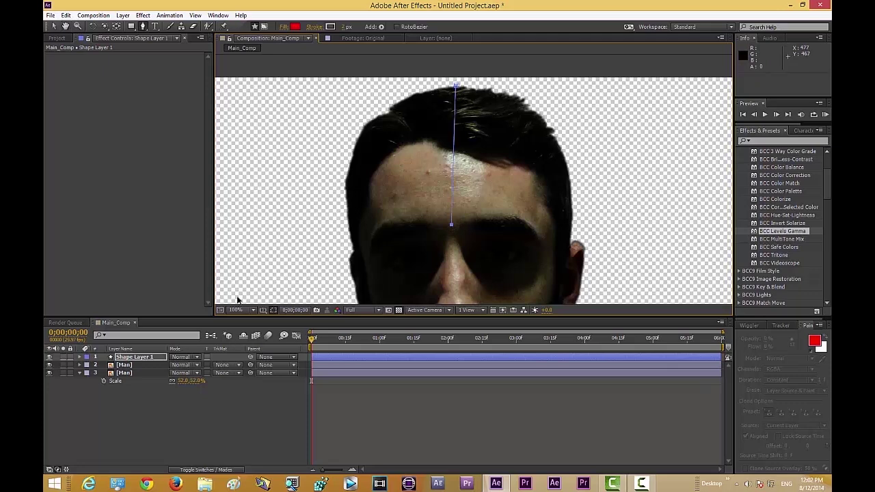
pyautogui.press('Delete')
# - Start a mask on the upper Man layer, running from the top of the hair down the face's centre line to the chin
pyautogui.click(152, 357)
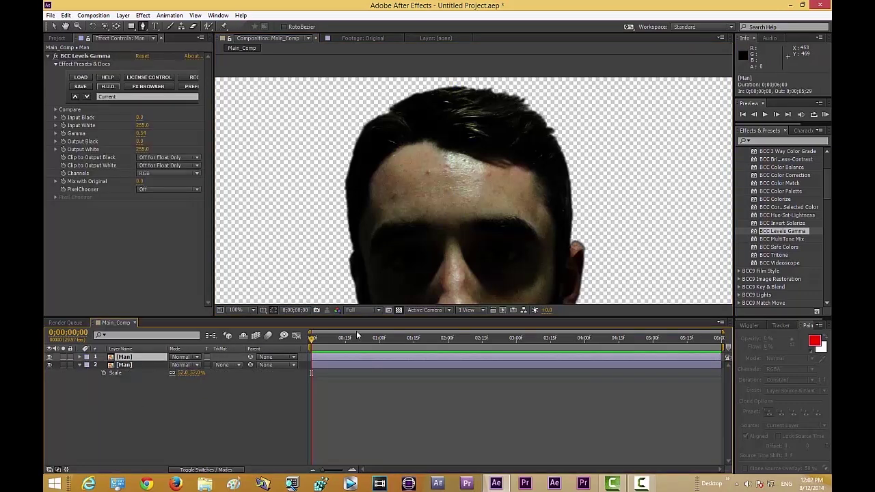
pyautogui.click(454, 89)
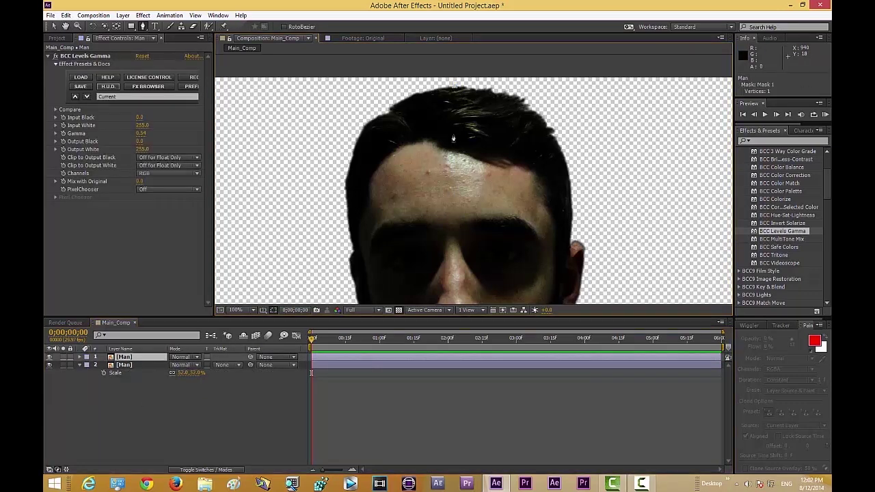
pyautogui.click(452, 230)
pyautogui.moveTo(469, 250); pyautogui.dragTo(503, 154)
pyautogui.click(490, 225)
pyautogui.moveTo(490, 225); pyautogui.dragTo(498, 116)
pyautogui.click(506, 221)
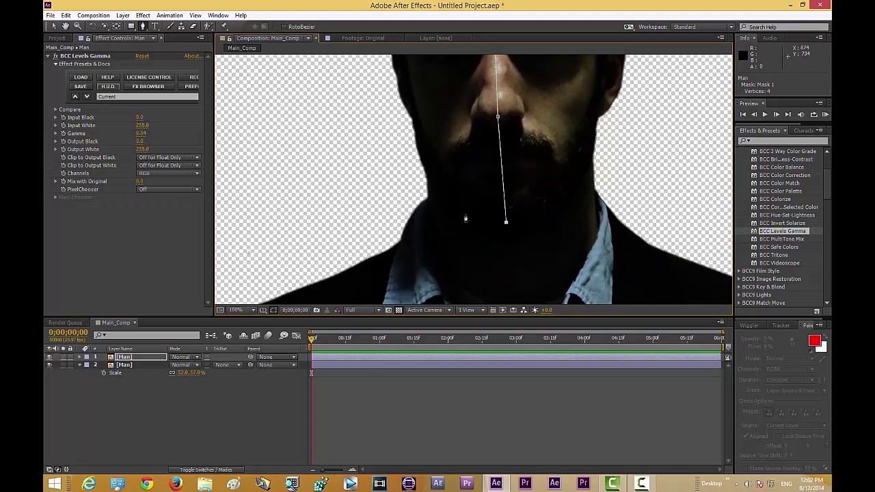
# - Extend the mask path from the chin across to the left side of the neck and up the left jaw edge
pyautogui.click(466, 216)
pyautogui.click(430, 193)
pyautogui.moveTo(465, 148); pyautogui.dragTo(494, 214)
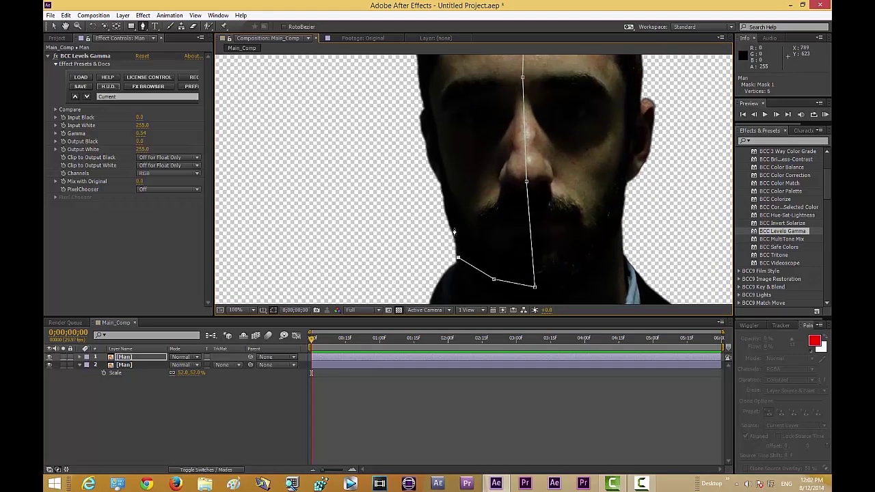
pyautogui.click(453, 229)
pyautogui.click(443, 191)
pyautogui.moveTo(440, 172); pyautogui.dragTo(456, 224)
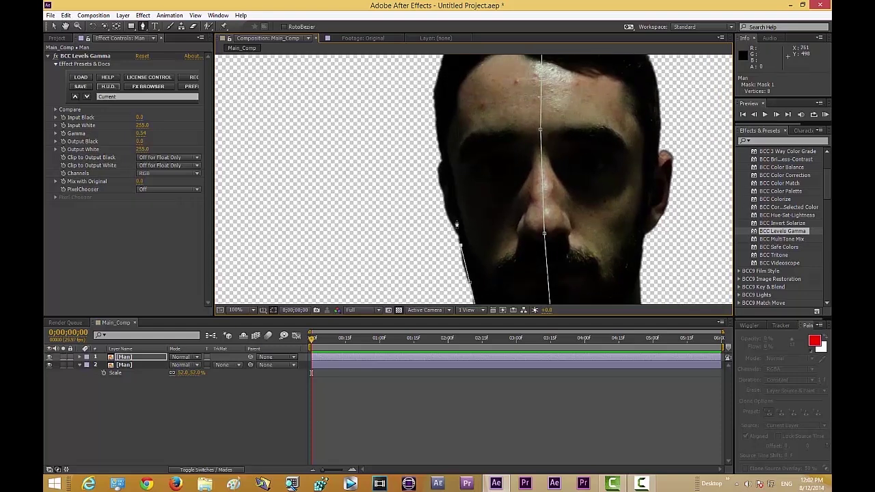
# - Extend the mask path up the left edge of the face, past the ear, to the hair beside the temple
pyautogui.click(450, 220)
pyautogui.moveTo(463, 184); pyautogui.dragTo(469, 223)
pyautogui.click(449, 222)
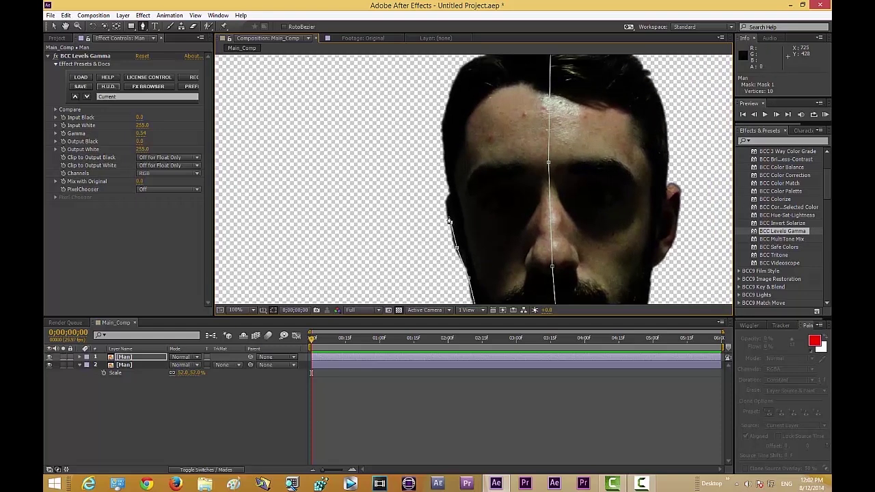
pyautogui.click(451, 193)
pyautogui.moveTo(470, 168); pyautogui.dragTo(490, 227)
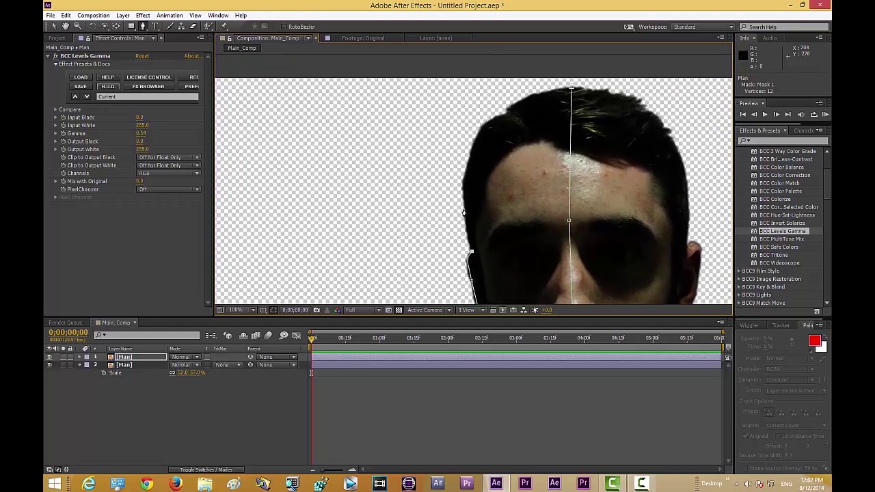
pyautogui.click(466, 211)
pyautogui.click(474, 198)
pyautogui.moveTo(474, 198); pyautogui.dragTo(477, 228)
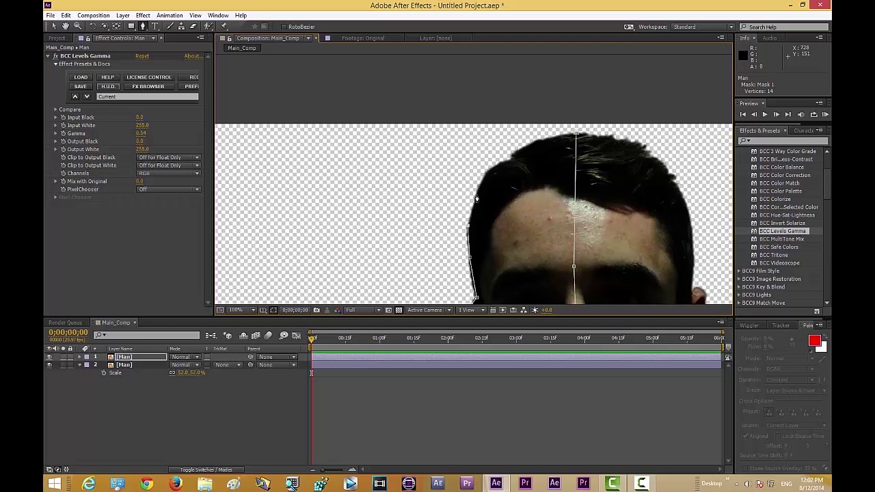
# - Trace the mask over the left outline of the hair and close it at the starting point atop the head
pyautogui.click(478, 196)
pyautogui.moveTo(518, 175); pyautogui.dragTo(479, 221)
pyautogui.click(475, 198)
pyautogui.click(498, 184)
pyautogui.click(506, 203)
pyautogui.click(521, 204)
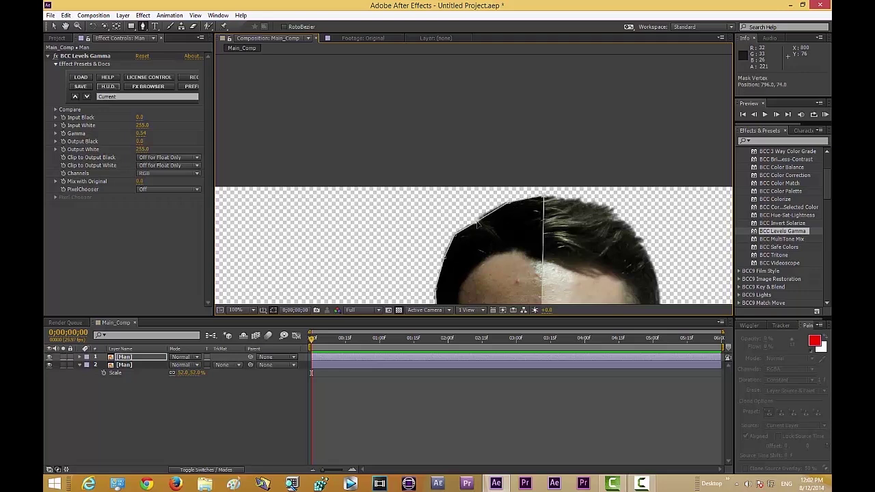
# - Lower the two mask vertices under the jaw and chin so the mask takes in the bottom of the beard
pyautogui.scroll(-8, 478, 223)
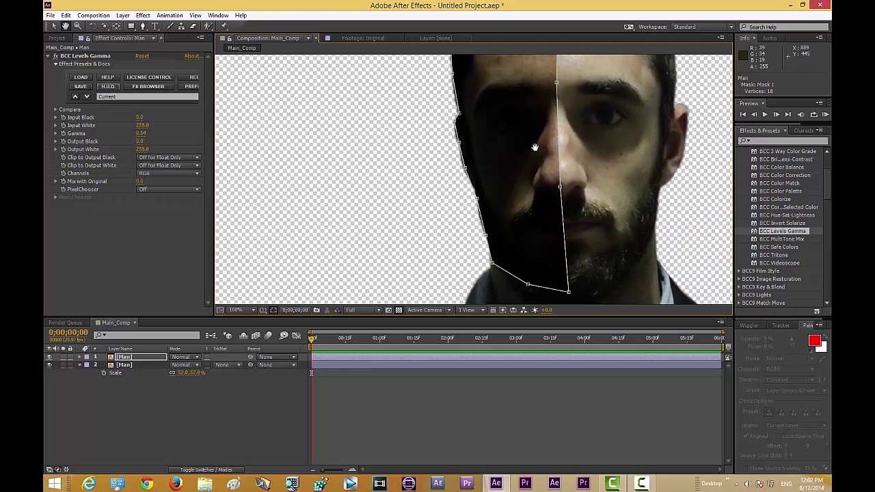
pyautogui.moveTo(541, 114); pyautogui.dragTo(541, 106)
pyautogui.moveTo(535, 248); pyautogui.dragTo(535, 260)
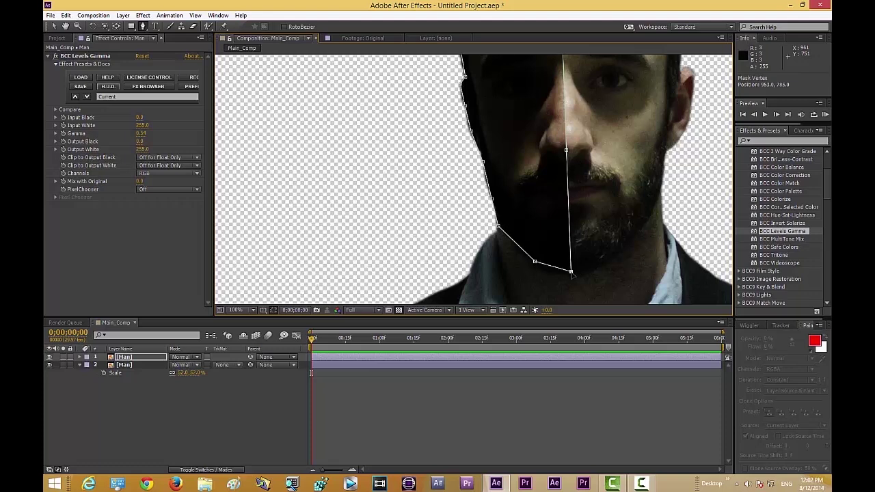
pyautogui.moveTo(618, 190); pyautogui.dragTo(554, 255)
pyautogui.press(',')
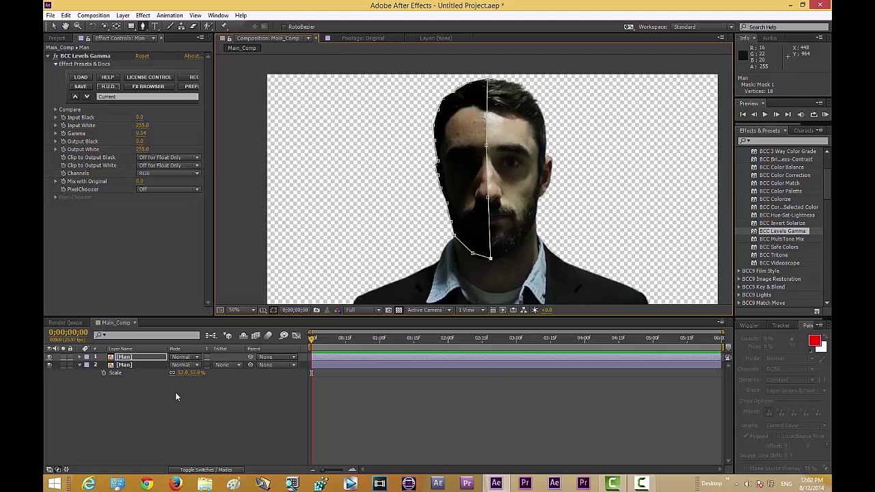
# - Feather the upper Man layer's Mask 1 by 46 pixels to soften the edge down the face
pyautogui.click(175, 397)
pyautogui.click(141, 359)
pyautogui.press('f')
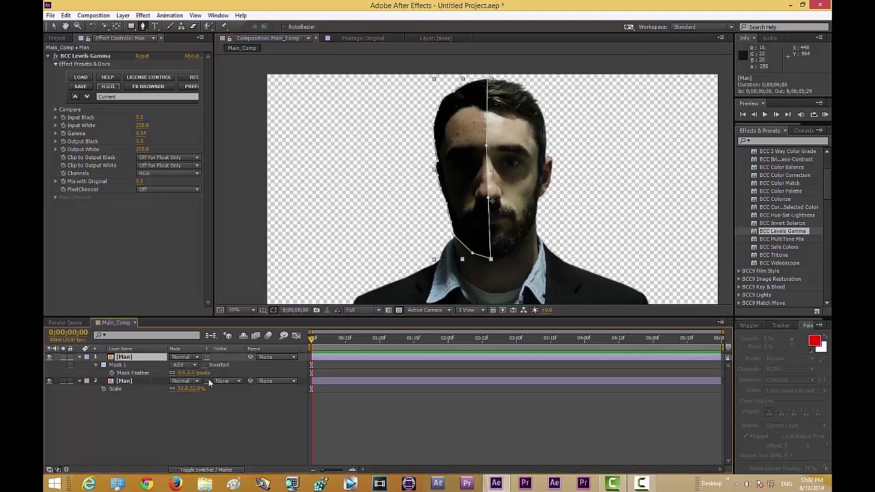
pyautogui.moveTo(181, 373); pyautogui.dragTo(187, 367)
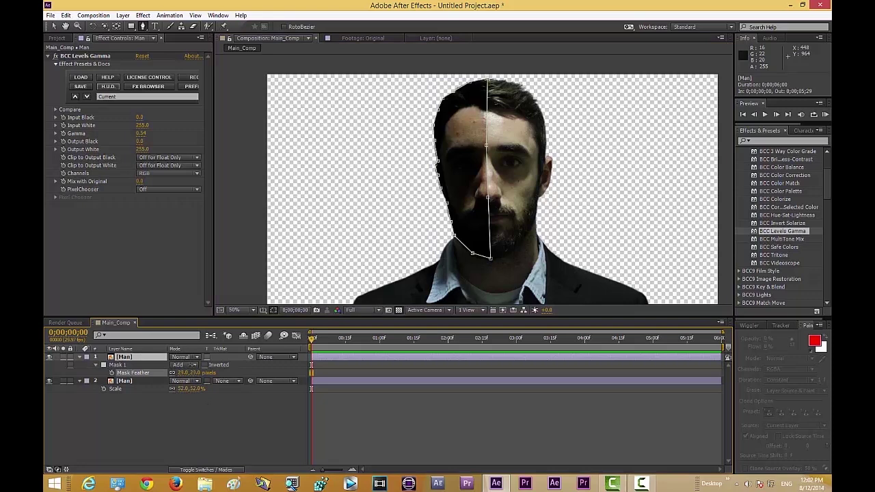
pyautogui.click(197, 418)
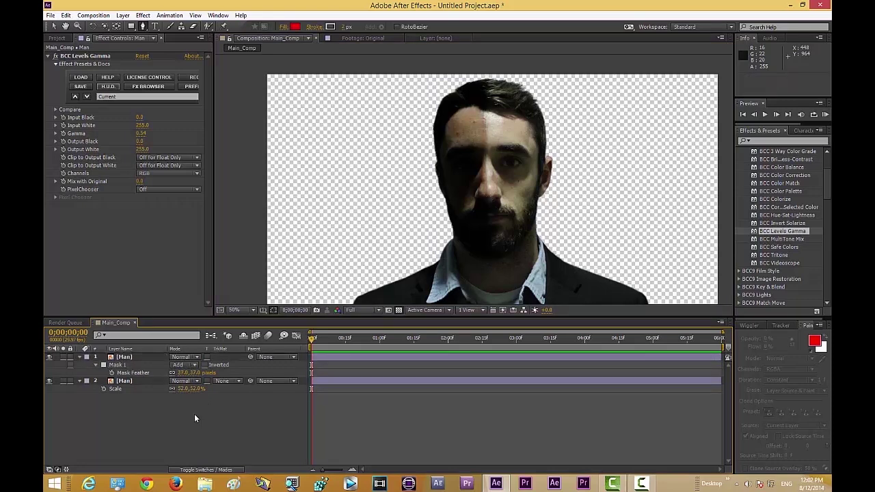
pyautogui.moveTo(182, 373); pyautogui.dragTo(198, 373)
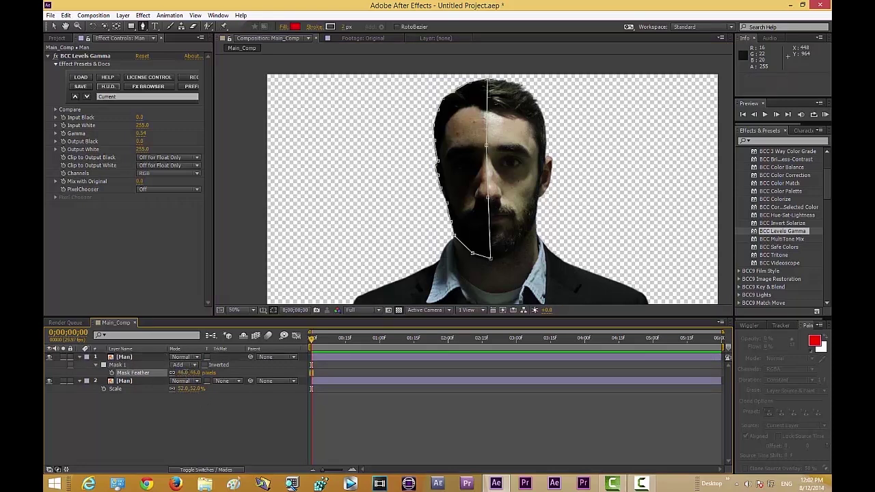
pyautogui.click(202, 411)
# - Pre-compose both Man layers into a new composition named Man, moving all attributes into it
pyautogui.scroll(-2, 572, 236)
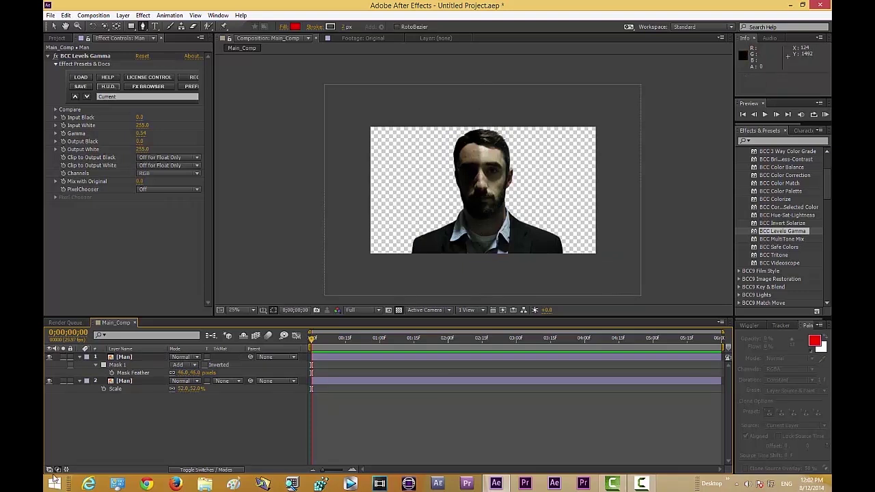
pyautogui.click(134, 362)
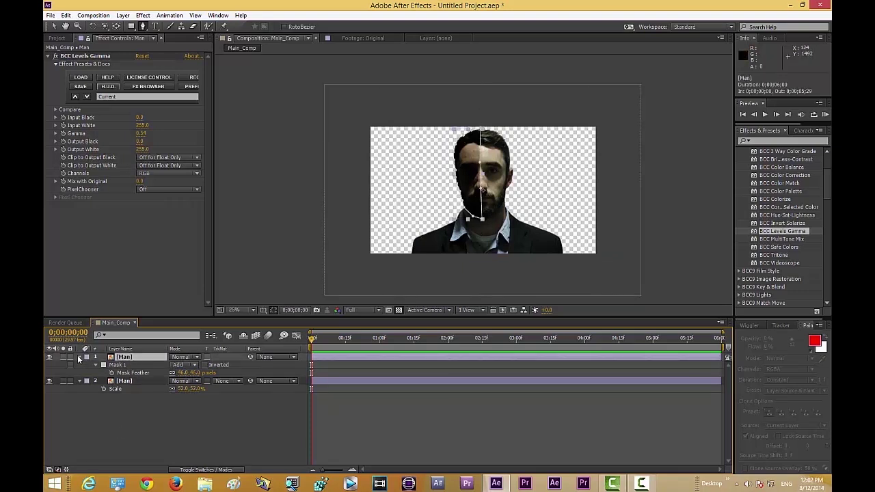
pyautogui.click(78, 357)
pyautogui.click(87, 365)
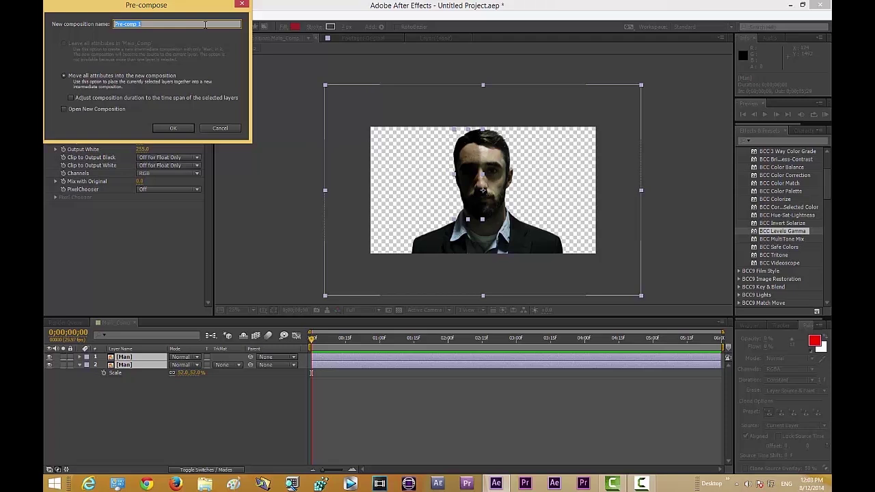
pyautogui.write('Man')
pyautogui.click(171, 129)
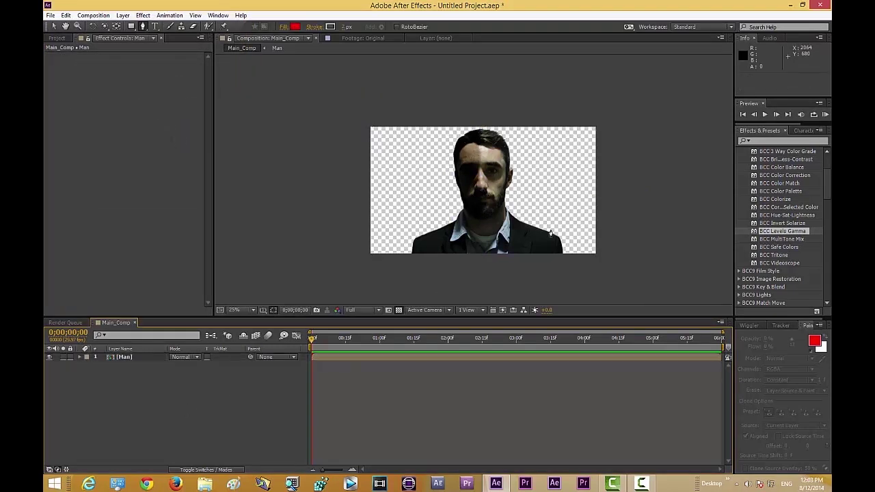
# - Add the Powerlines image to Main_Comp as a layer beneath the Man pre-comp
pyautogui.press('v')
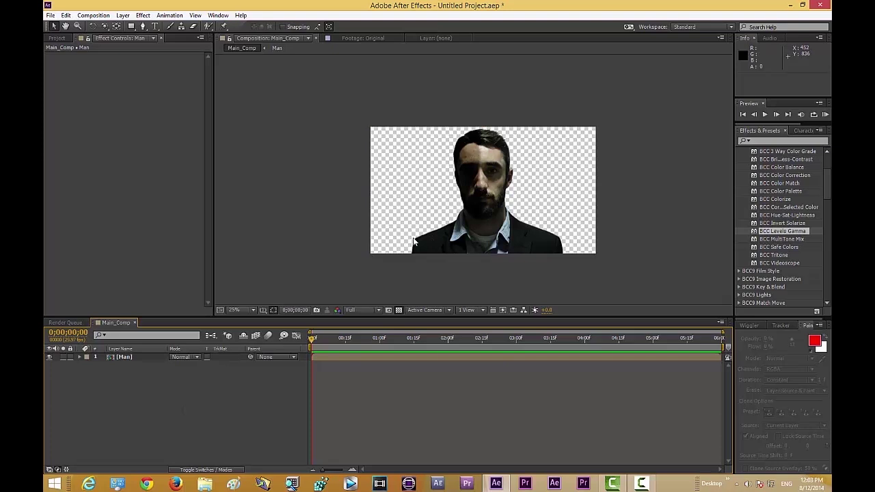
pyautogui.click(157, 404)
pyautogui.press('.')
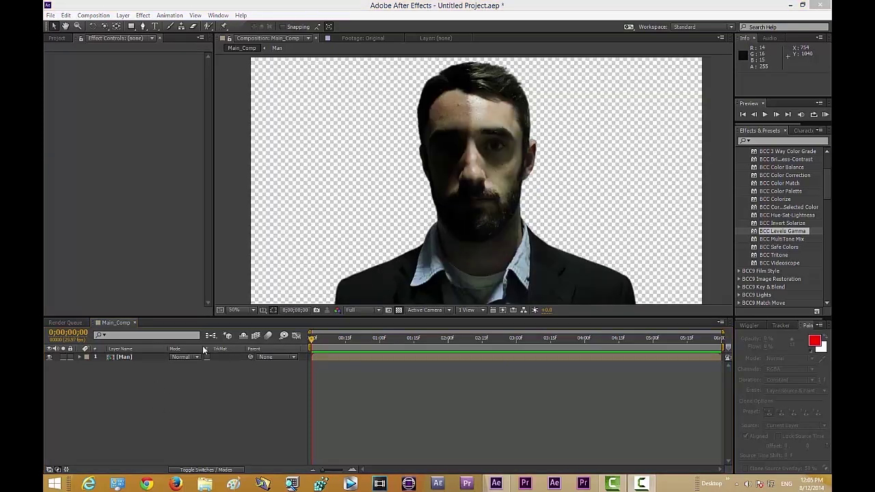
pyautogui.click(53, 39)
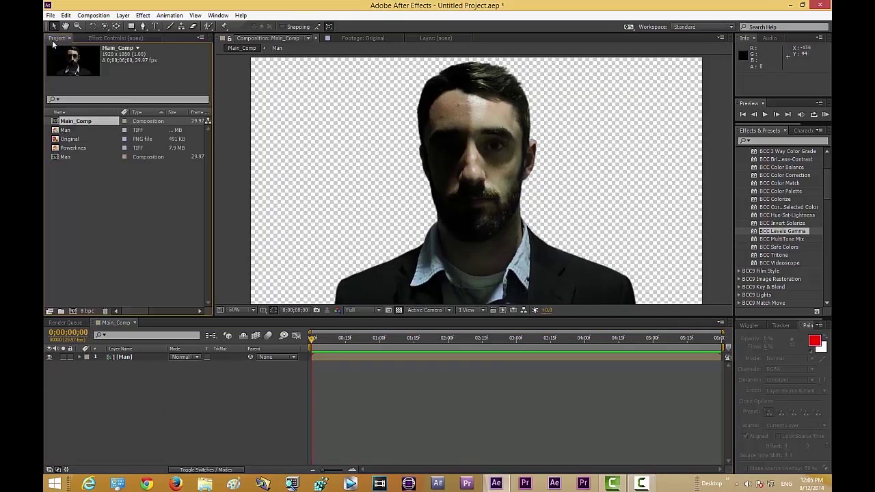
pyautogui.click(99, 194)
pyautogui.click(74, 158)
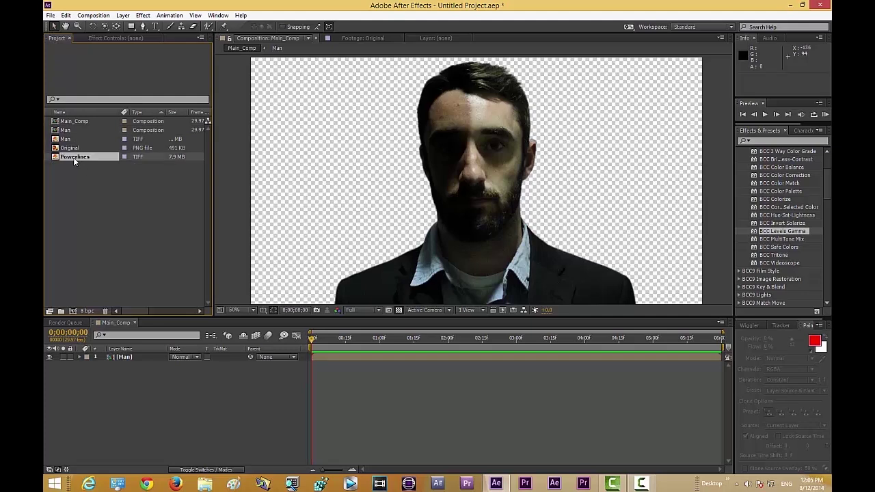
pyautogui.moveTo(73, 158); pyautogui.dragTo(143, 402)
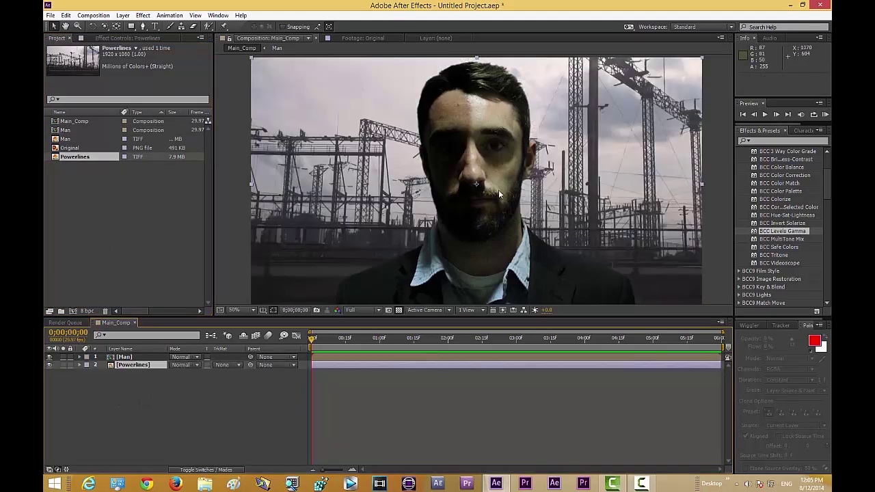
pyautogui.press(',')
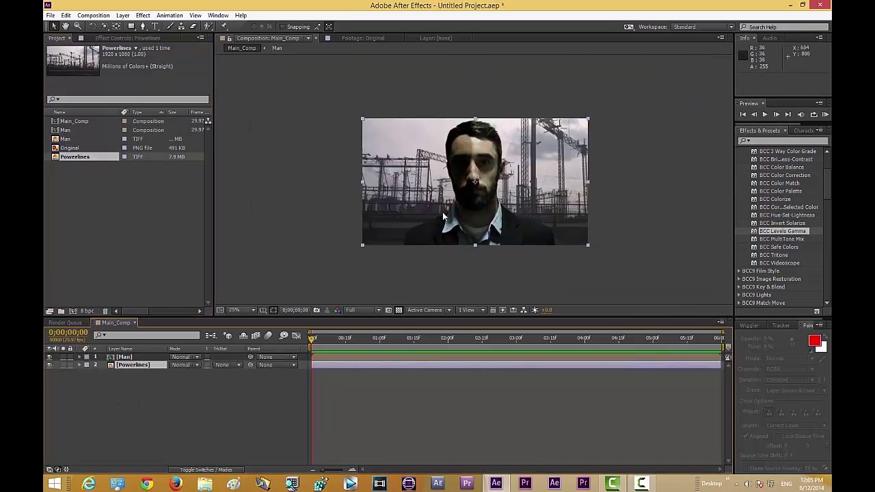
pyautogui.click(252, 311)
pyautogui.click(407, 268)
pyautogui.click(407, 268)
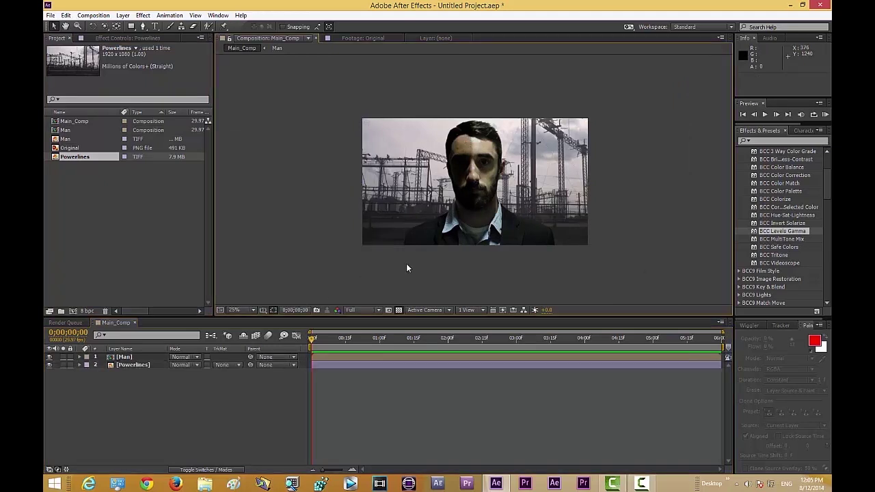
pyautogui.press('.')
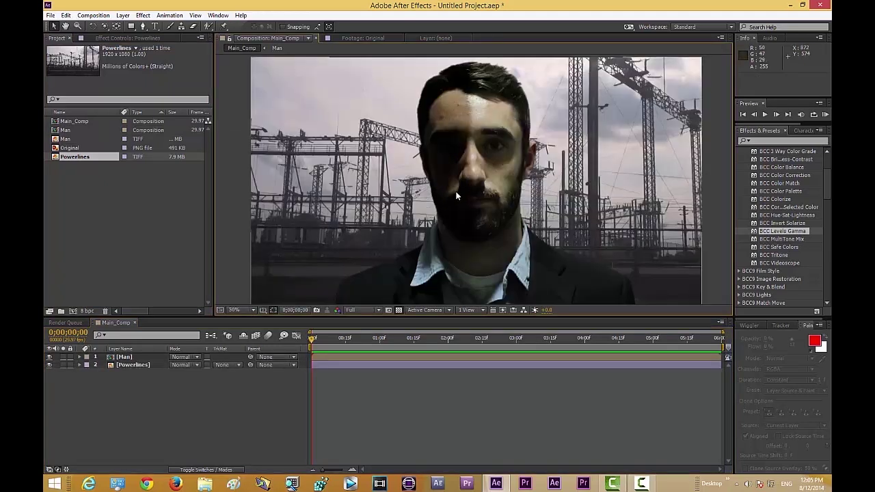
pyautogui.press(',')
# - Set the Man layer's Opacity to 50% so the powerlines show through the face
pyautogui.click(136, 358)
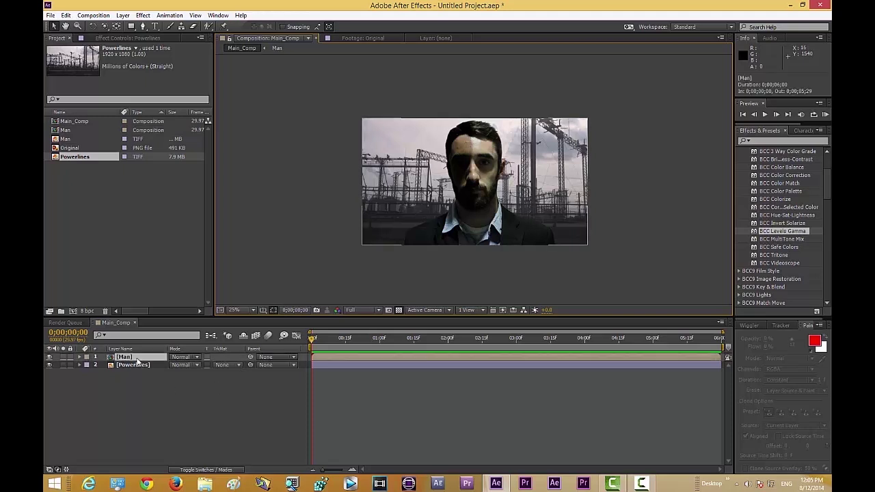
pyautogui.press('t')
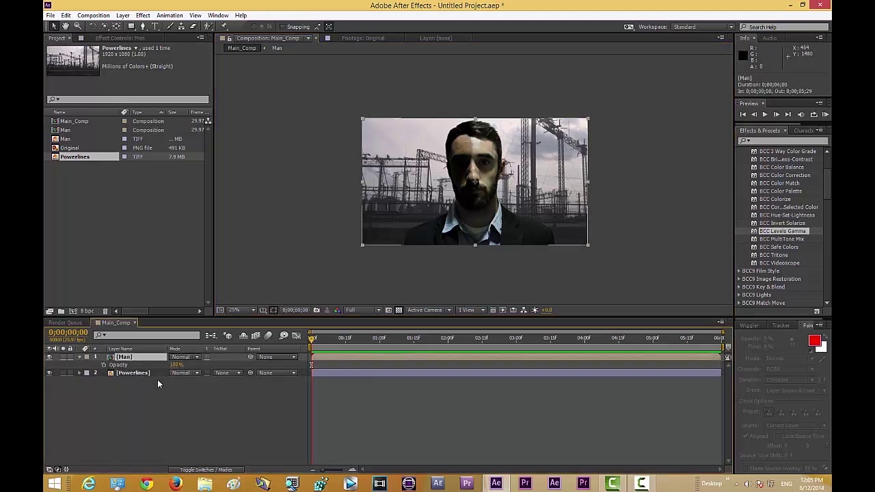
pyautogui.click(176, 364)
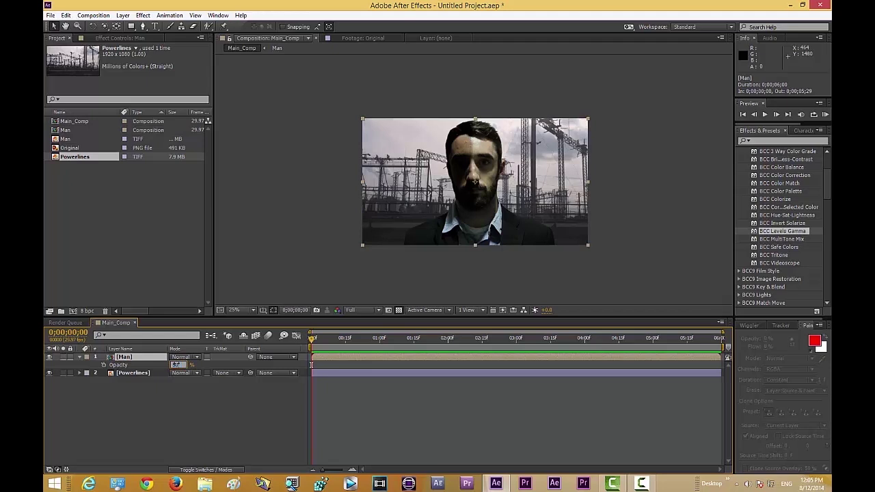
pyautogui.write('50')
pyautogui.press('Return')
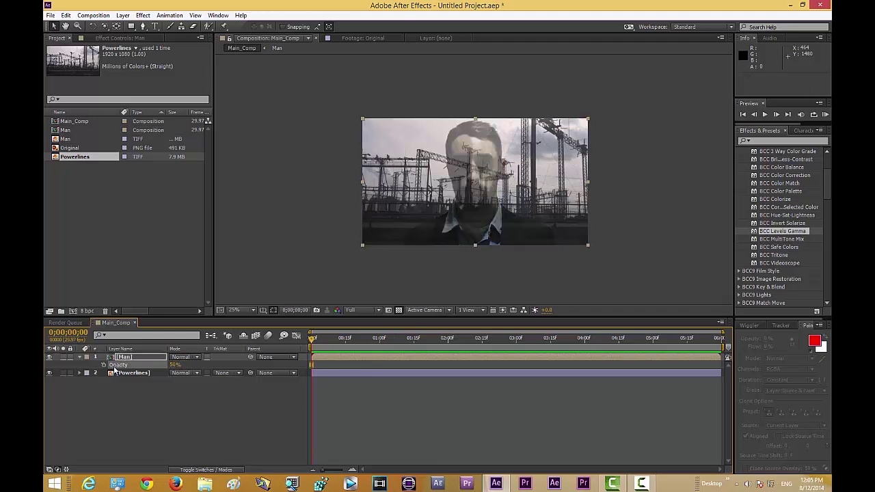
# - Move the Powerlines layer up and to the right, to about 1563.9, 331.8, so the pylons overlap the man's face
pyautogui.click(121, 373)
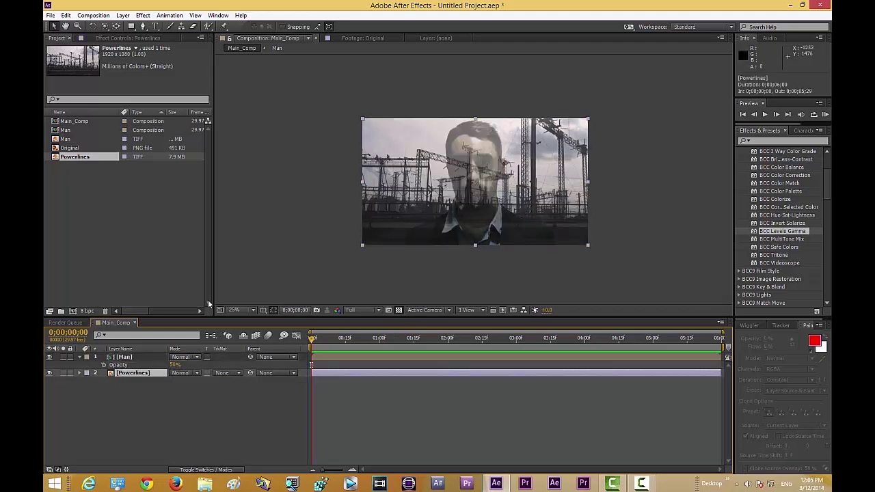
pyautogui.click(235, 310)
pyautogui.click(270, 143)
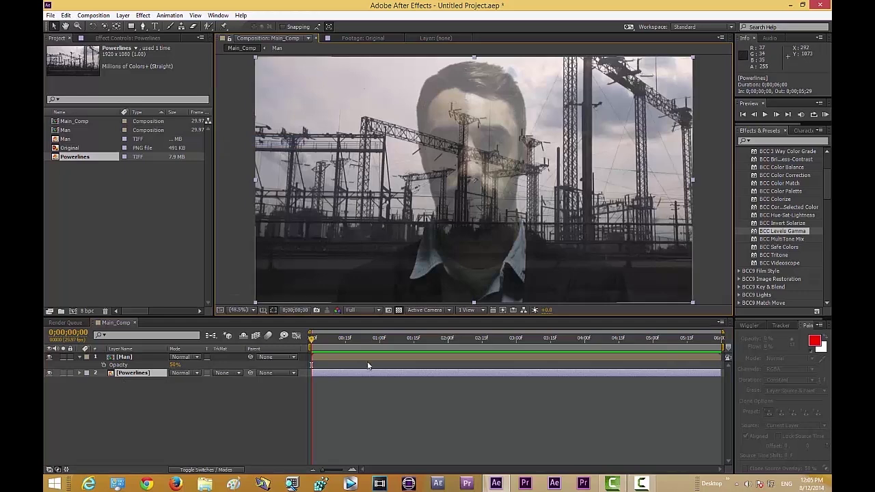
pyautogui.moveTo(284, 250); pyautogui.dragTo(495, 195)
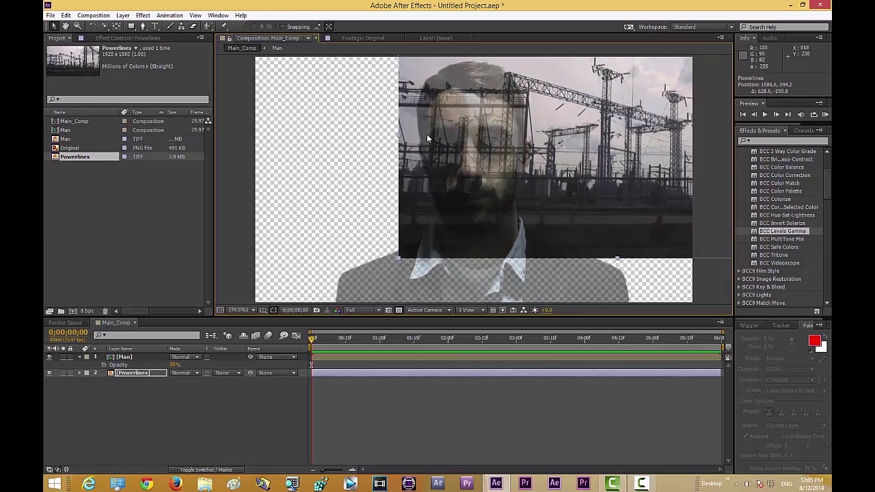
pyautogui.moveTo(499, 161); pyautogui.dragTo(492, 158)
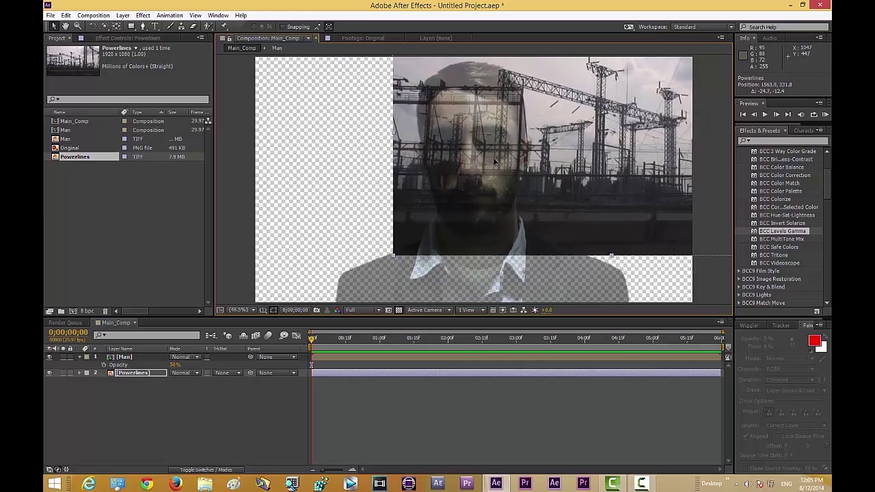
# - Restore the Man layer's Opacity to 100% and deselect the layers
pyautogui.click(179, 410)
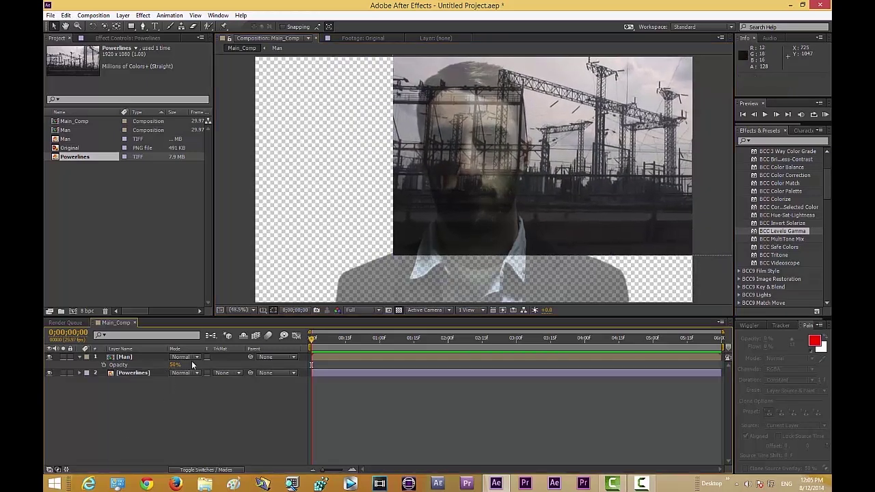
pyautogui.moveTo(175, 366); pyautogui.dragTo(229, 366)
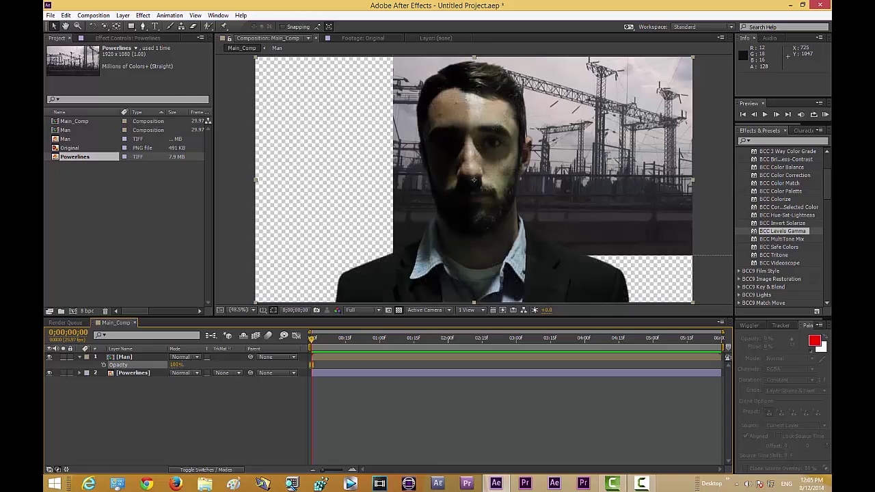
pyautogui.click(333, 357)
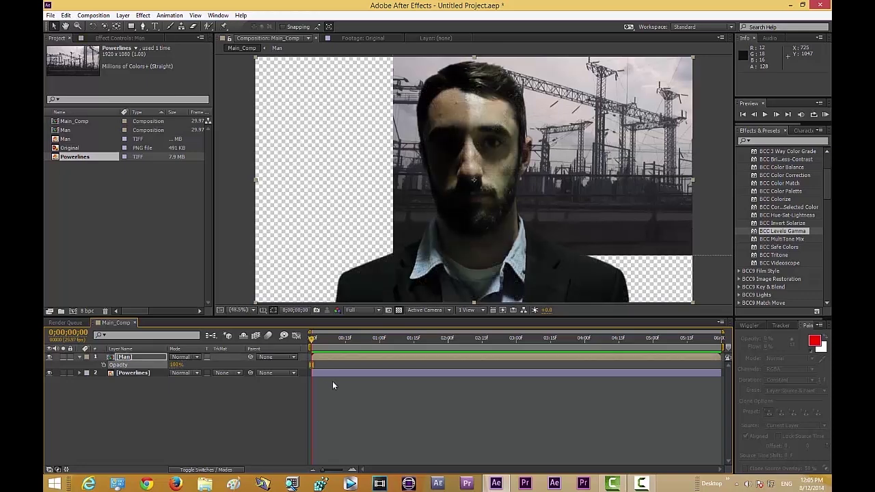
pyautogui.click(154, 422)
# - Duplicate the Man composition in the project and rename the copy TrkMat
pyautogui.click(87, 130)
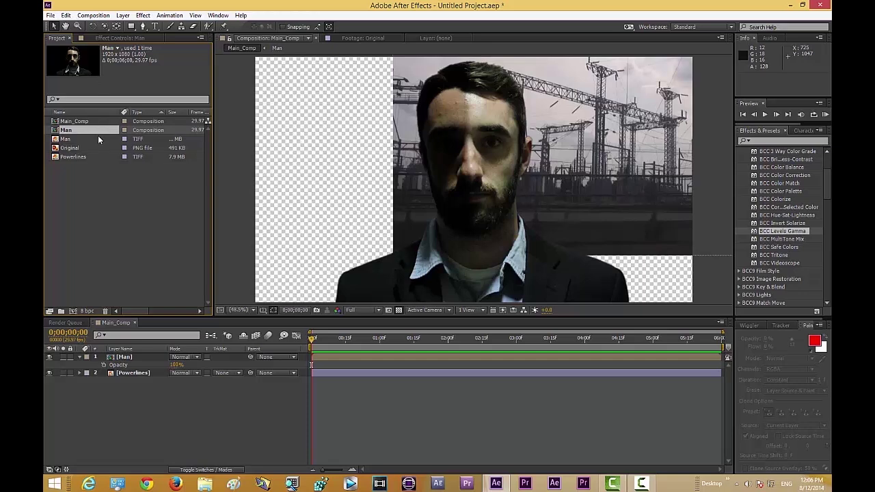
pyautogui.hotkey('ctrl', 'd')
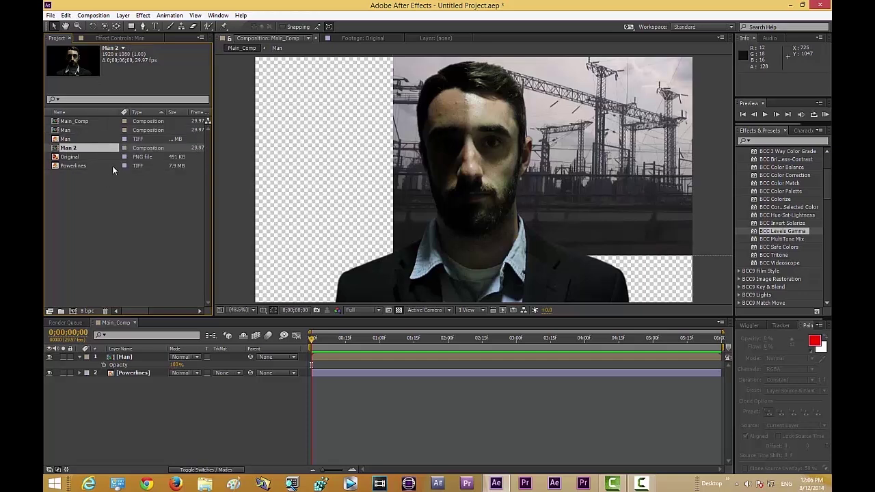
pyautogui.press('Return')
pyautogui.write('TrkMatt')
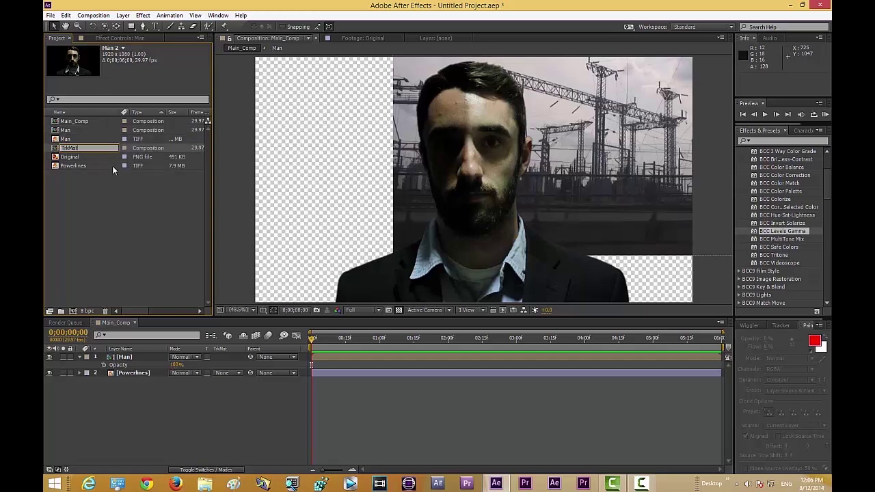
pyautogui.press('Return')
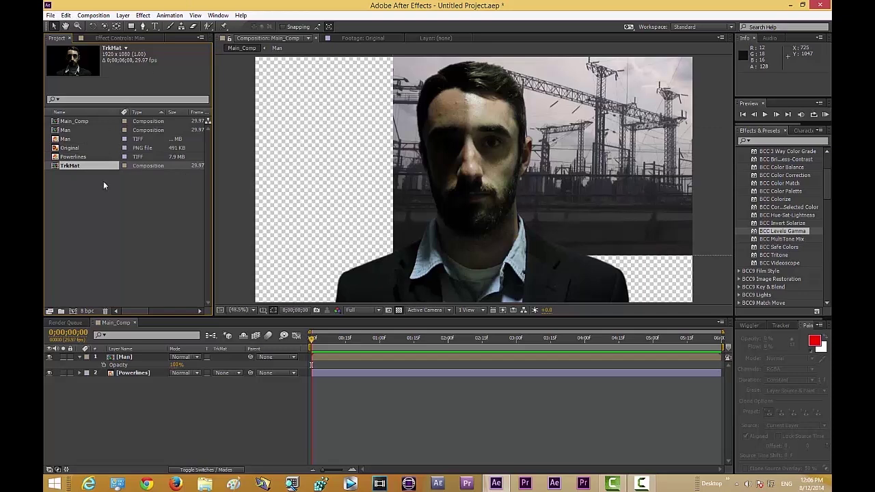
# - Add the TrkMat comp to Main_Comp between the Man and Powerlines layers and turn off its visibility
pyautogui.click(119, 274)
pyautogui.moveTo(82, 165); pyautogui.dragTo(132, 369)
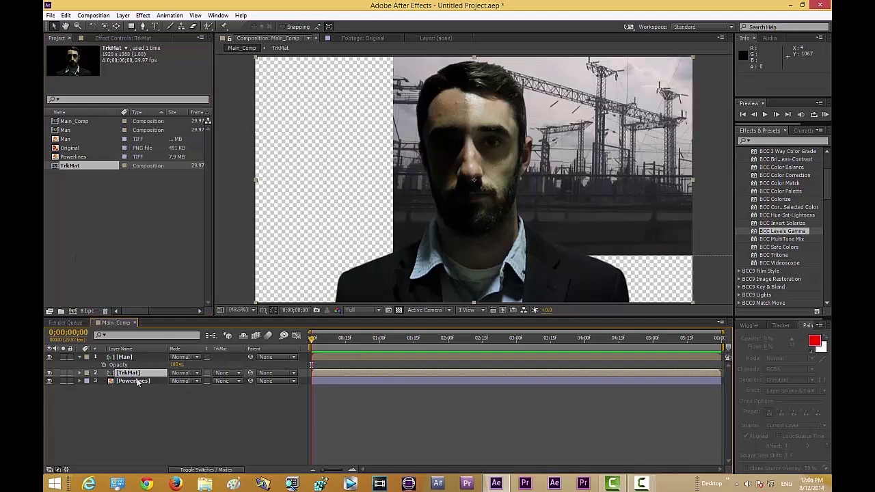
pyautogui.click(49, 373)
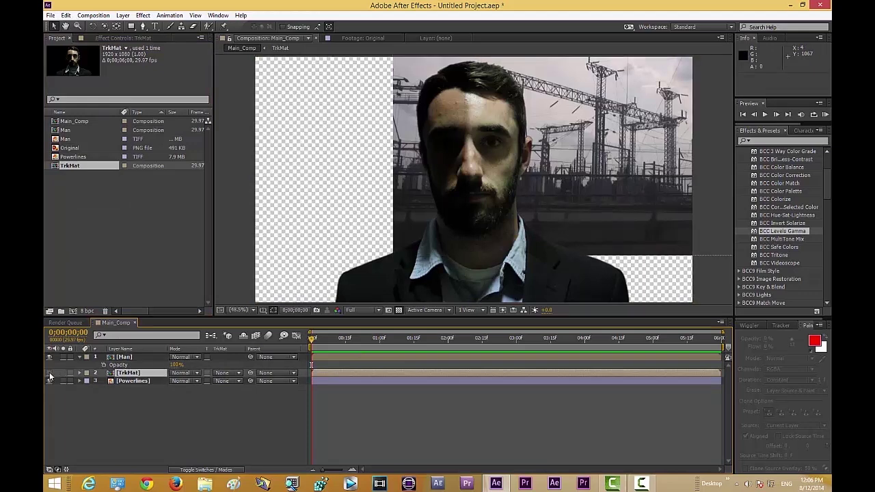
pyautogui.click(100, 393)
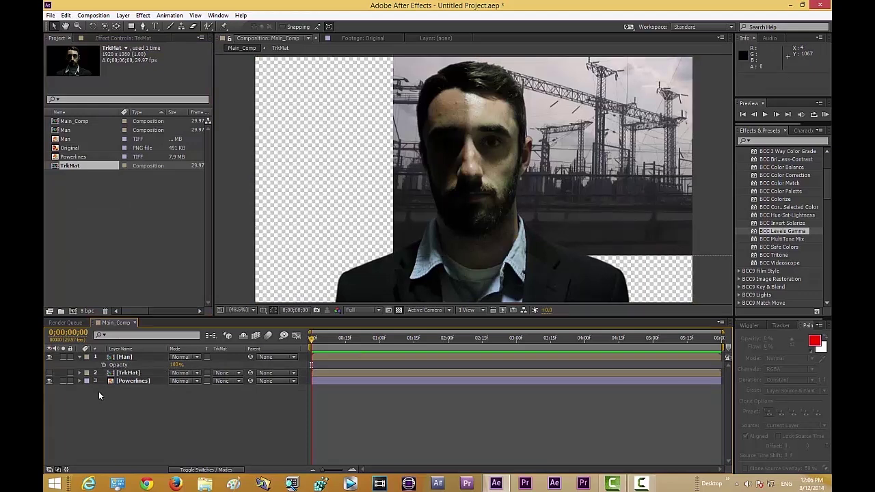
# - Set the Powerlines layer's track matte to Alpha Matte using the TrkMat layer
pyautogui.click(138, 380)
pyautogui.click(235, 382)
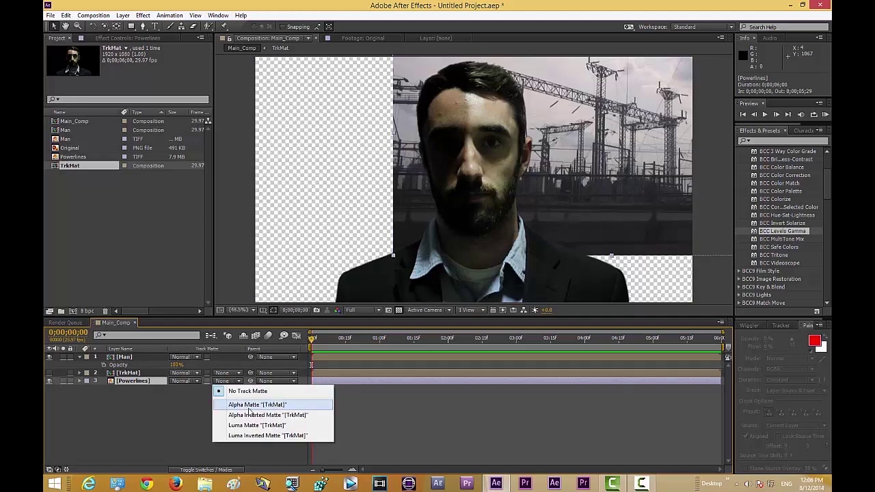
pyautogui.click(250, 407)
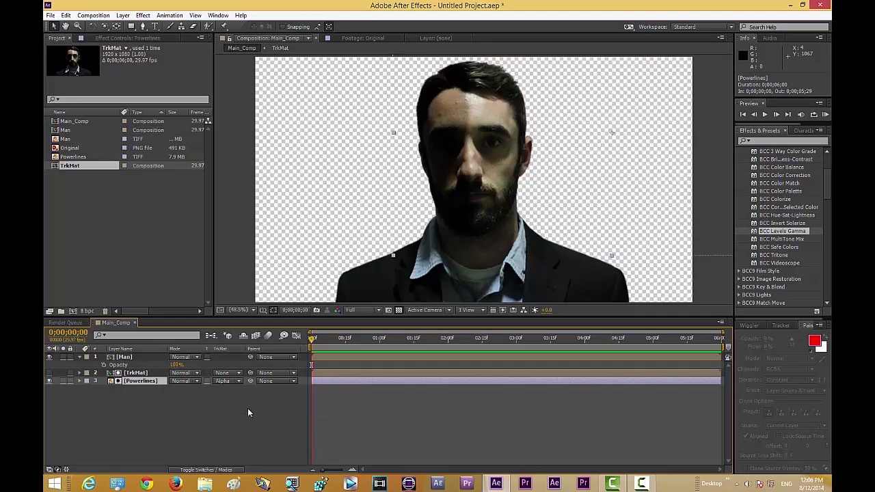
# - Inspect the matted powerlines with the Man layer temporarily hidden, and view the Original reference image before returning to Main_Comp
pyautogui.click(50, 357)
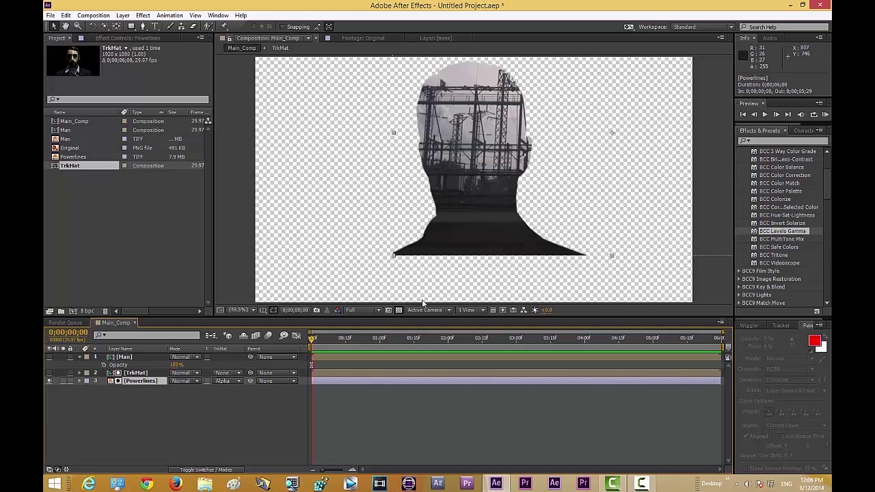
pyautogui.click(67, 425)
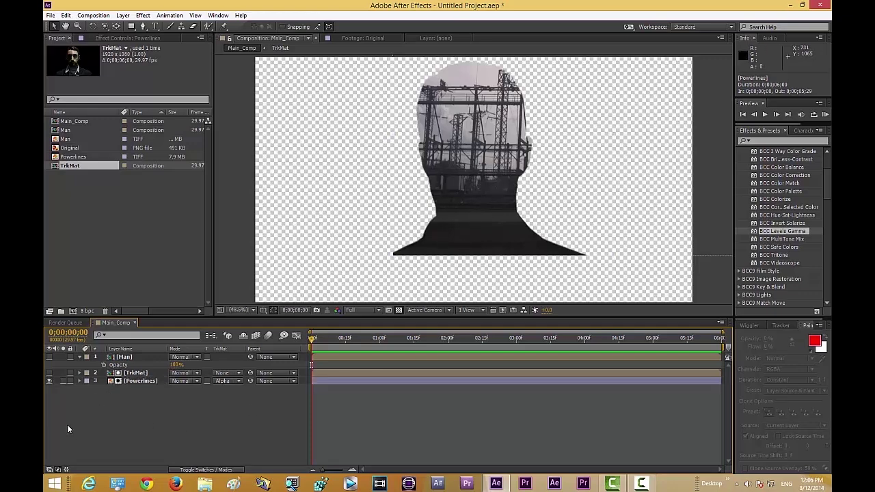
pyautogui.click(49, 356)
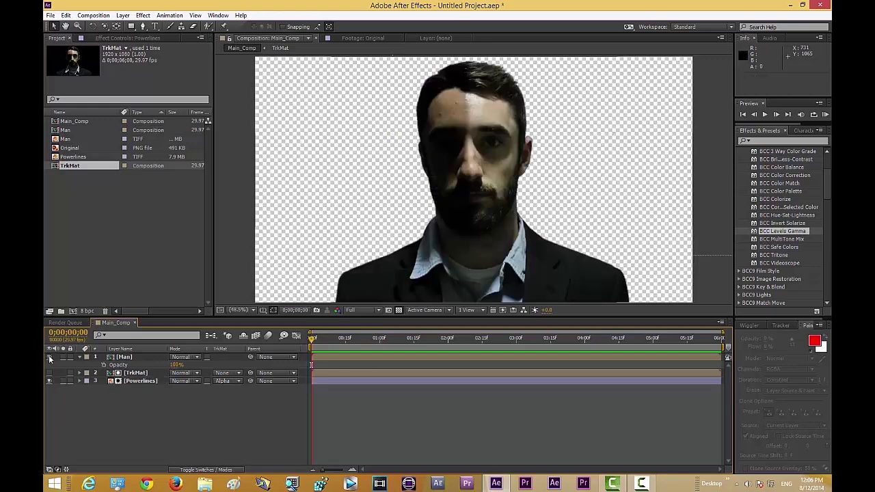
pyautogui.doubleClick(80, 149)
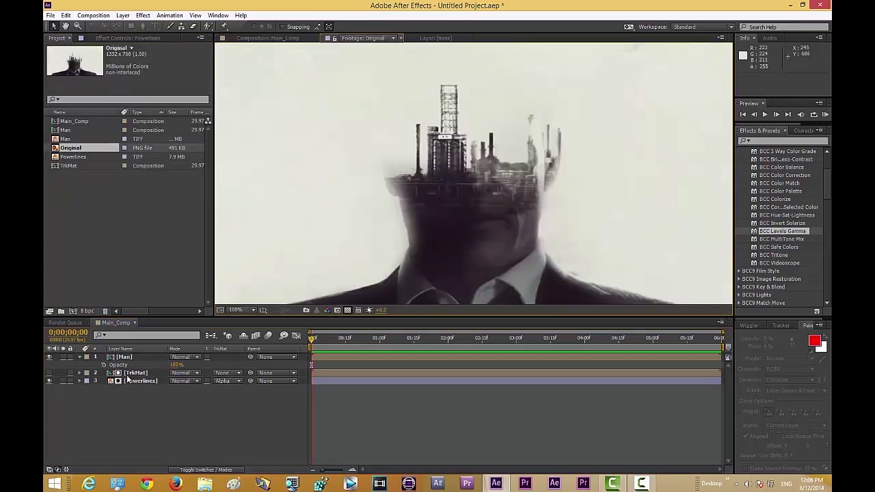
pyautogui.doubleClick(74, 121)
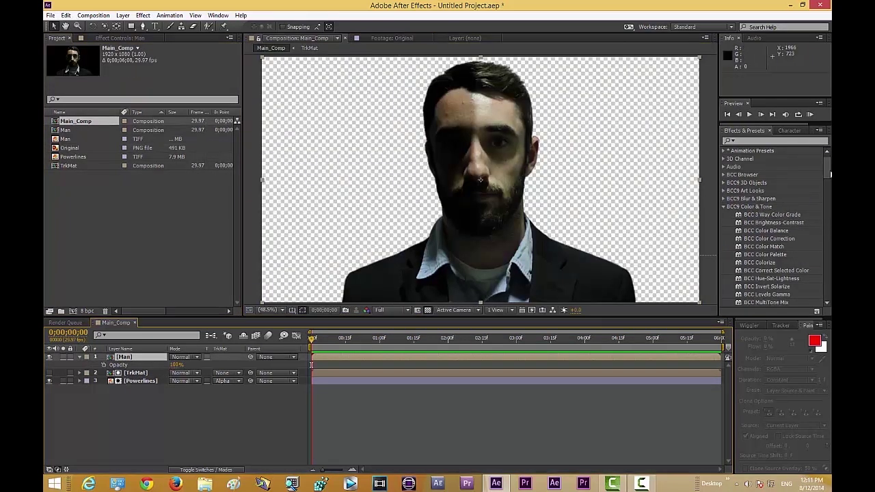
# - Apply the BCC Linear Wipe effect to the Man layer and scrub through the timeline to preview it
pyautogui.moveTo(830, 175); pyautogui.dragTo(822, 228)
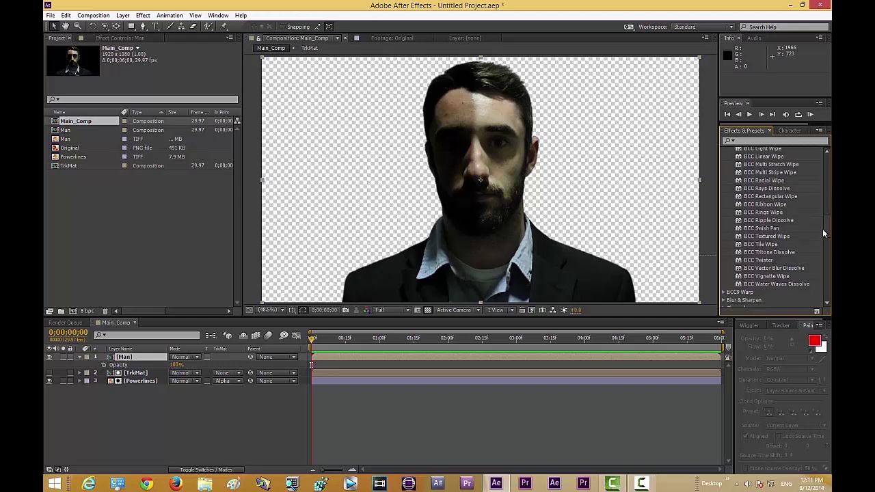
pyautogui.scroll(1, 793, 228)
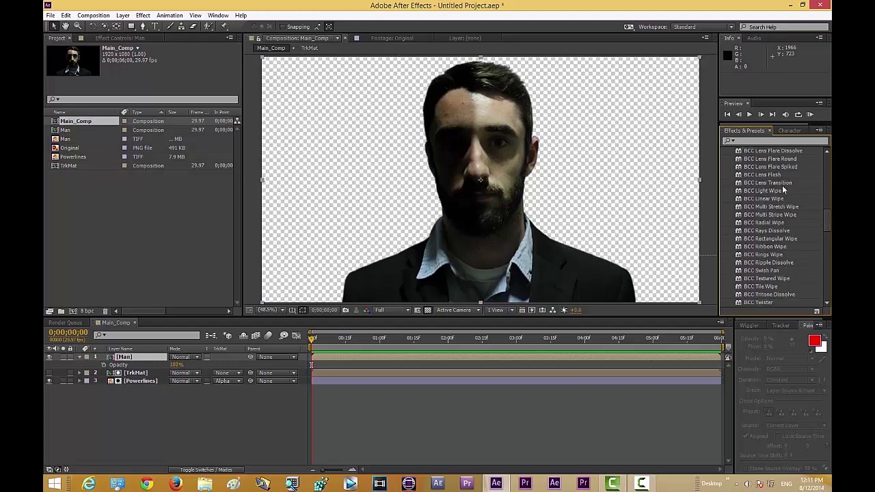
pyautogui.scroll(1, 774, 197)
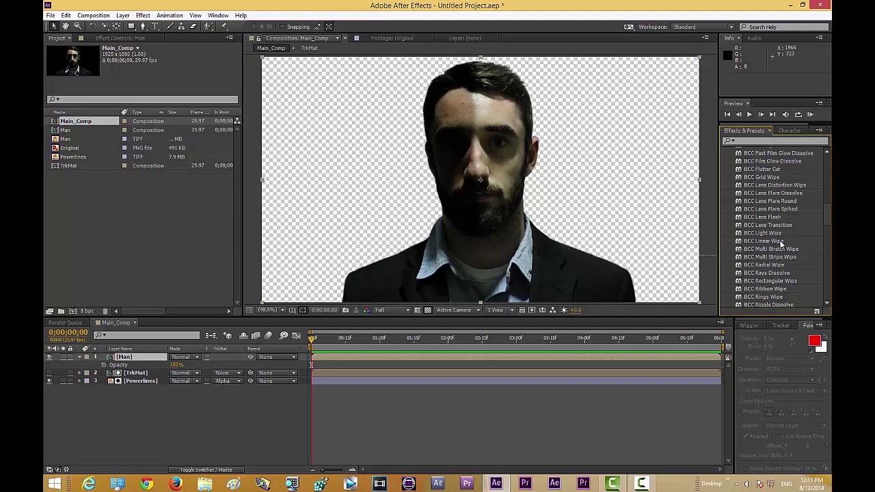
pyautogui.moveTo(782, 243); pyautogui.dragTo(156, 360)
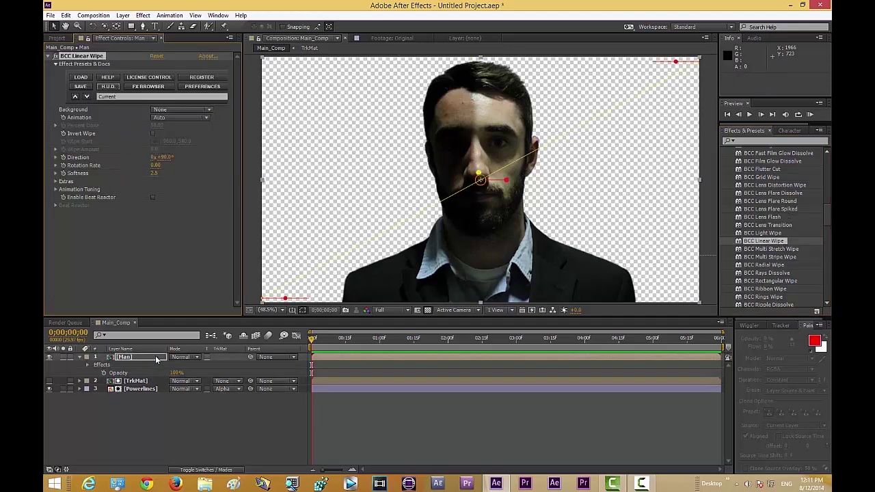
pyautogui.moveTo(318, 343); pyautogui.dragTo(253, 333)
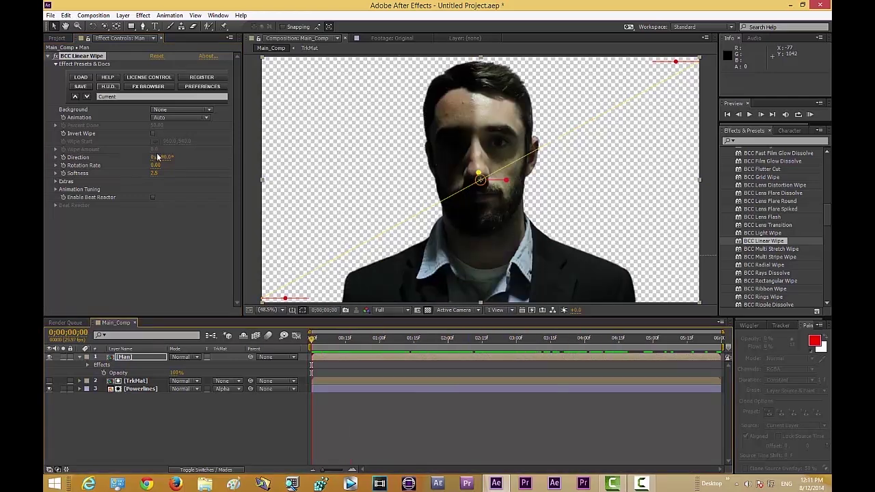
# - Set the linear wipe's Animation mode to Pct. Done and check the start of the timeline
pyautogui.click(206, 120)
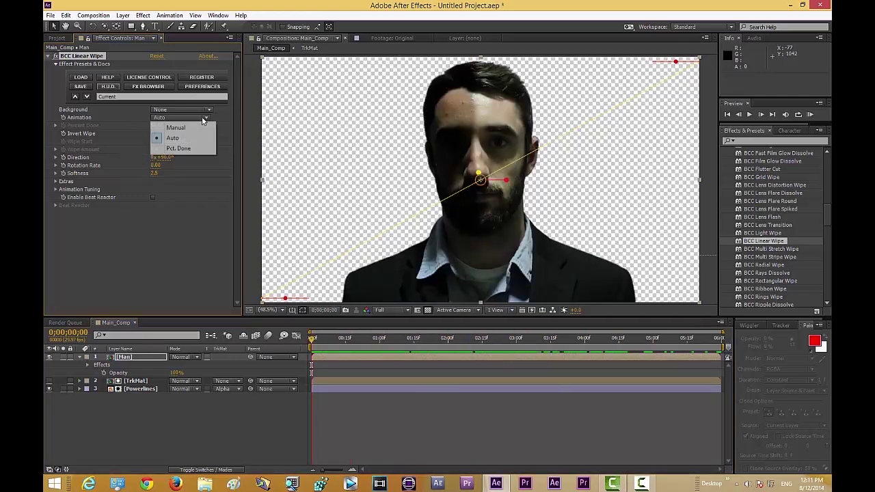
pyautogui.click(197, 149)
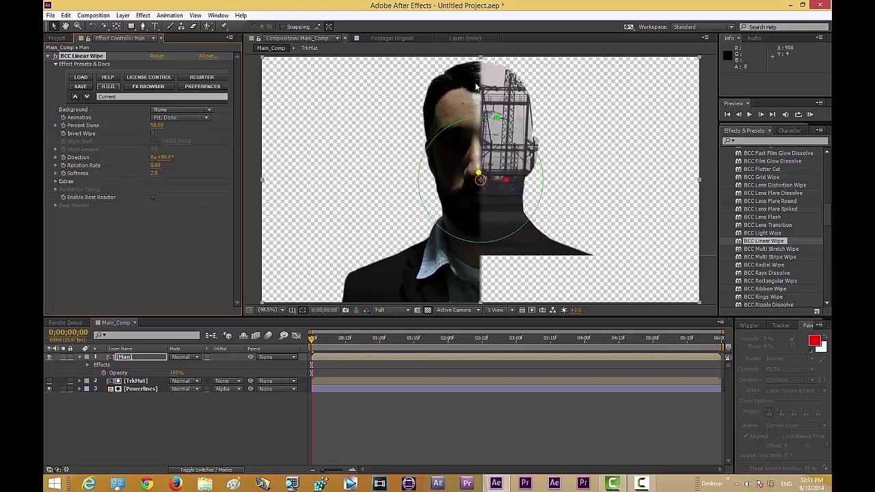
pyautogui.moveTo(313, 342)
pyautogui.mouseDown()
pyautogui.moveTo(589, 358)
pyautogui.moveTo(312, 342)
pyautogui.mouseUp()
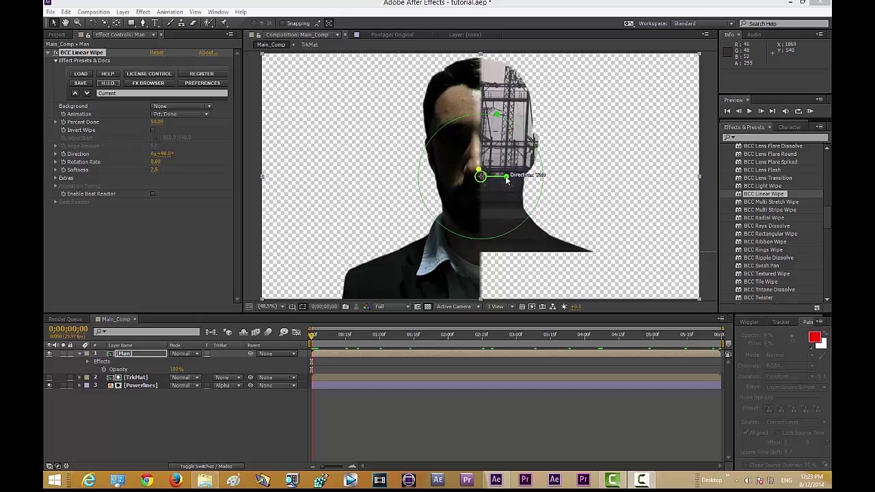
# - Rotate the linear wipe's Direction to about -31.9° and set its Percent Done to 47
pyautogui.moveTo(506, 176); pyautogui.dragTo(431, 105)
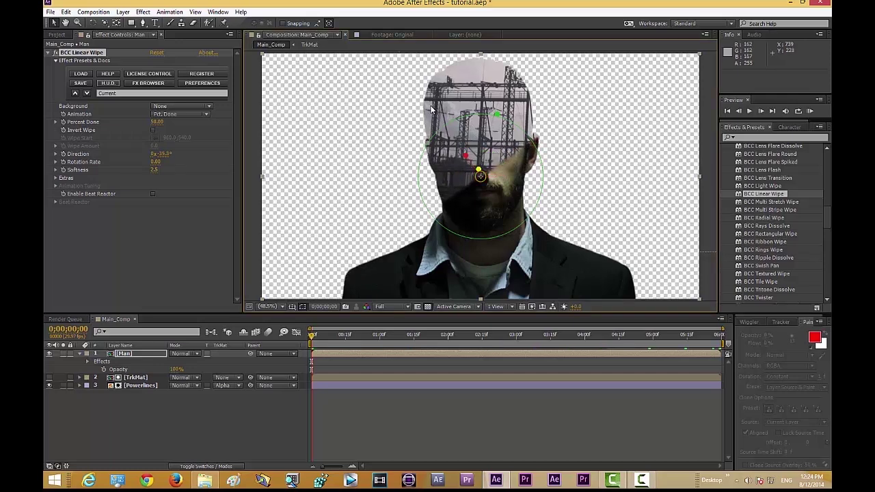
pyautogui.moveTo(465, 159); pyautogui.dragTo(467, 157)
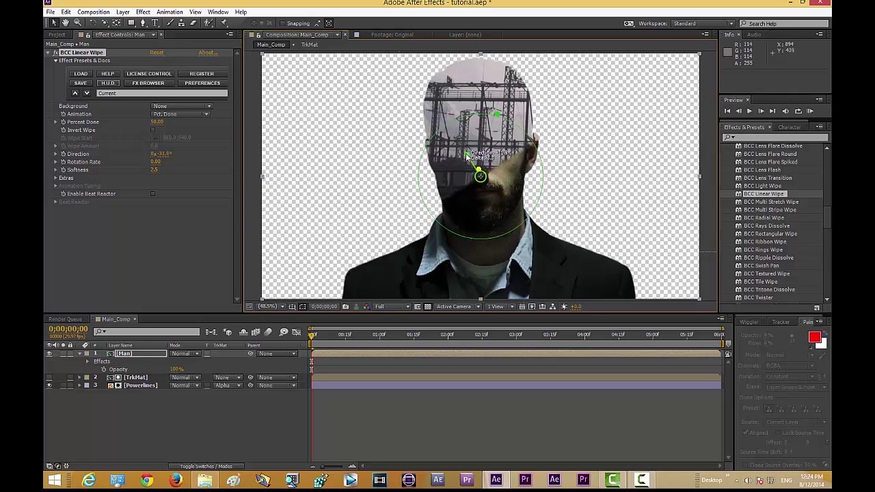
pyautogui.click(158, 124)
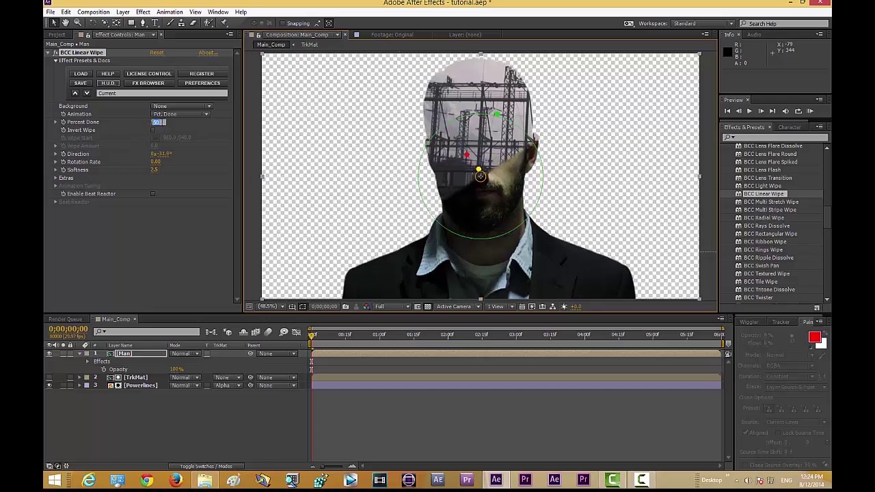
pyautogui.write('47')
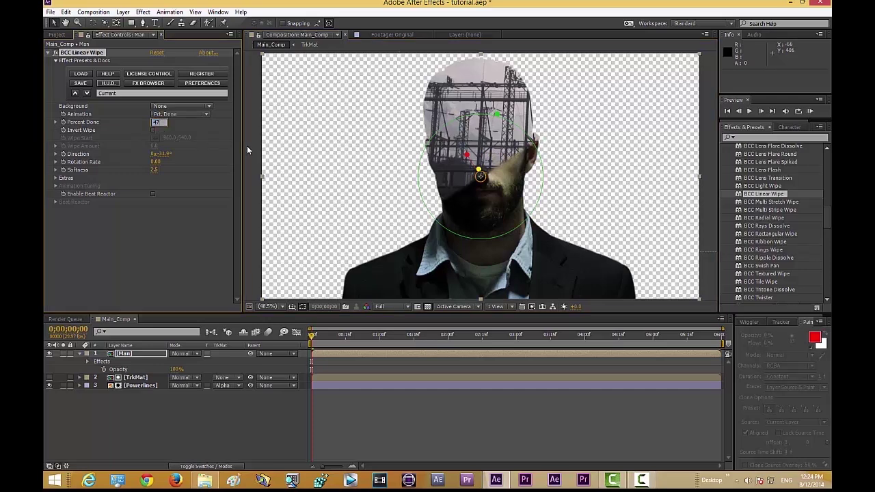
pyautogui.press('Return')
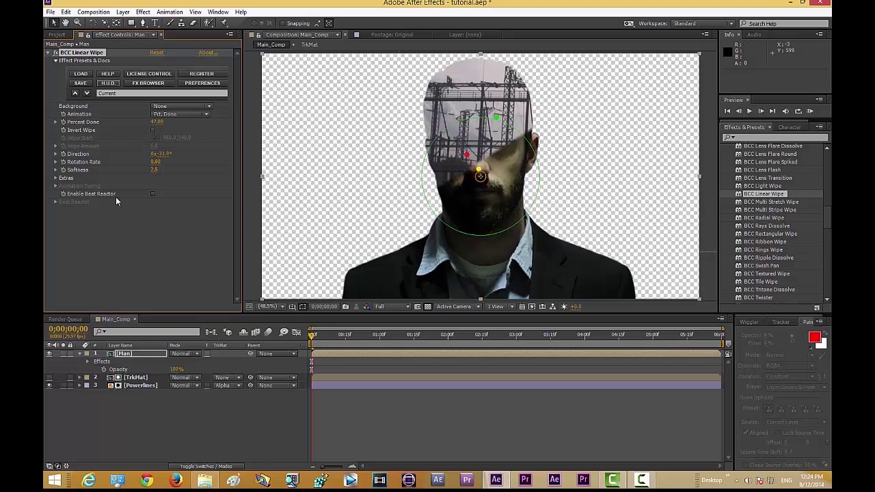
# - Raise the linear wipe's Softness to 29.5 to blend the face into the powerlines
pyautogui.moveTo(154, 169); pyautogui.dragTo(165, 167)
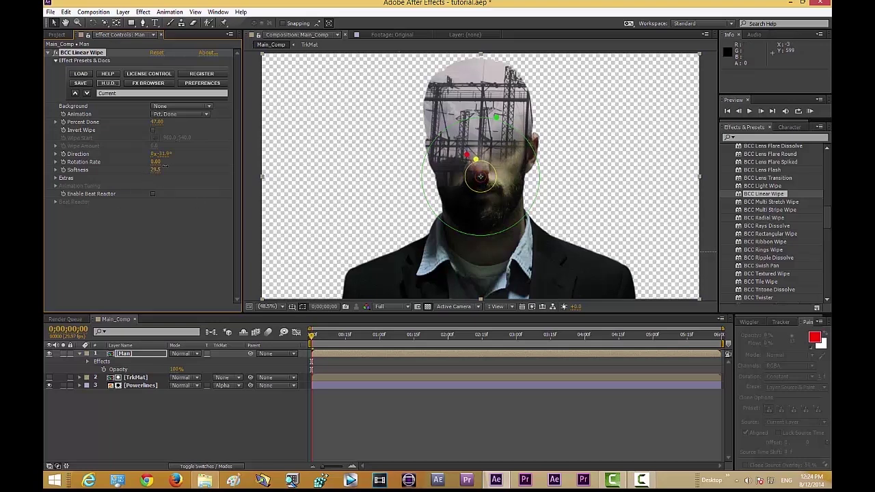
pyautogui.click(208, 270)
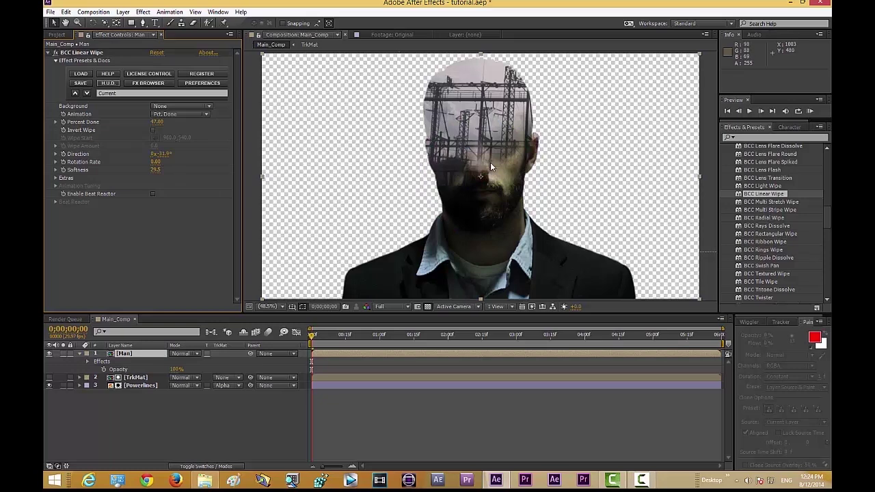
pyautogui.scroll(1, 486, 162)
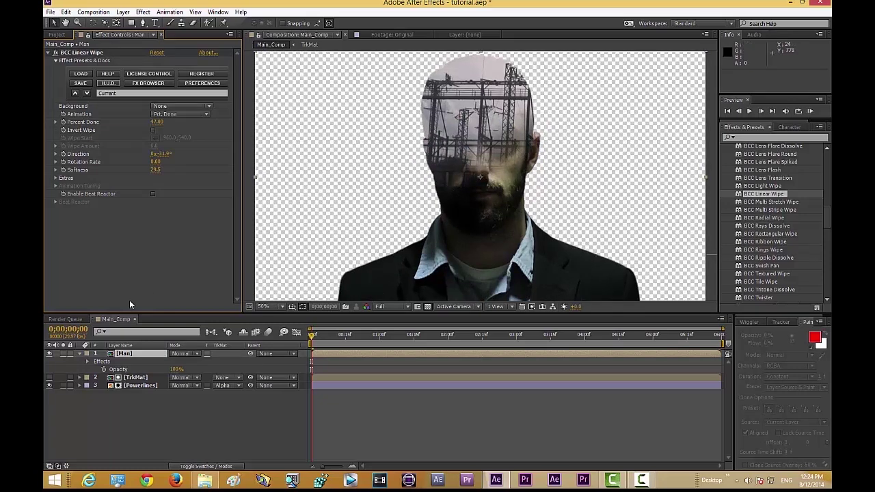
# - Compare the composite with the Original reference image and return to Main_Comp
pyautogui.click(57, 34)
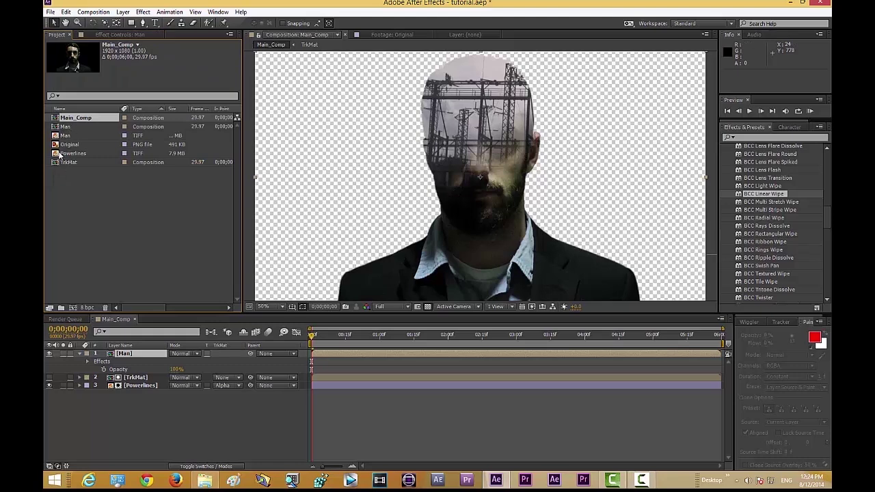
pyautogui.doubleClick(62, 145)
pyautogui.scroll(-1, 518, 193)
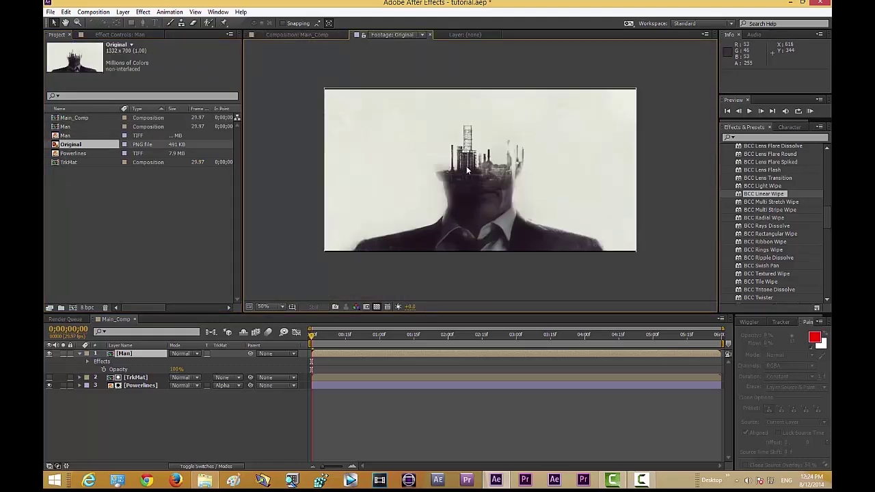
pyautogui.click(72, 119)
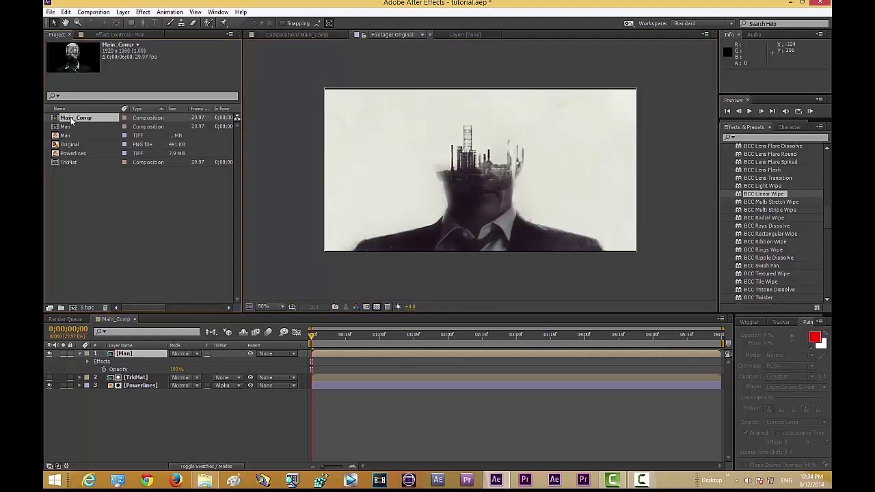
pyautogui.doubleClick(71, 120)
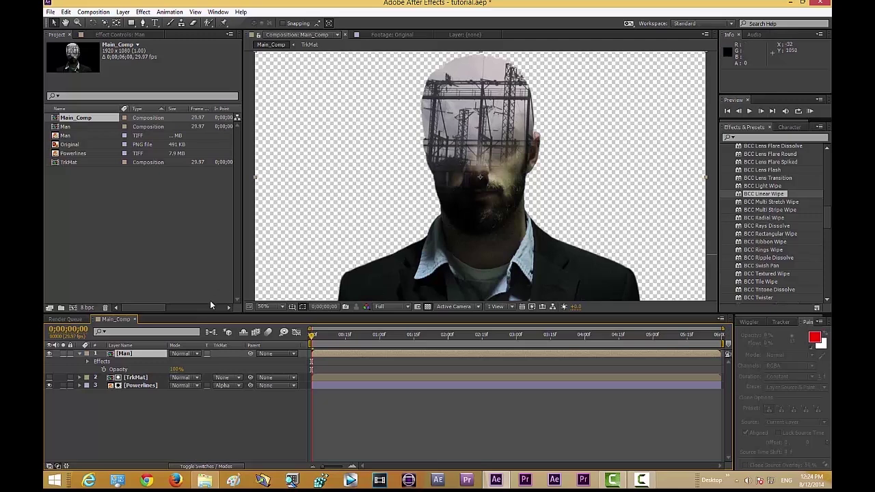
# - Solo the Powerlines layer to view it on its own
pyautogui.click(134, 386)
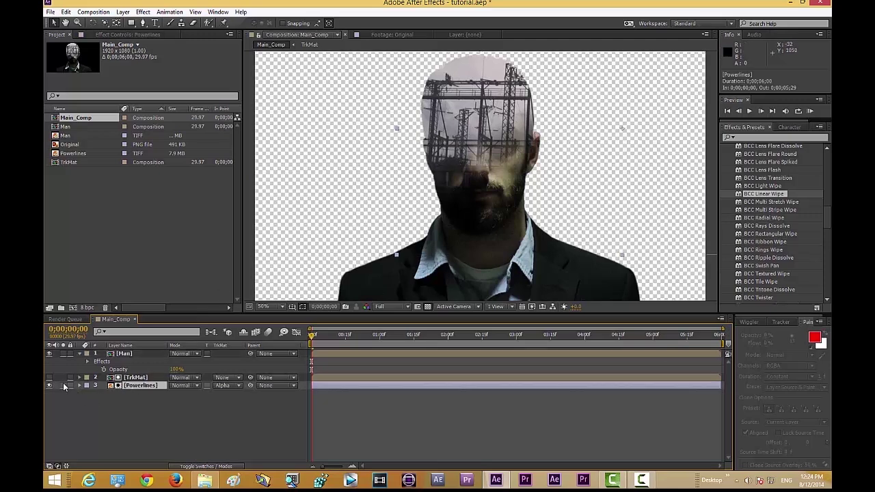
pyautogui.click(63, 386)
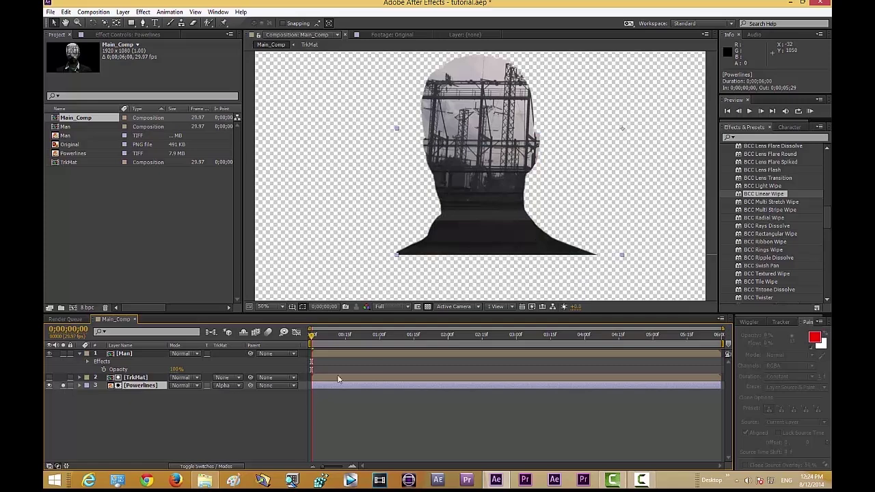
pyautogui.click(233, 427)
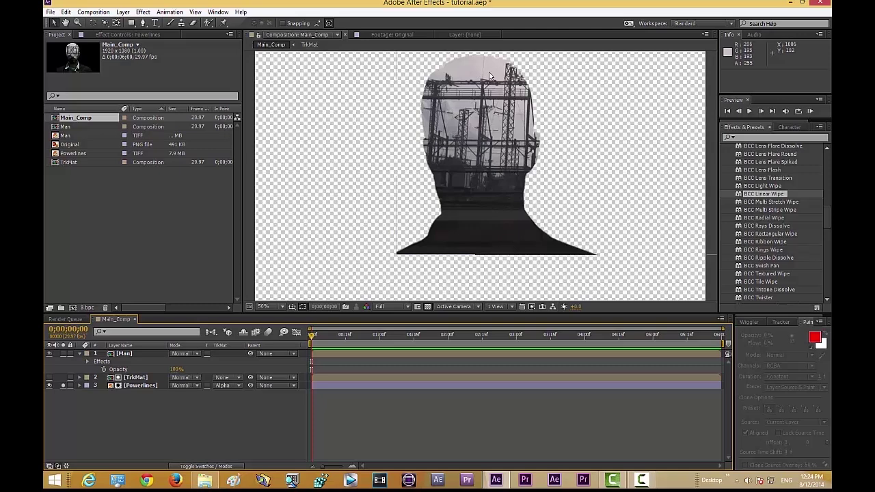
# - Search the effects for "linear" and apply BCC Linear Luma Key to the Powerlines layer
pyautogui.scroll(10, 826, 223)
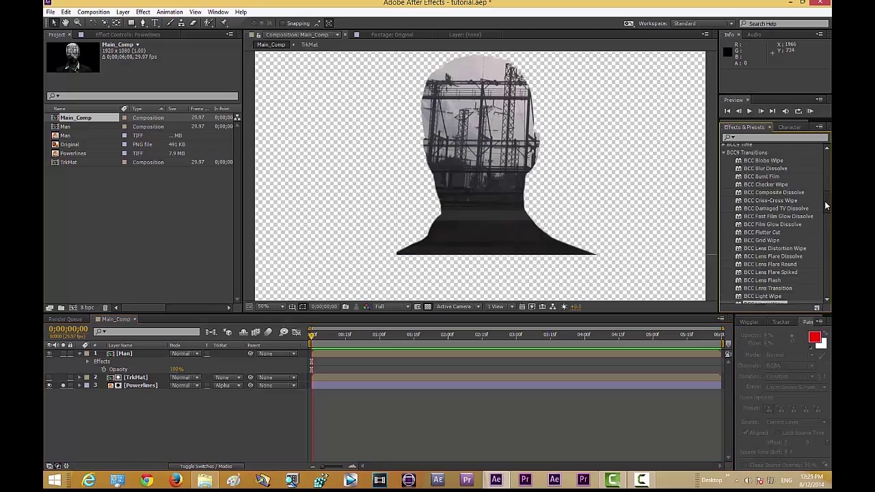
pyautogui.click(762, 138)
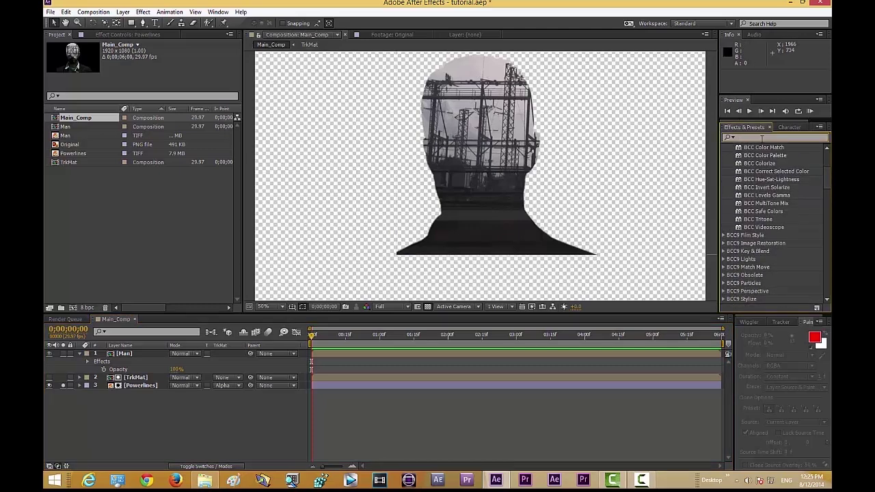
pyautogui.write('linear')
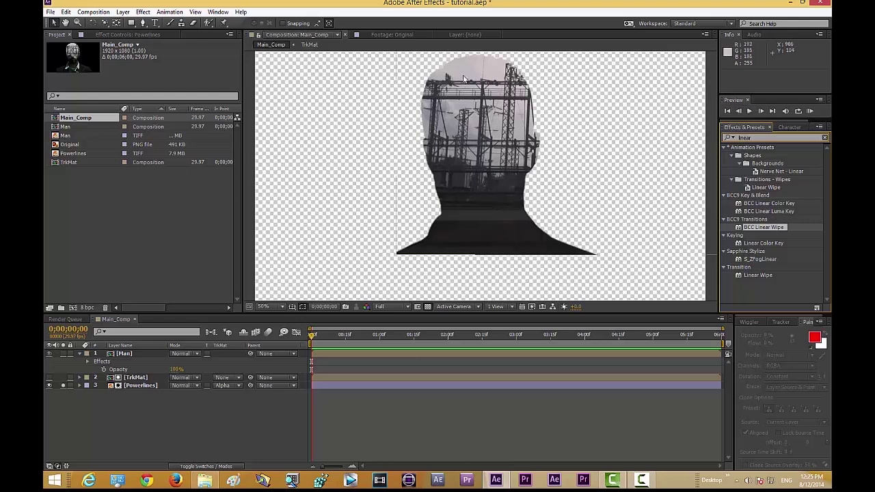
pyautogui.moveTo(438, 101); pyautogui.dragTo(444, 139)
pyautogui.hotkey('ctrl', 'z')
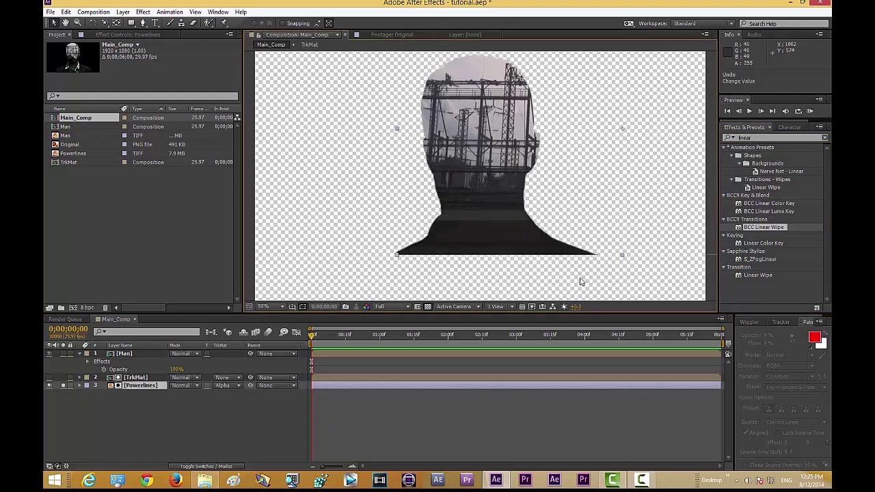
pyautogui.click(766, 212)
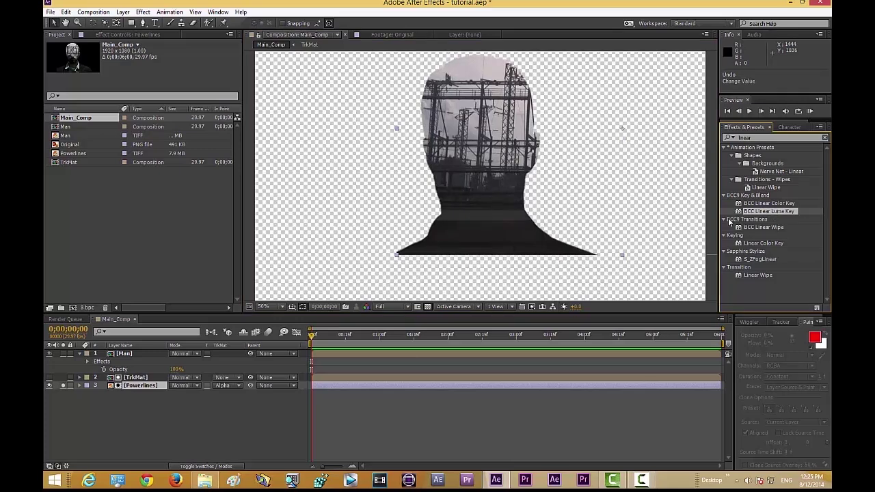
pyautogui.moveTo(729, 221); pyautogui.dragTo(143, 386)
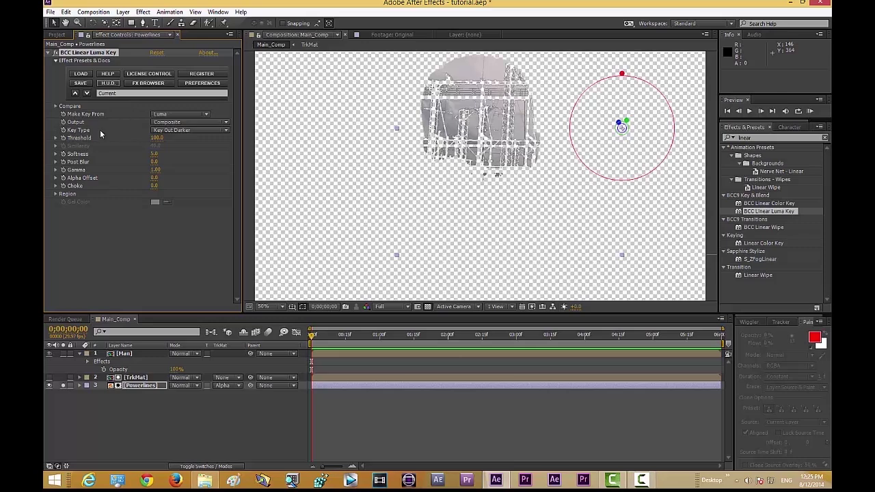
# - Set the luma key's Key Type to Key Out Brighter and Threshold to 116, and turn off the Powerlines solo
pyautogui.click(188, 131)
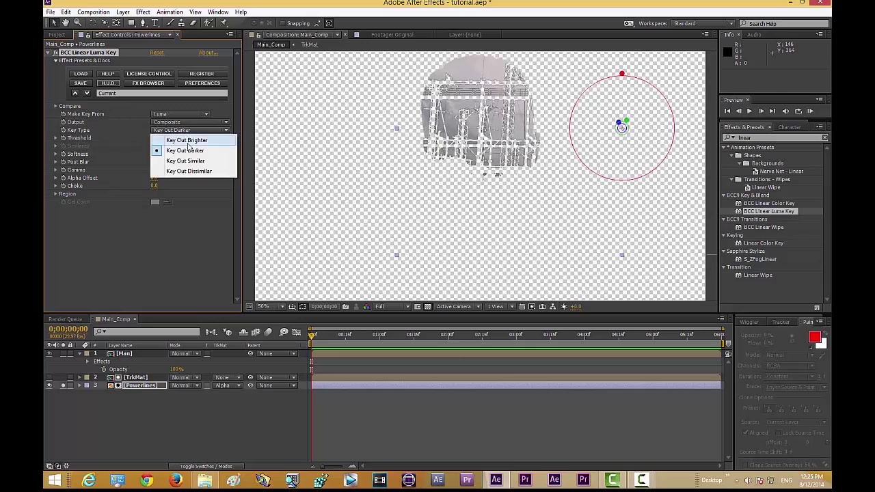
pyautogui.click(191, 140)
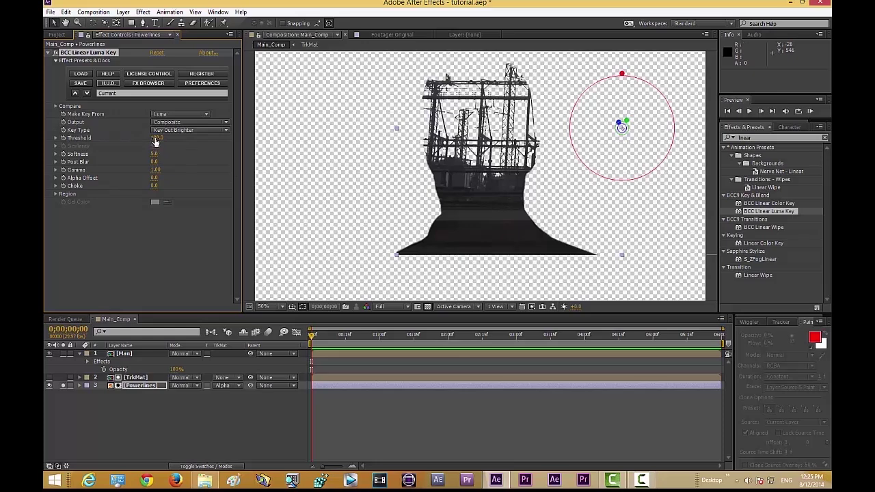
pyautogui.moveTo(156, 138)
pyautogui.mouseDown()
pyautogui.moveTo(169, 138)
pyautogui.moveTo(161, 138)
pyautogui.mouseUp()
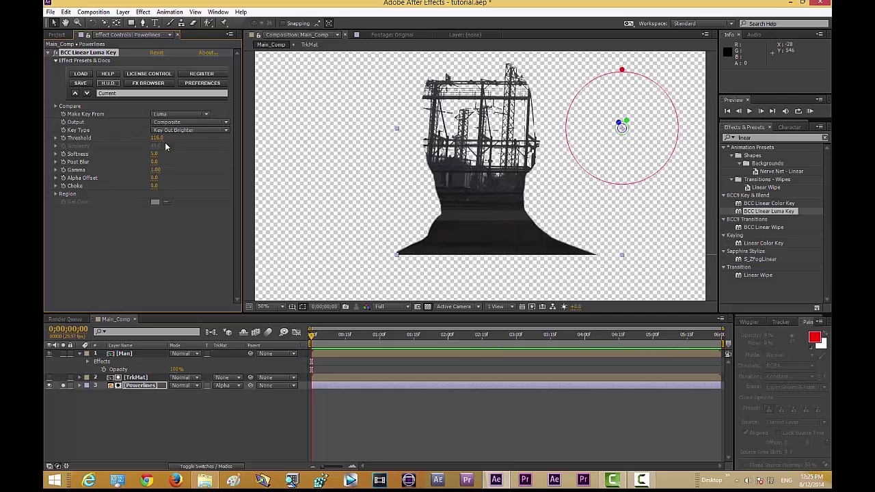
pyautogui.click(156, 245)
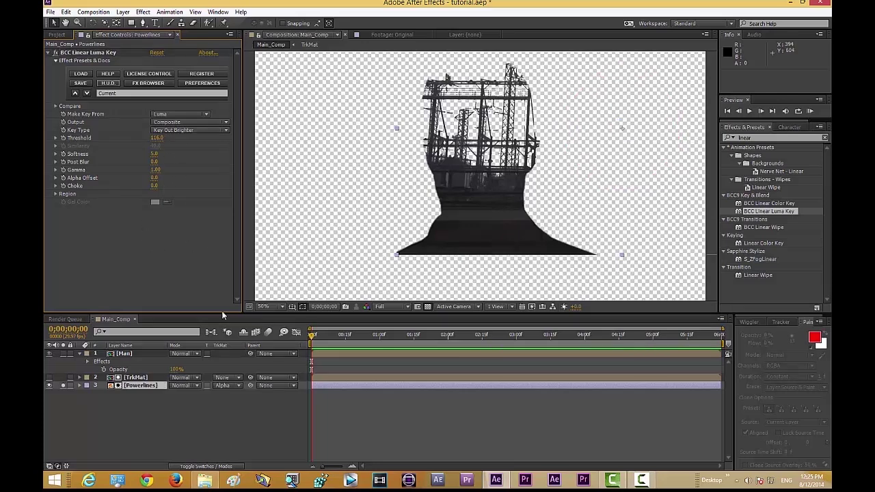
pyautogui.click(64, 386)
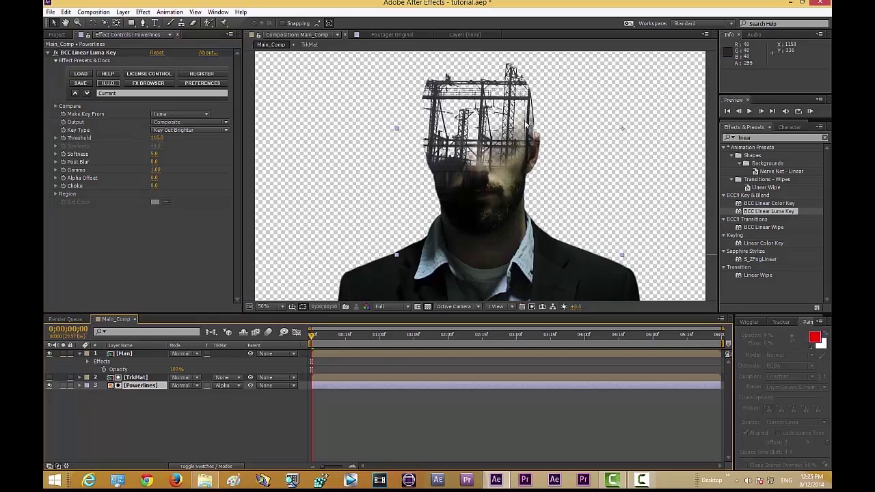
# - Lower the Man layer's linear wipe Softness to 18.5 and set its Percent Done to 49
pyautogui.click(136, 355)
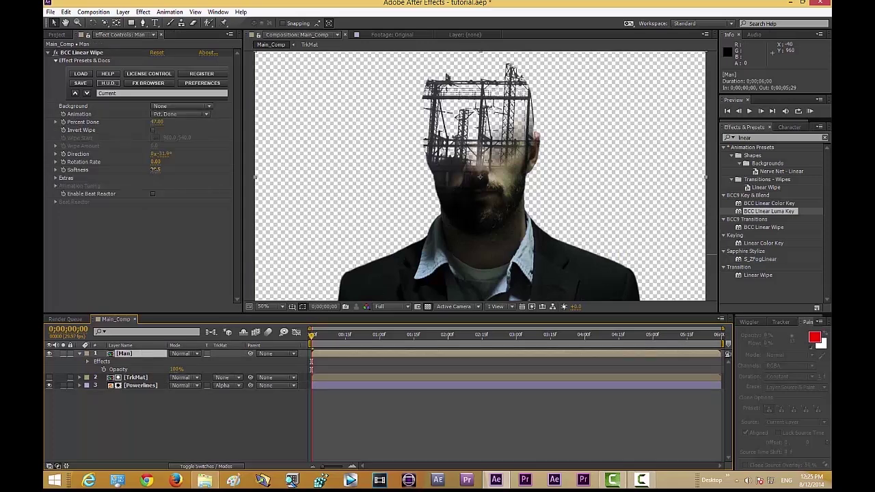
pyautogui.moveTo(155, 170); pyautogui.dragTo(149, 169)
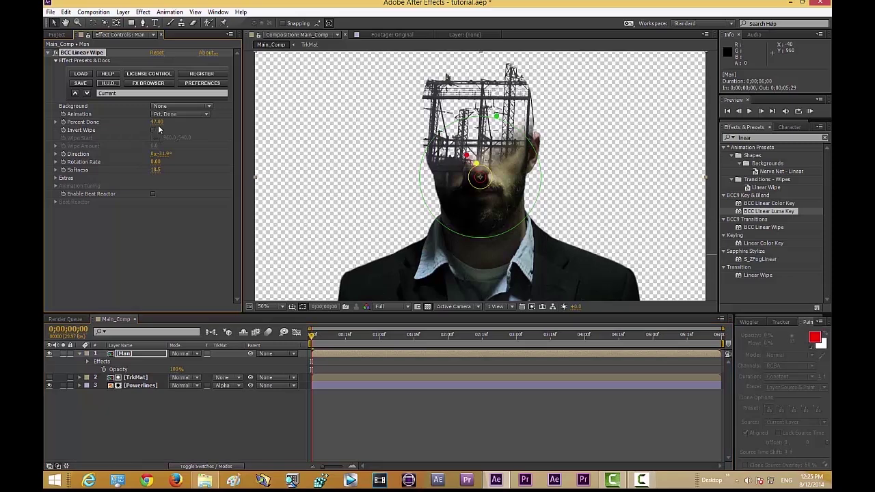
pyautogui.click(158, 122)
pyautogui.write('49')
pyautogui.press('Return')
pyautogui.click(188, 233)
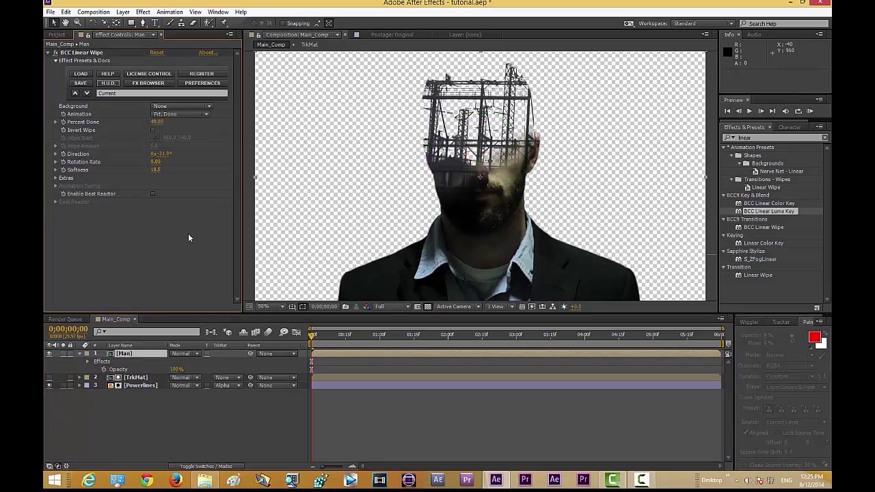
pyautogui.click(247, 405)
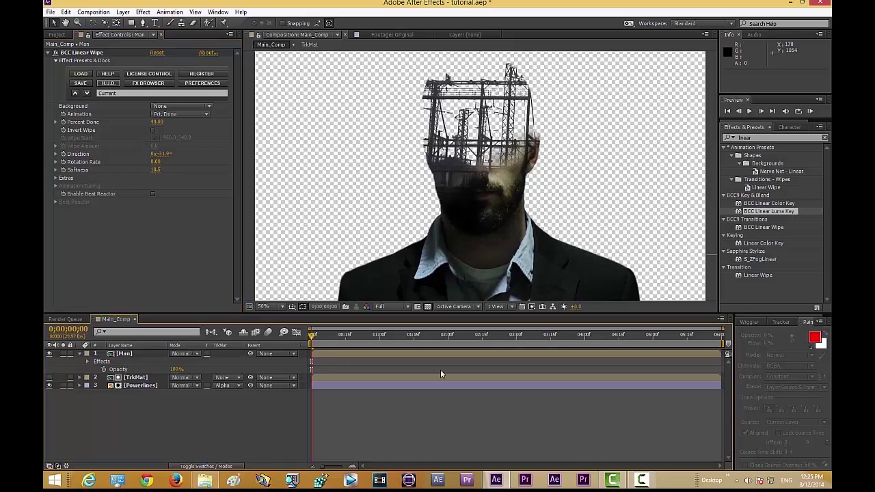
# - Examine the face blend in the Original reference image up close for comparison and reopen Main_Comp
pyautogui.click(318, 334)
pyautogui.click(311, 334)
pyautogui.click(59, 35)
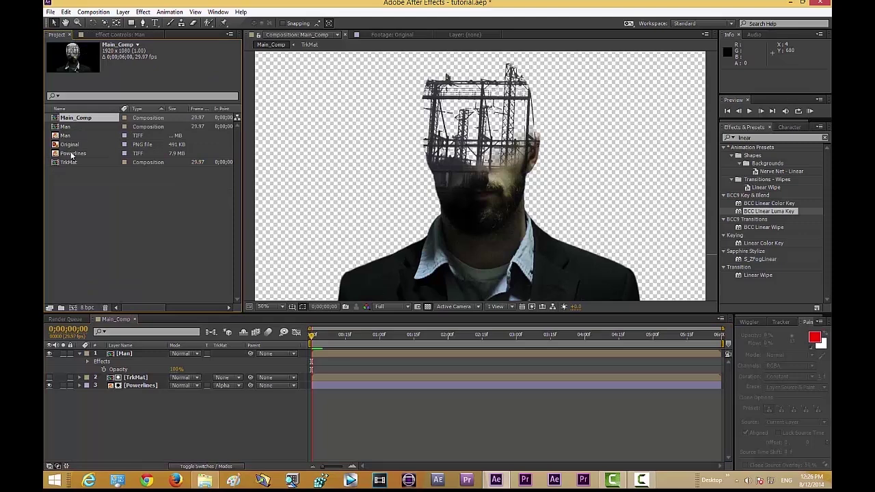
pyautogui.doubleClick(70, 145)
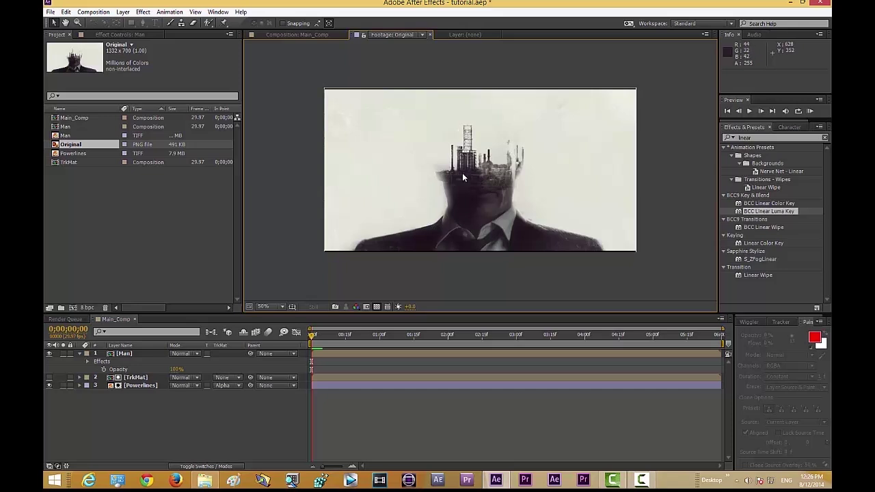
pyautogui.press('/')
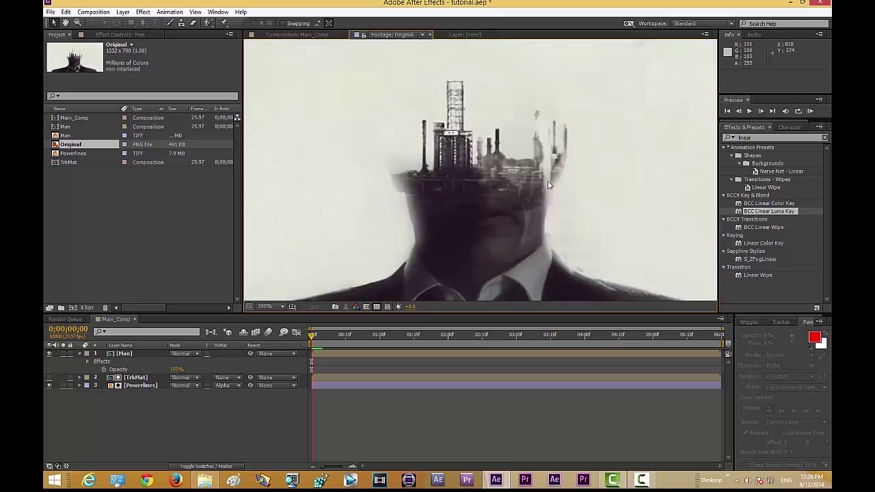
pyautogui.press(',')
pyautogui.press(',')
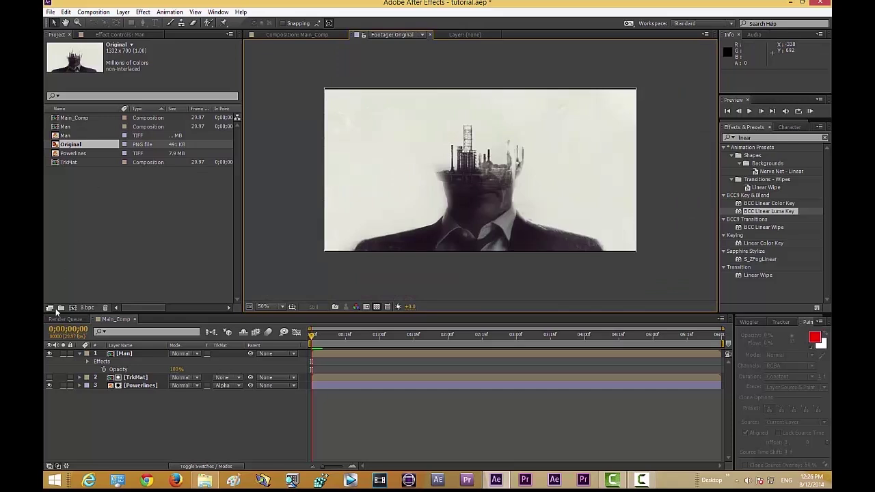
pyautogui.doubleClick(72, 117)
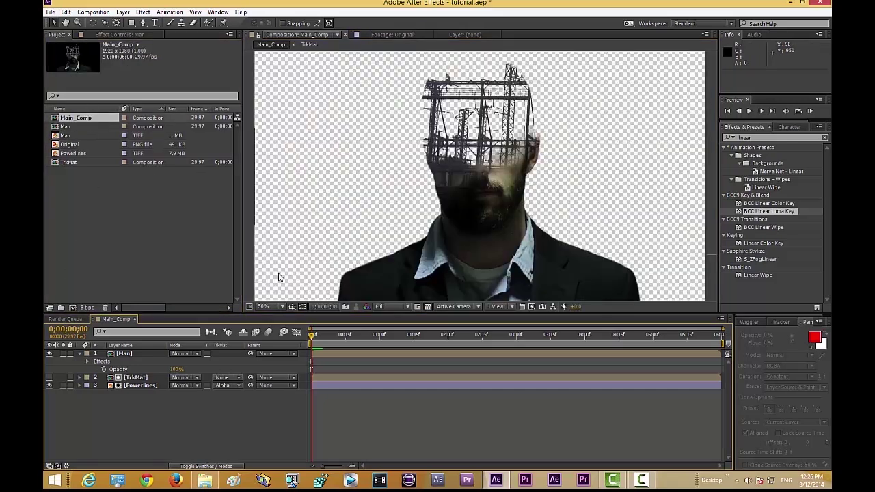
# - Keyframe Powerlines' Position at the timeline start, slide its X to about 1210 at 0;00;05;29, and scrub through the motion
pyautogui.click(140, 386)
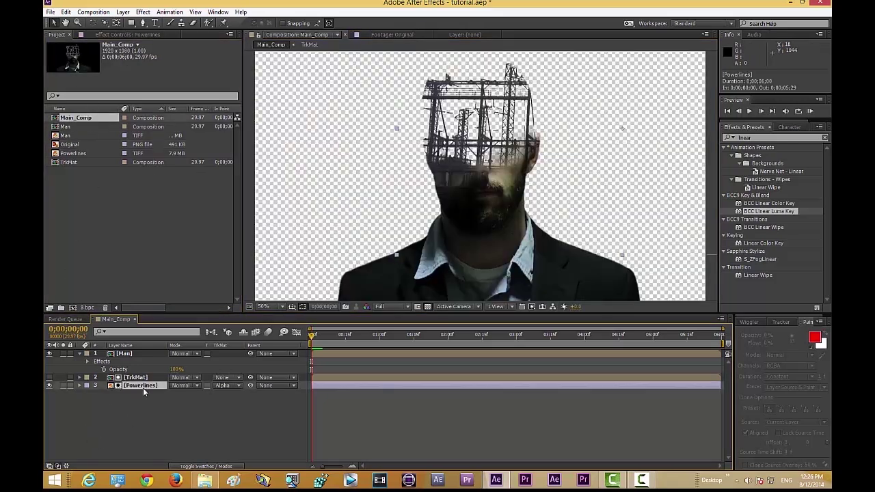
pyautogui.press('p')
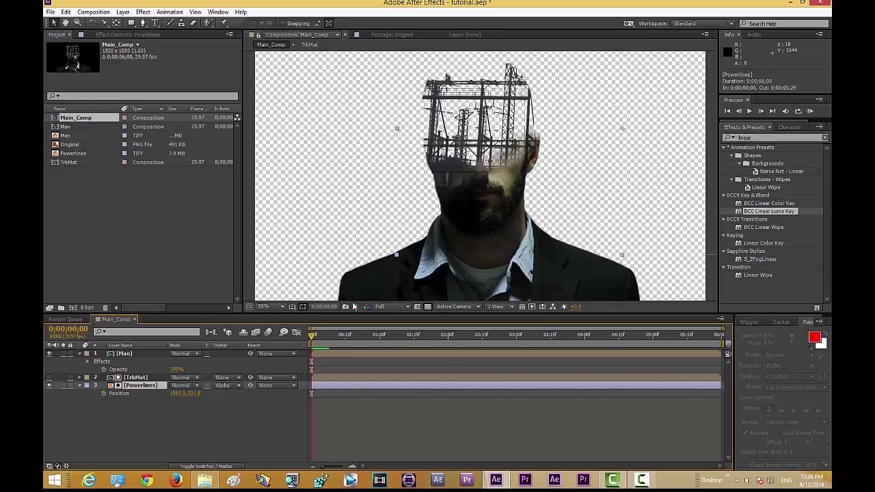
pyautogui.click(103, 394)
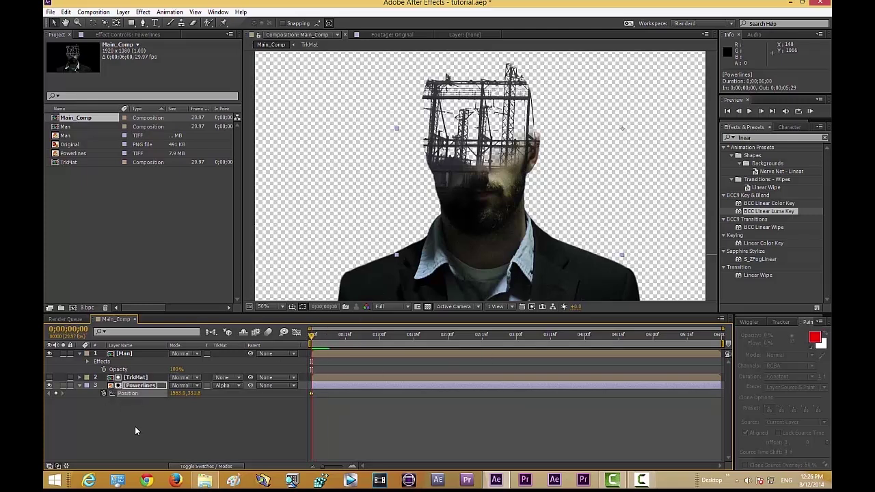
pyautogui.moveTo(324, 333); pyautogui.dragTo(752, 377)
pyautogui.moveTo(179, 394); pyautogui.dragTo(45, 408)
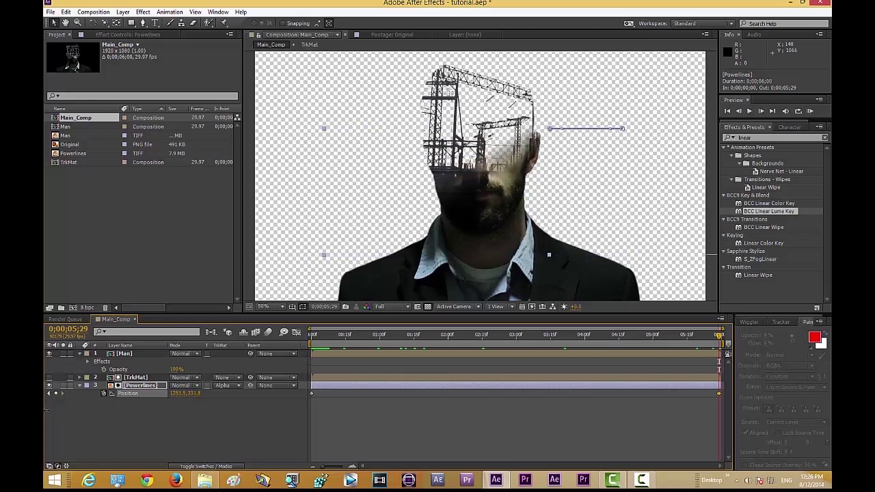
pyautogui.moveTo(45, 409); pyautogui.dragTo(44, 408)
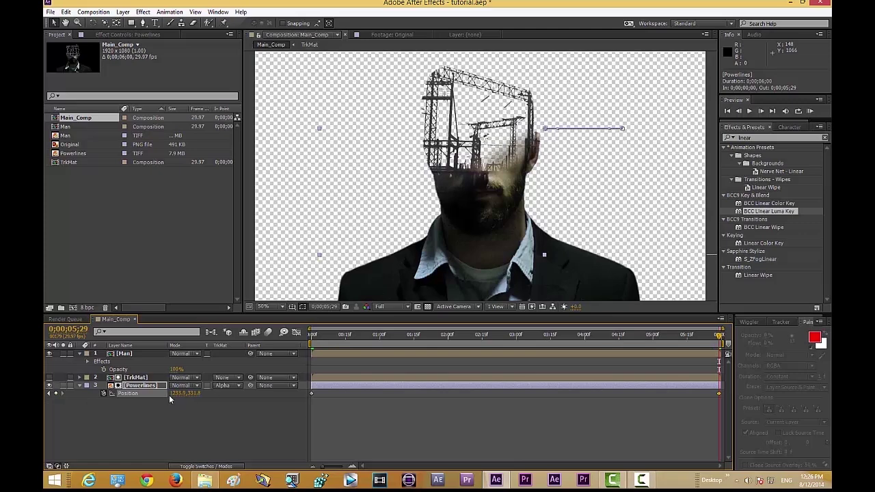
pyautogui.moveTo(169, 393); pyautogui.dragTo(161, 394)
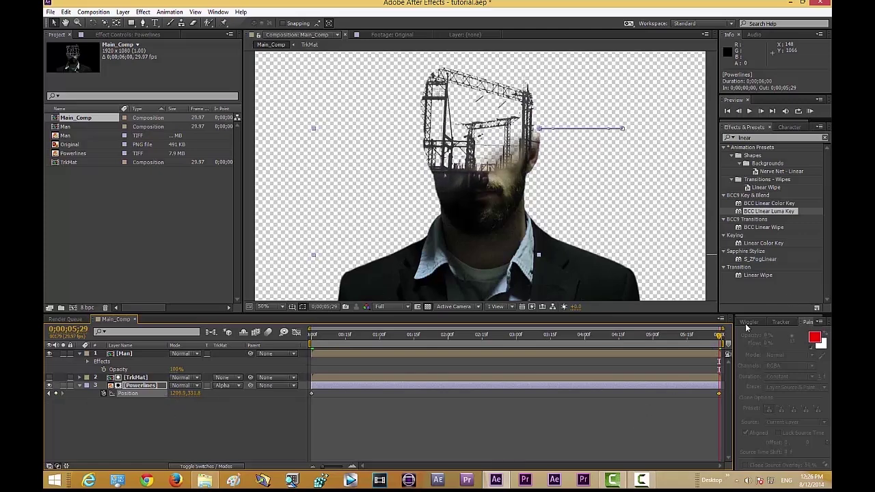
pyautogui.moveTo(722, 337); pyautogui.dragTo(350, 335)
pyautogui.moveTo(417, 318); pyautogui.dragTo(216, 312)
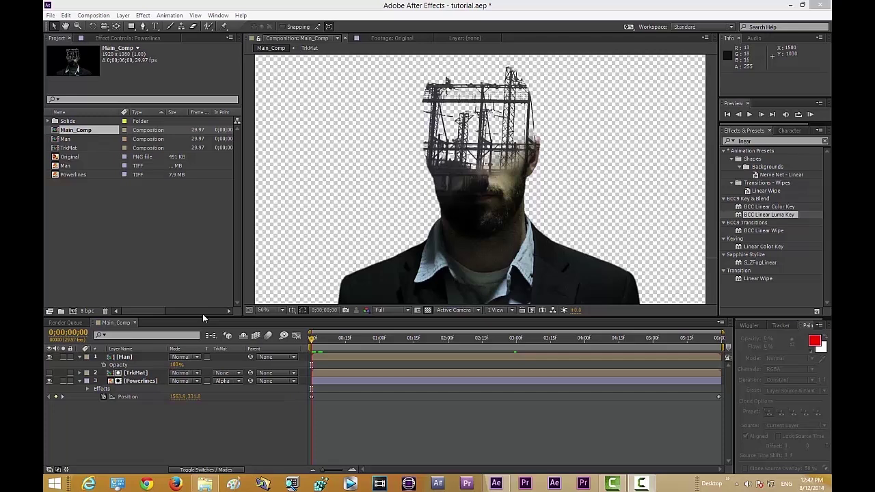
# - Add a white 1920 × 1080 px solid and place it beneath the Powerlines layer as the background
pyautogui.click(187, 442)
pyautogui.hotkey('ctrl', 'y')
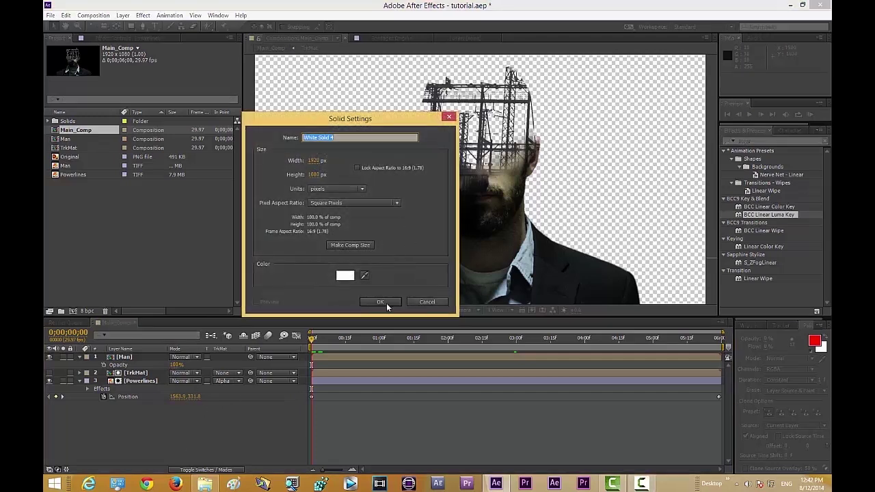
pyautogui.click(380, 302)
pyautogui.moveTo(154, 362); pyautogui.dragTo(161, 422)
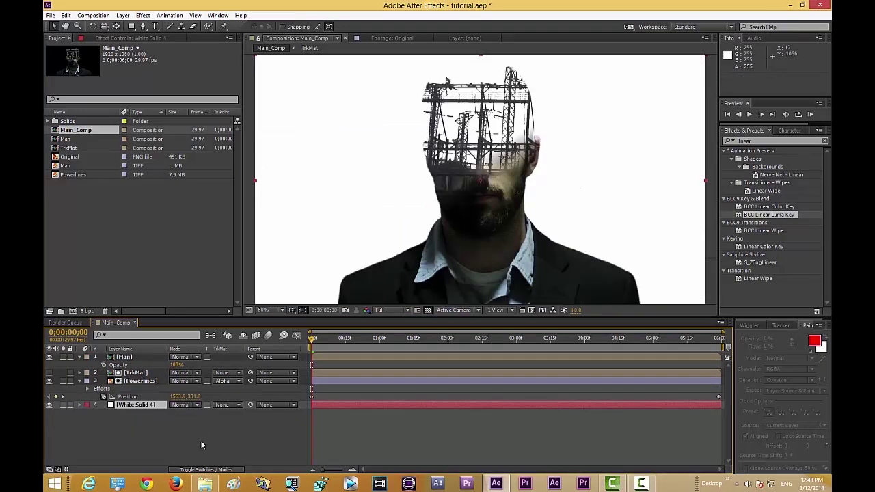
pyautogui.click(231, 431)
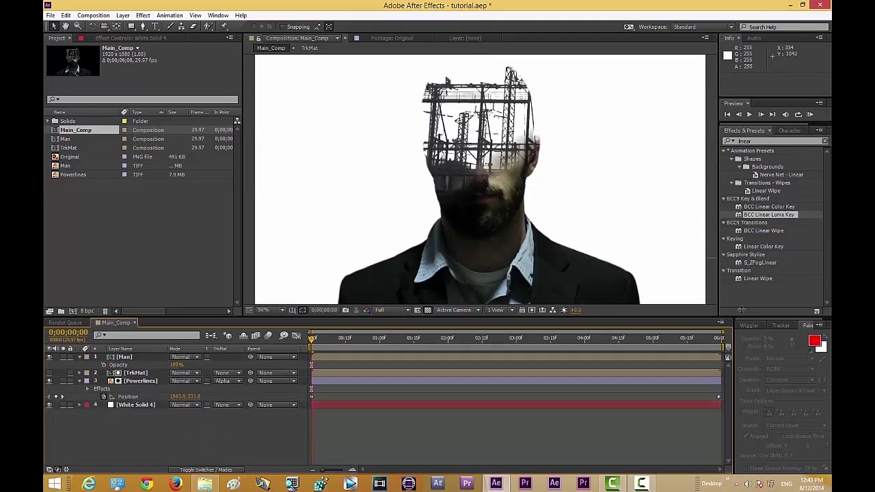
# - Clear the effect search and apply the BCC Grunge effect from BCC9 Stylize to the White Solid 4 background layer
pyautogui.click(825, 142)
pyautogui.scroll(-3, 826, 169)
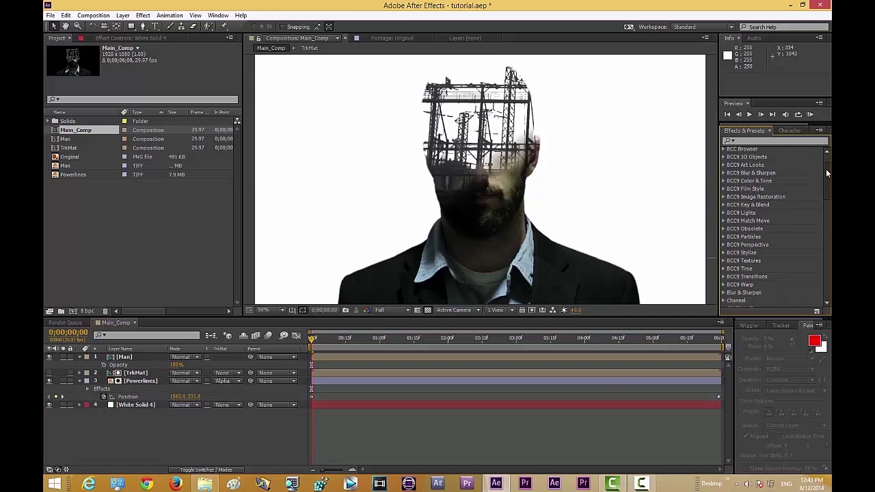
pyautogui.click(724, 252)
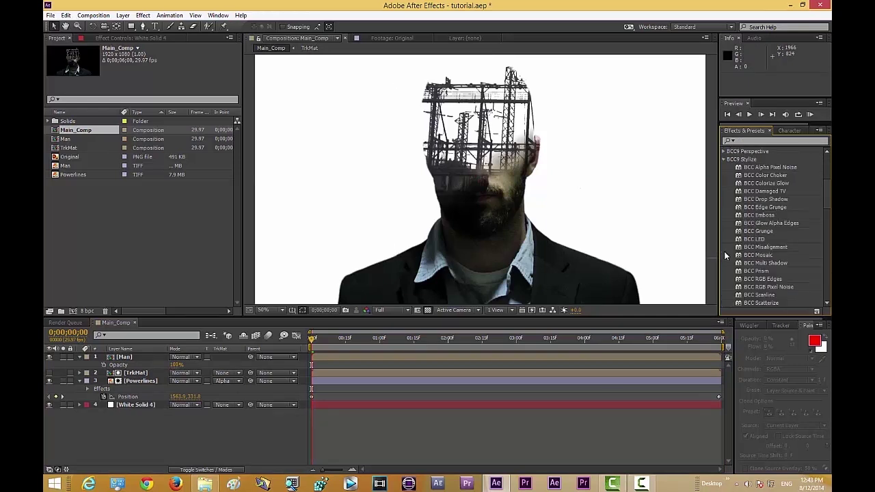
pyautogui.moveTo(827, 205); pyautogui.dragTo(827, 212)
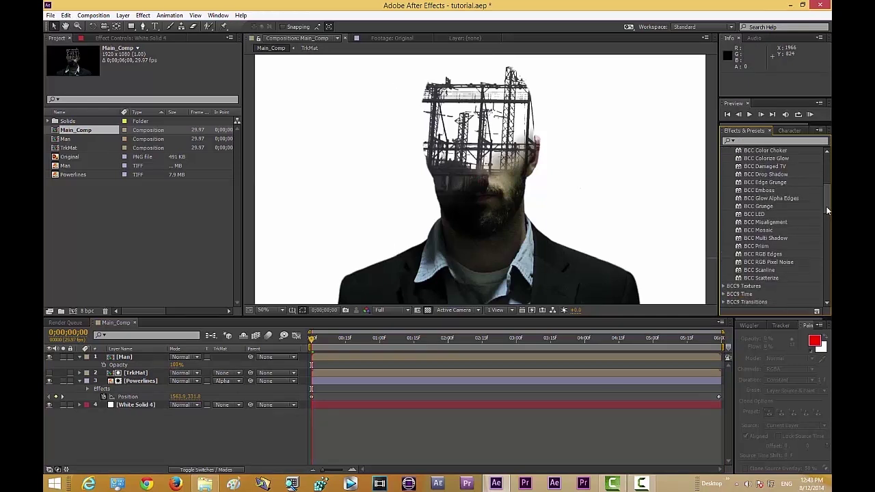
pyautogui.click(765, 207)
pyautogui.moveTo(740, 212); pyautogui.dragTo(142, 405)
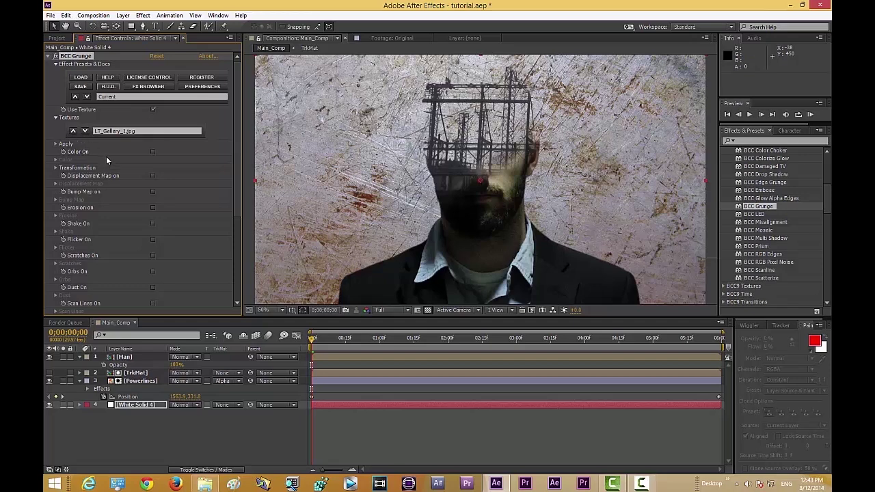
# - Step through the BCC Grunge textures up to LT_Gallery_4.jpg, look over the effect's options, and choose VV_SubtleGrunge_03.jpg as the texture
pyautogui.click(85, 131)
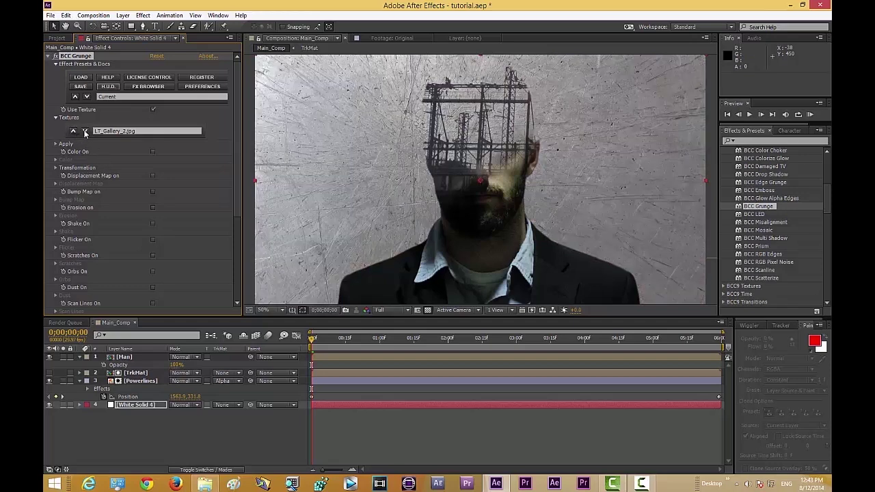
pyautogui.click(85, 132)
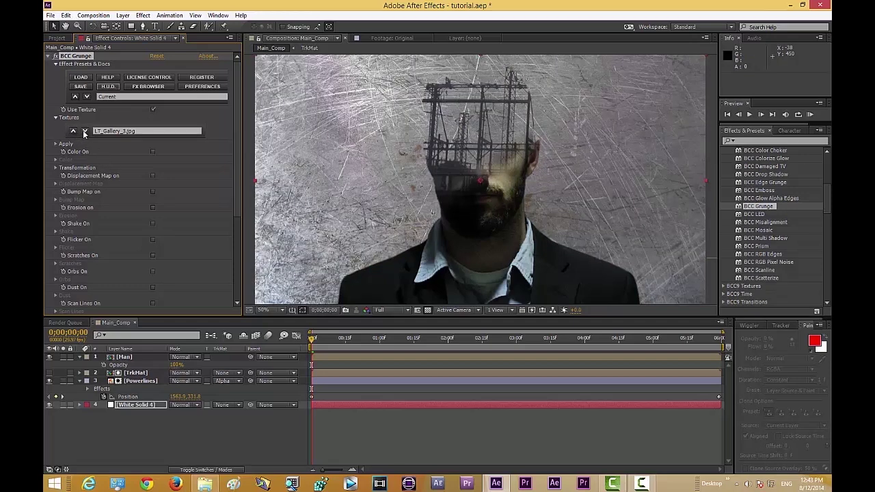
pyautogui.click(85, 132)
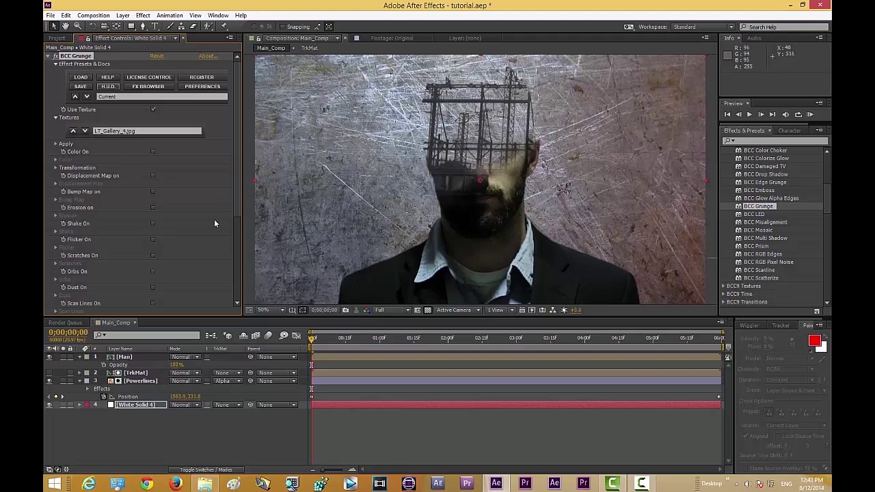
pyautogui.scroll(-5, 164, 220)
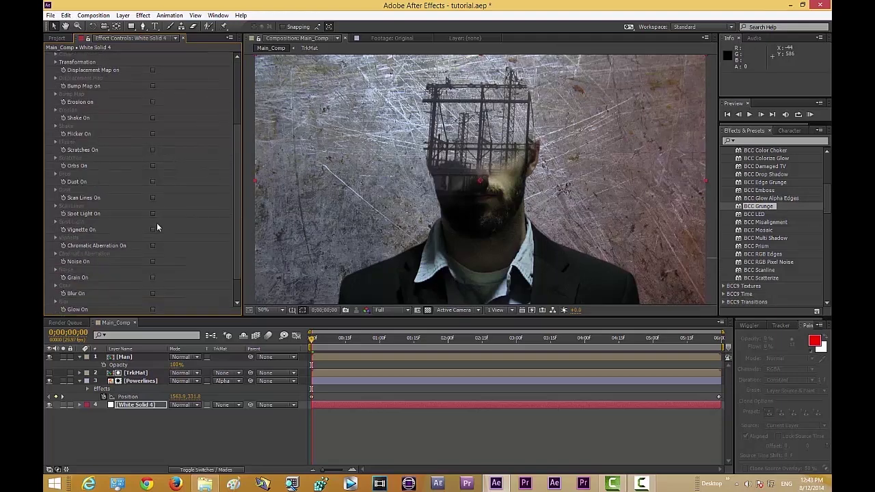
pyautogui.scroll(5, 98, 272)
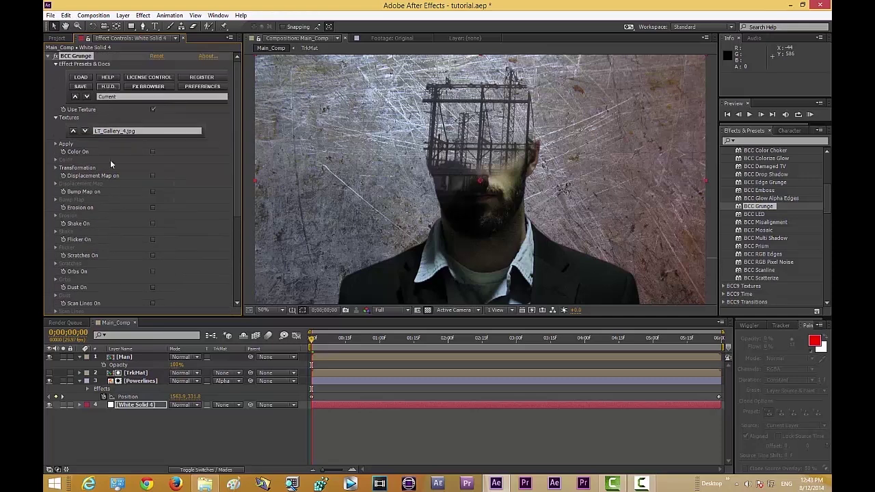
pyautogui.scroll(-4, 113, 246)
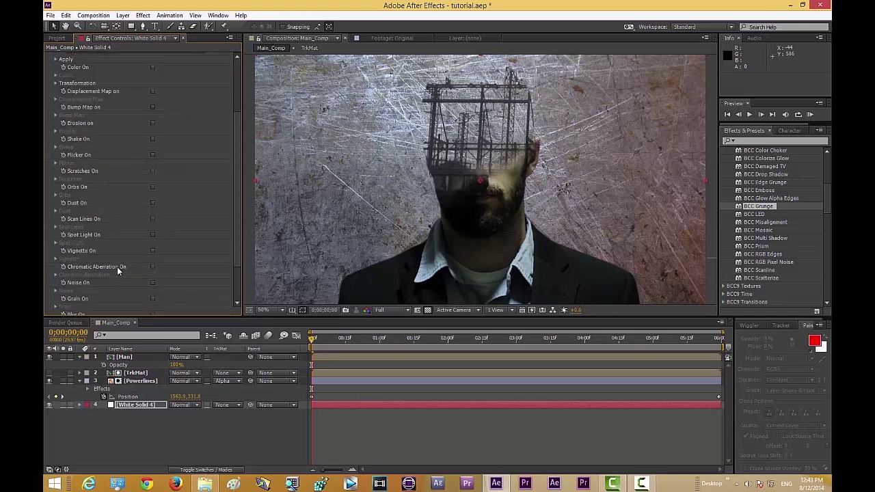
pyautogui.scroll(4, 117, 266)
pyautogui.click(153, 132)
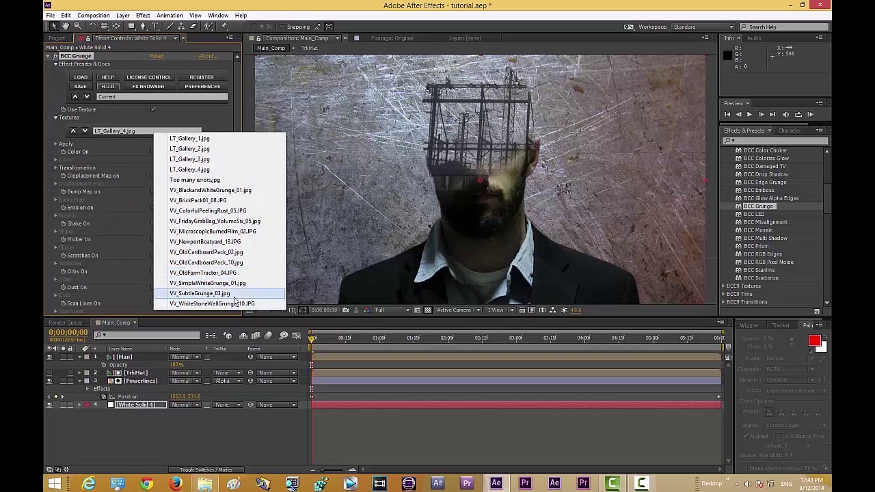
pyautogui.click(205, 293)
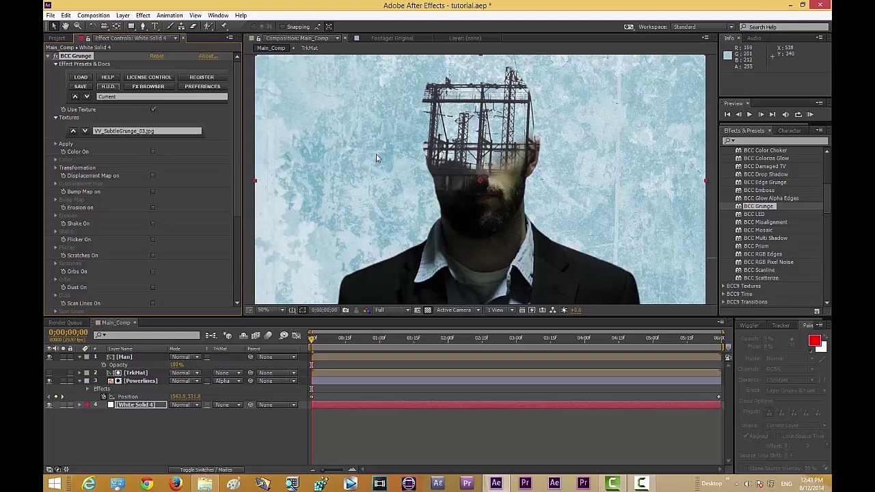
# - Enable color adjustment in the BCC Grunge effect and set its Tint Color to white, FFFFFF
pyautogui.click(153, 151)
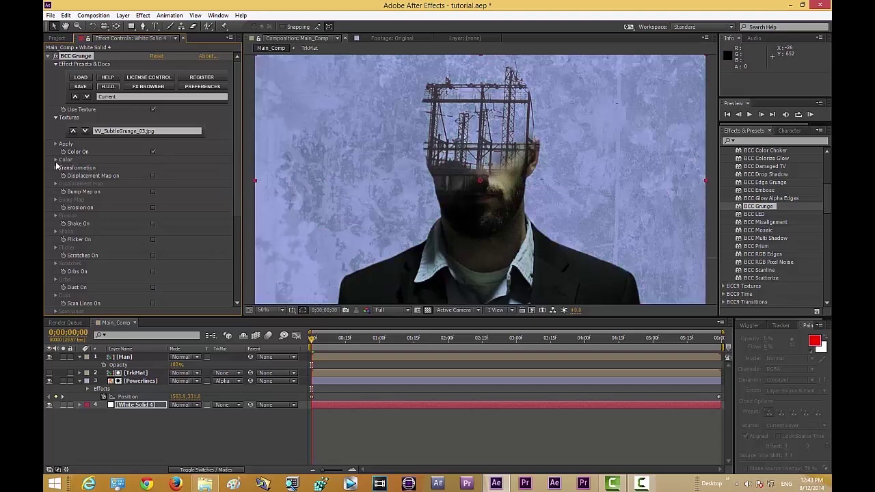
pyautogui.click(56, 160)
pyautogui.click(155, 193)
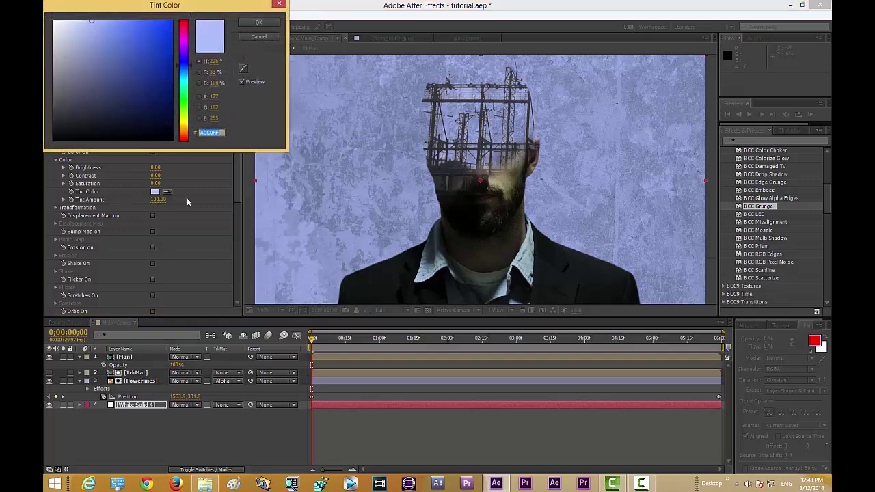
pyautogui.moveTo(63, 27); pyautogui.dragTo(46, 5)
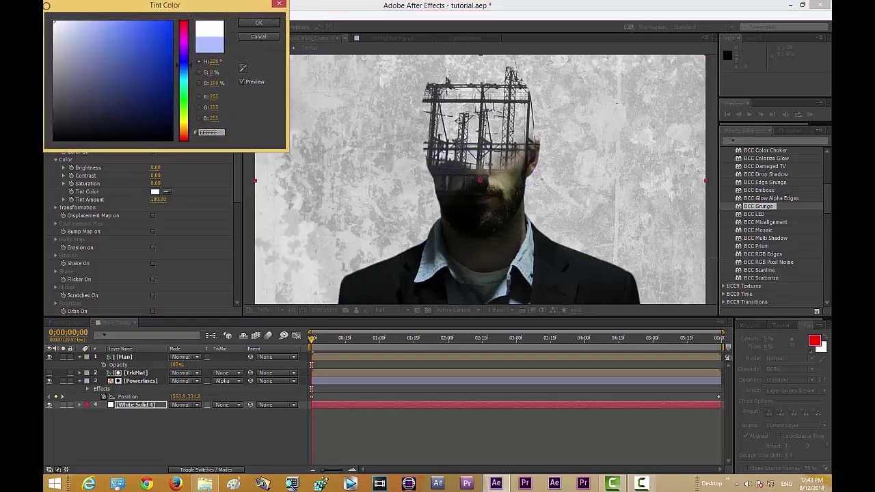
pyautogui.click(258, 24)
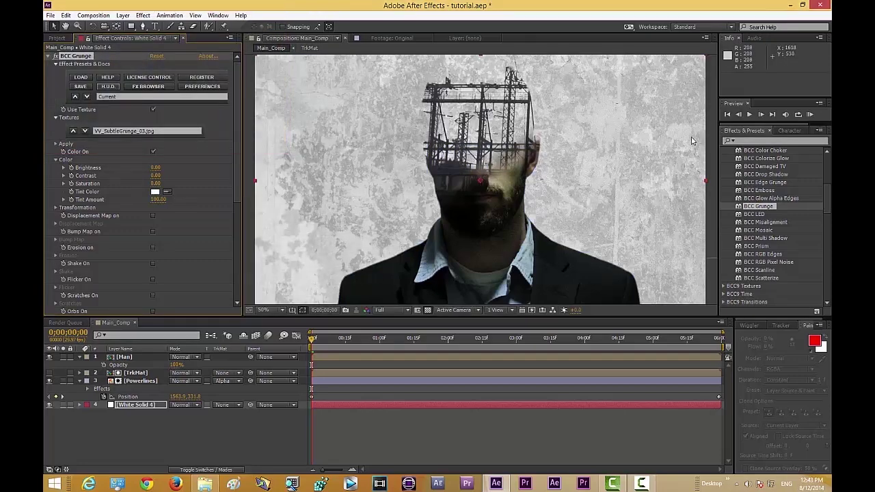
# - Set the BCC Grunge effect's Mix With Original to 75 on the background solid
pyautogui.moveTo(238, 108); pyautogui.dragTo(230, 227)
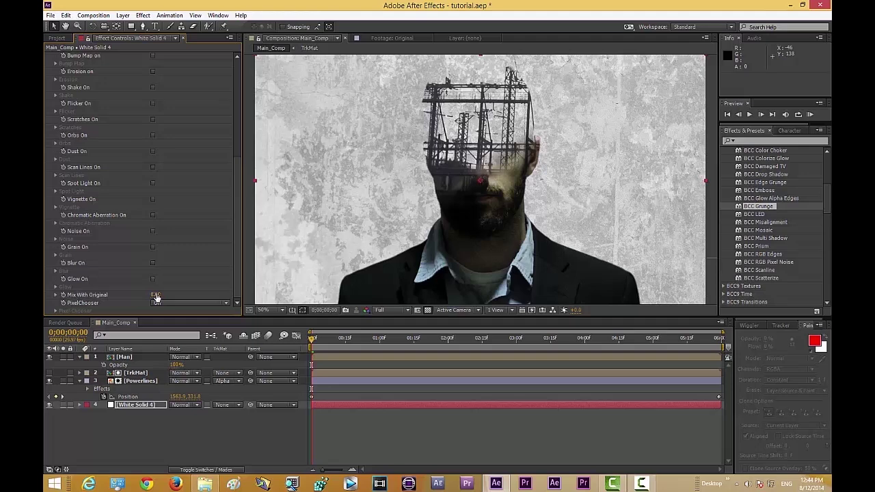
pyautogui.moveTo(156, 294); pyautogui.dragTo(177, 286)
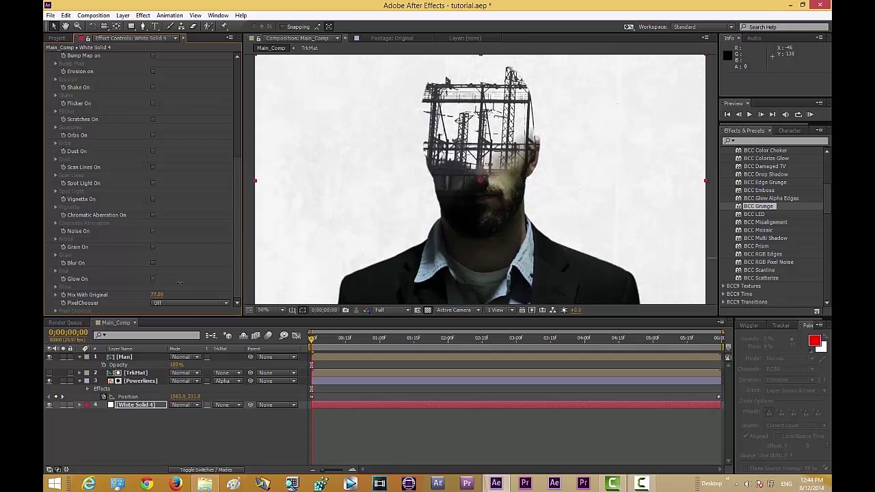
pyautogui.click(157, 295)
pyautogui.press('Return')
pyautogui.click(287, 442)
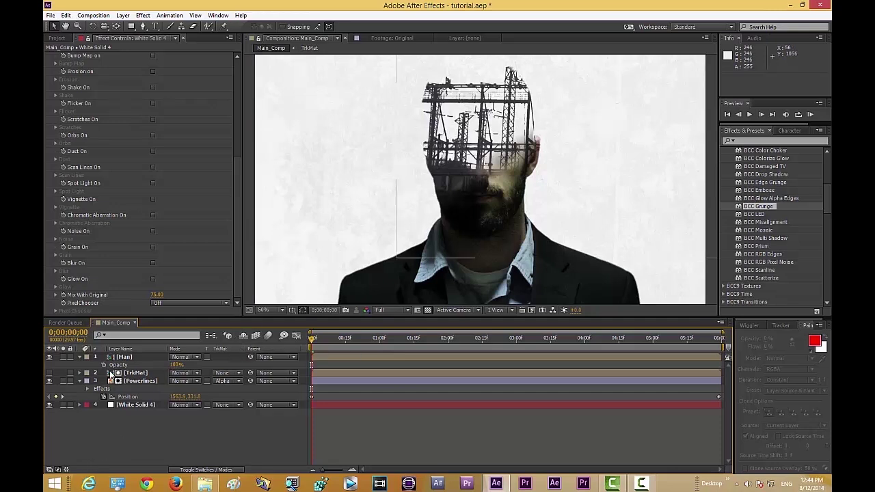
# - Collapse the layer properties and pre-compose the Man, TrkMat and Powerlines layers into a new composition named ManLines
pyautogui.click(80, 358)
pyautogui.click(81, 372)
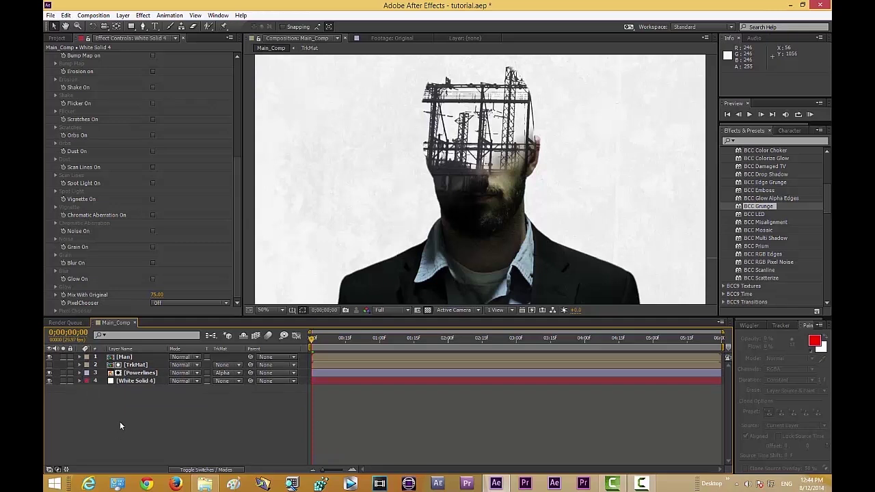
pyautogui.click(137, 357)
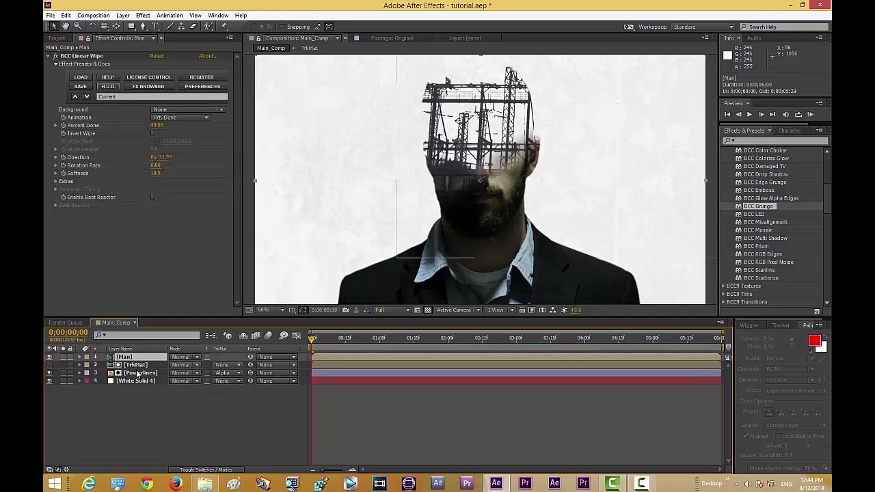
pyautogui.keyDown('shift'); pyautogui.click(137, 373); pyautogui.keyUp('shift')
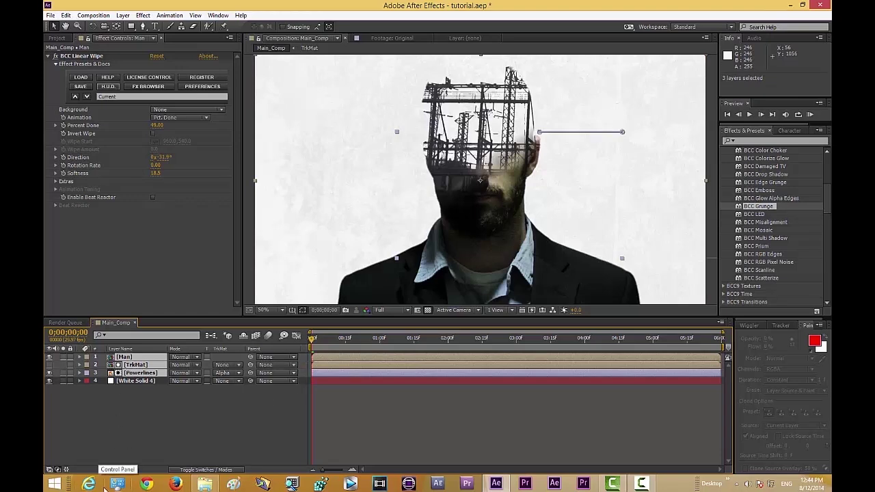
pyautogui.hotkey('ctrl', 'shift', 'c')
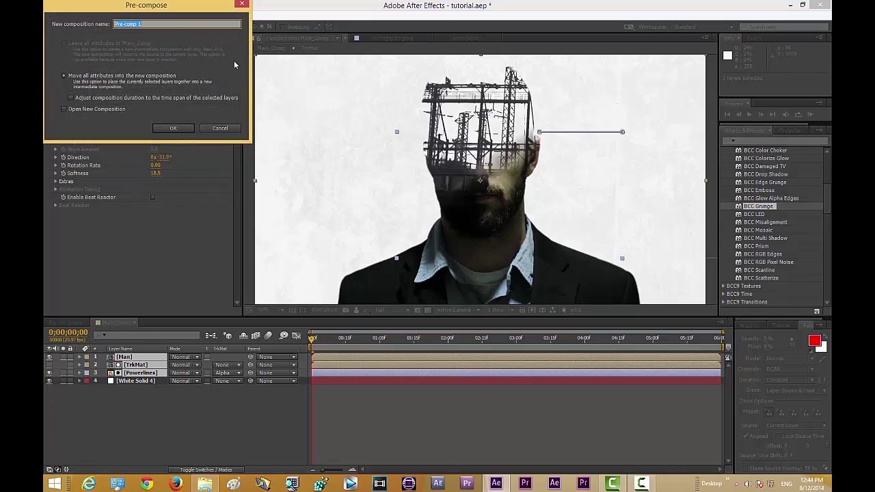
pyautogui.write('ManLines')
pyautogui.press('Return')
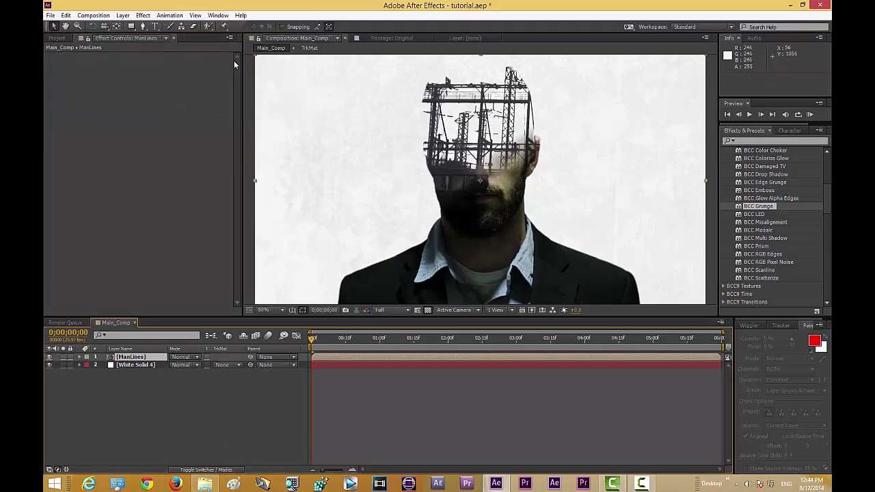
pyautogui.click(154, 425)
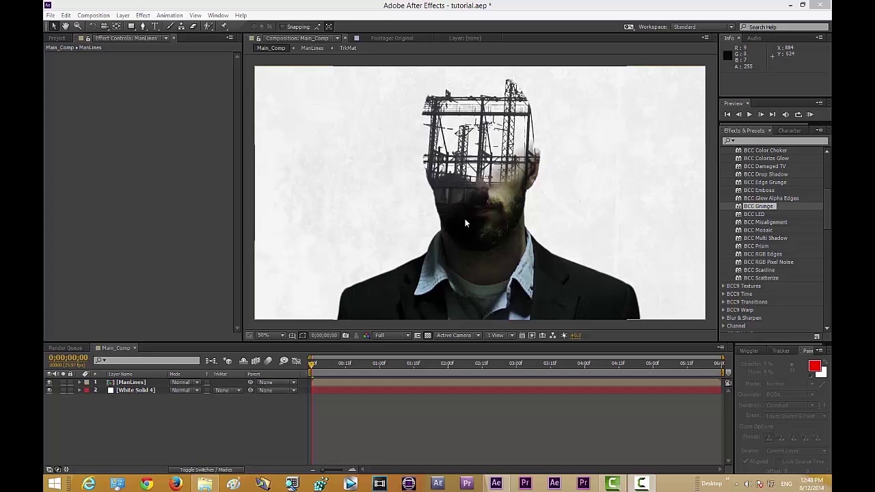
# - Apply the BCC Brightness-Contrast effect from BCC9 Color & Tone to the ManLines layer
pyautogui.moveTo(828, 218); pyautogui.dragTo(828, 179)
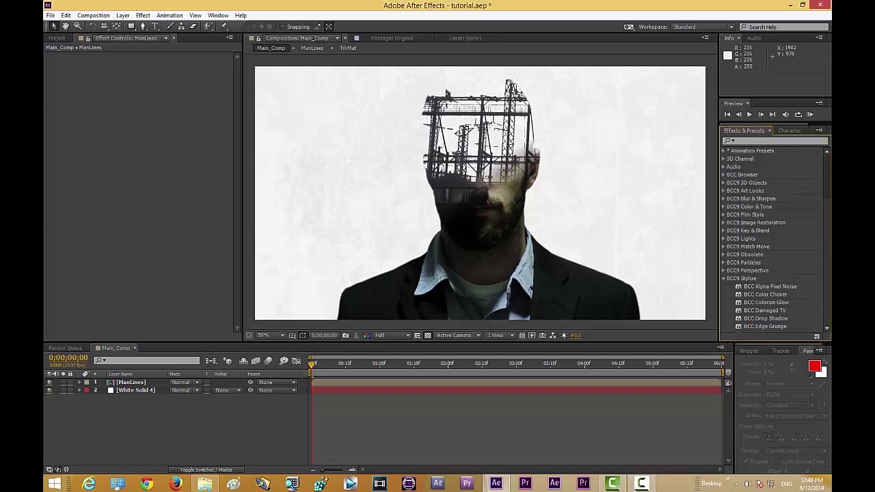
pyautogui.click(724, 206)
pyautogui.scroll(-1, 778, 294)
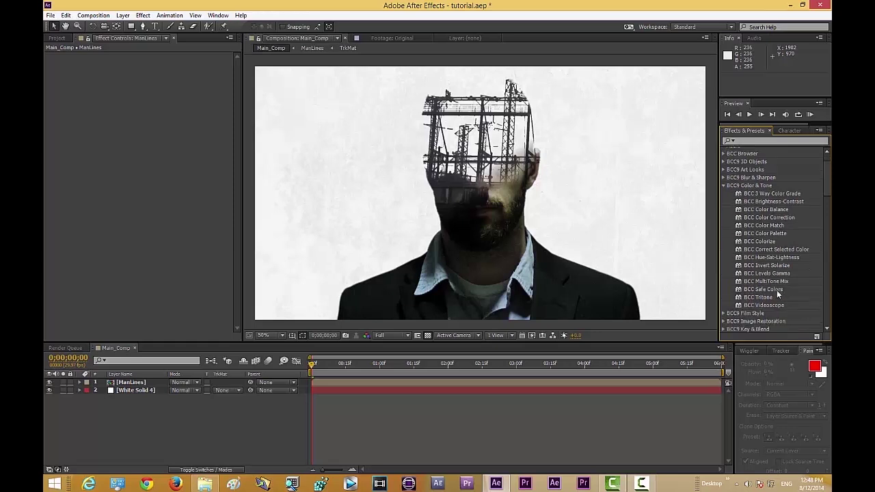
pyautogui.moveTo(780, 202); pyautogui.dragTo(144, 384)
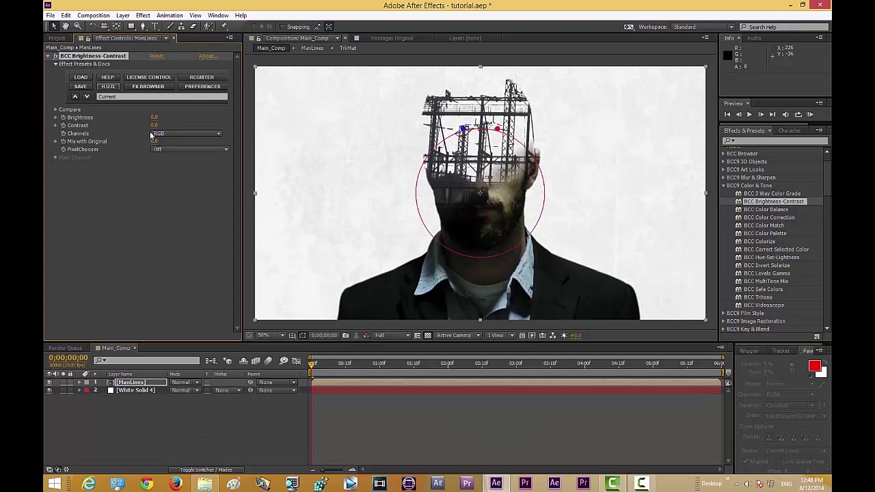
# - Set the Brightness-Contrast effect's Contrast to -20 on ManLines and, after trying a lower Brightness, return it to 0
pyautogui.moveTo(152, 125); pyautogui.dragTo(145, 126)
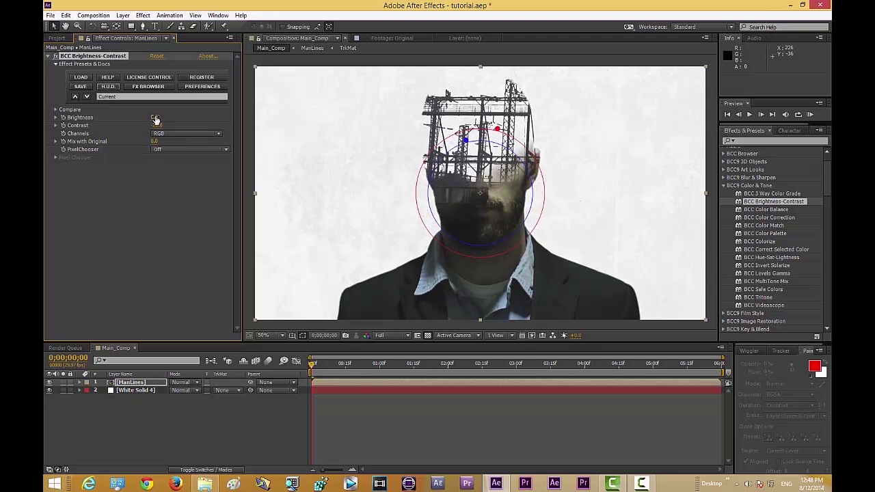
pyautogui.moveTo(154, 117); pyautogui.dragTo(156, 121)
pyautogui.click(155, 119)
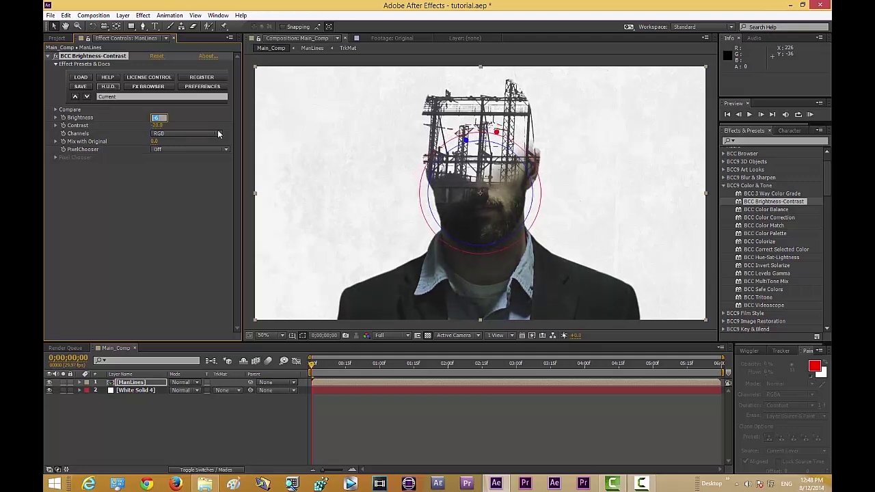
pyautogui.write('0')
pyautogui.press('Return')
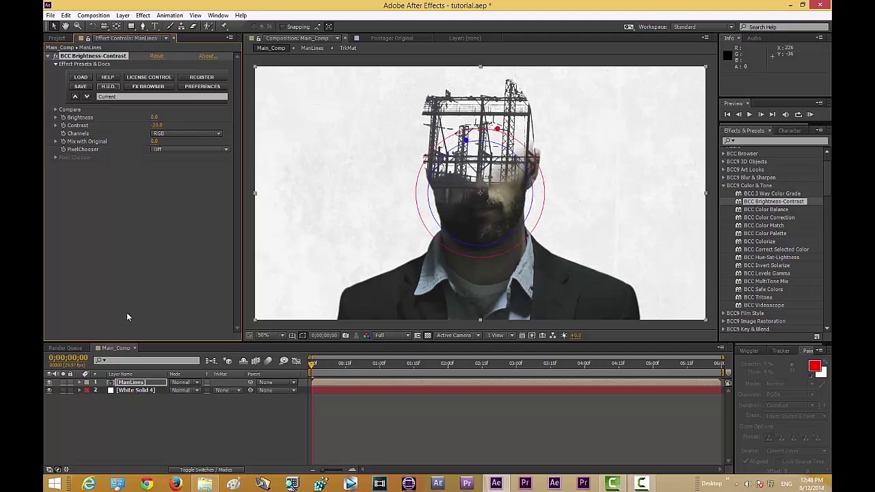
# - View the Original reference image to compare its contrast and tone, reopen Main_Comp, and deselect the layers
pyautogui.click(57, 38)
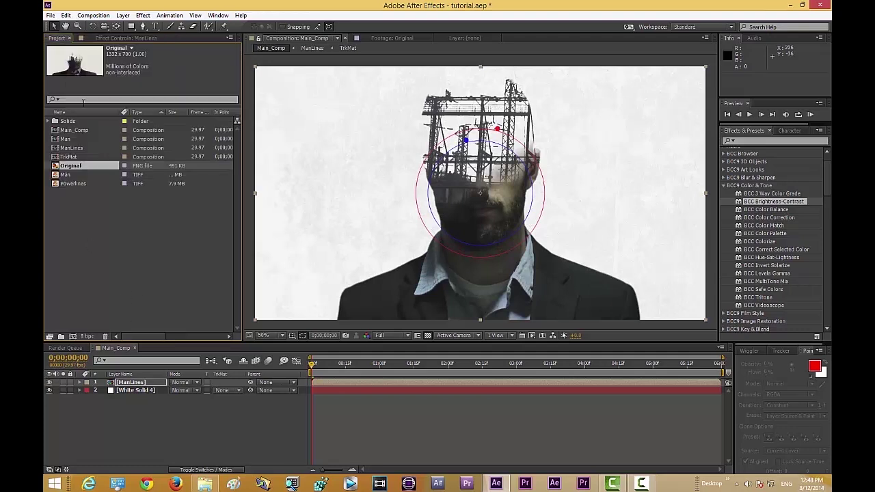
pyautogui.doubleClick(66, 167)
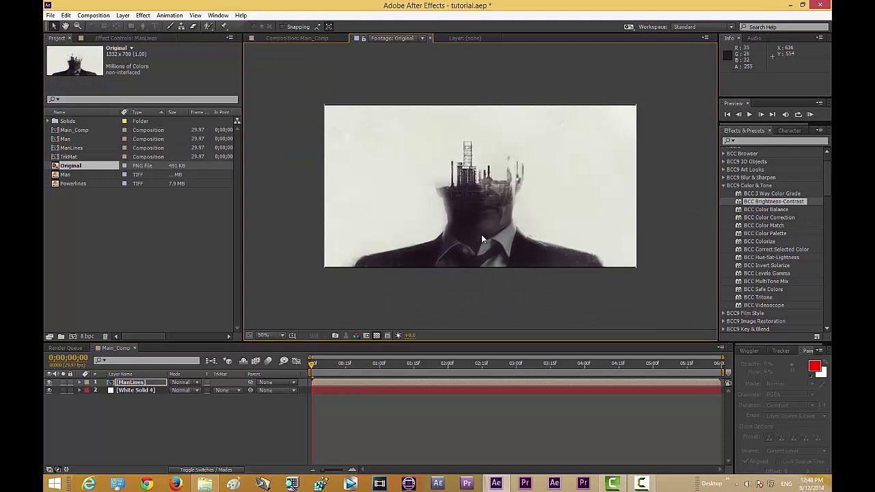
pyautogui.doubleClick(71, 130)
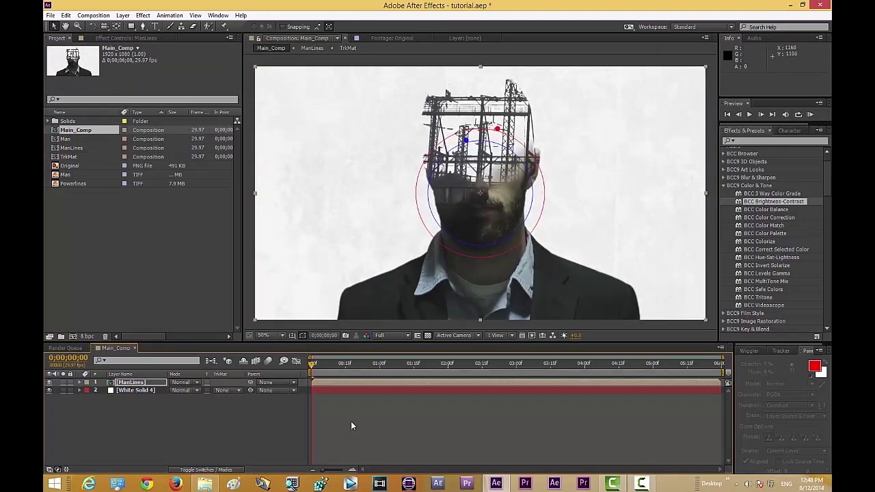
pyautogui.click(248, 441)
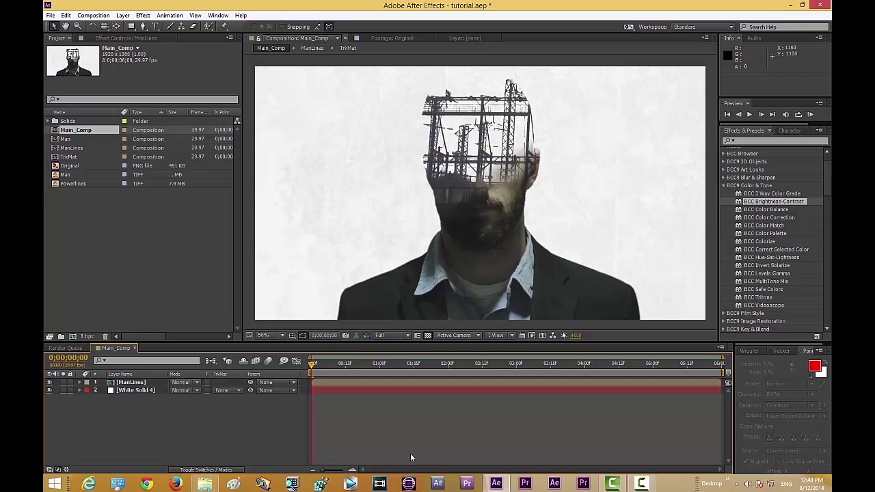
# - View the Original reference image fitted to the viewer to compare its tone, and reopen Main_Comp
pyautogui.doubleClick(55, 166)
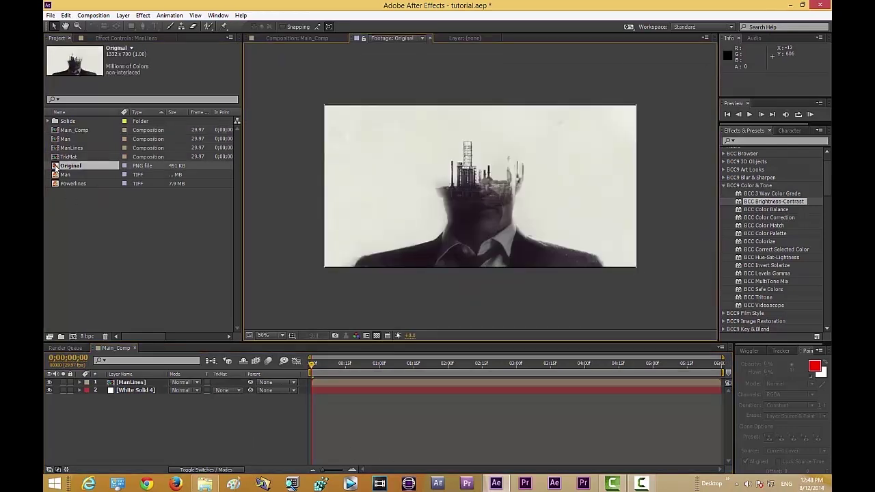
pyautogui.click(265, 335)
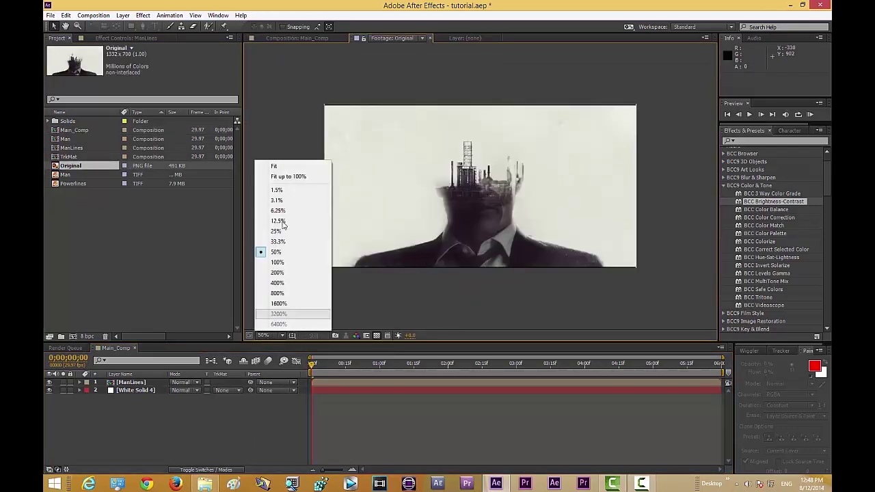
pyautogui.click(277, 166)
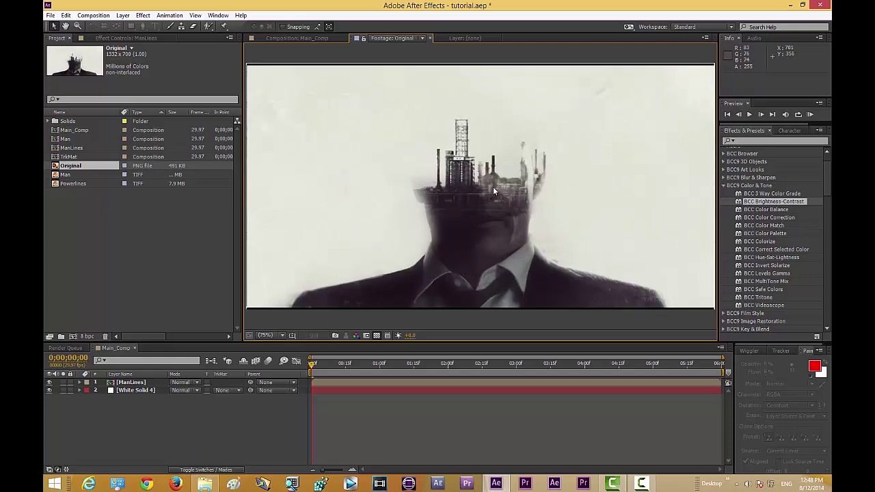
pyautogui.doubleClick(65, 130)
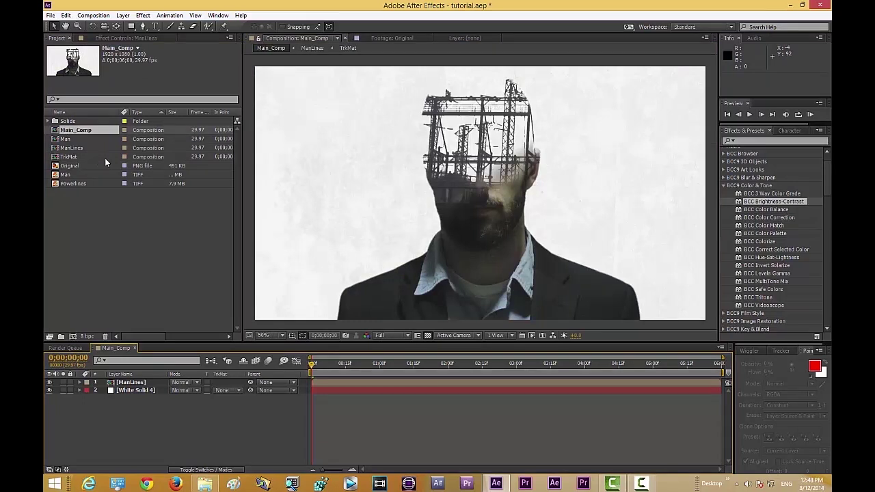
# - Set the Brightness-Contrast effect's Contrast to -15 on the ManLines layer
pyautogui.click(130, 382)
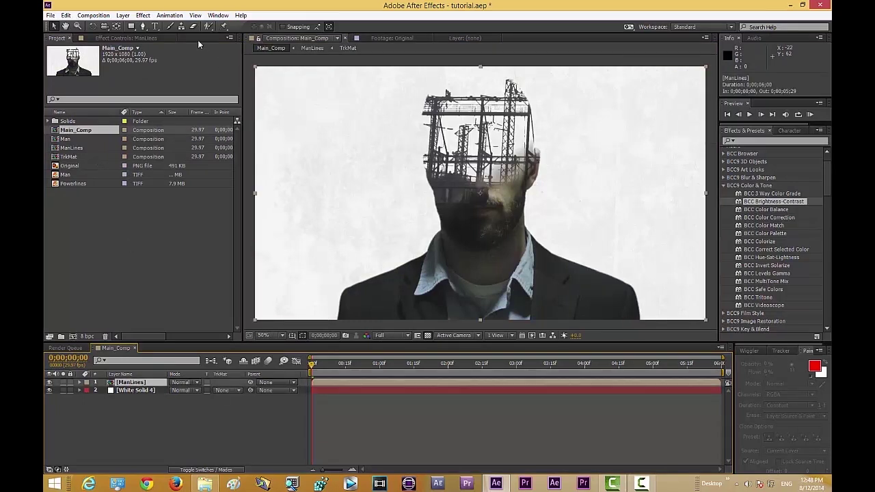
pyautogui.click(123, 38)
pyautogui.moveTo(156, 125); pyautogui.dragTo(149, 125)
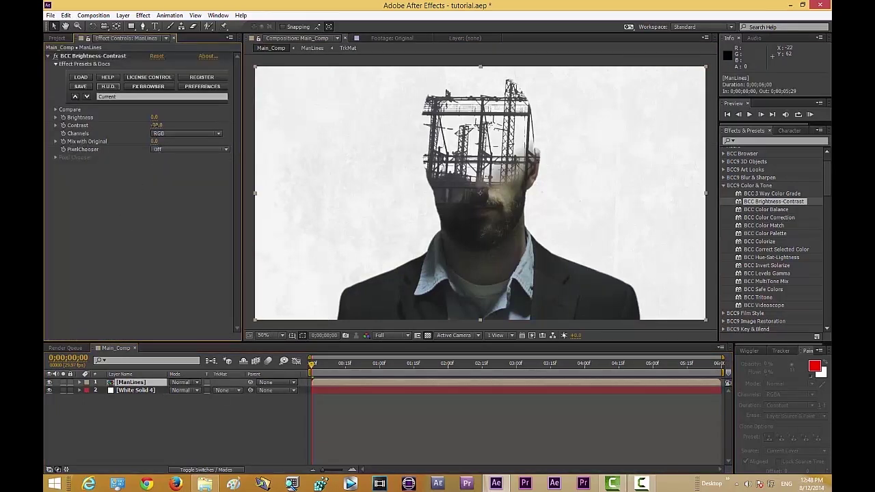
pyautogui.write('-15')
pyautogui.press('Return')
pyautogui.click(317, 399)
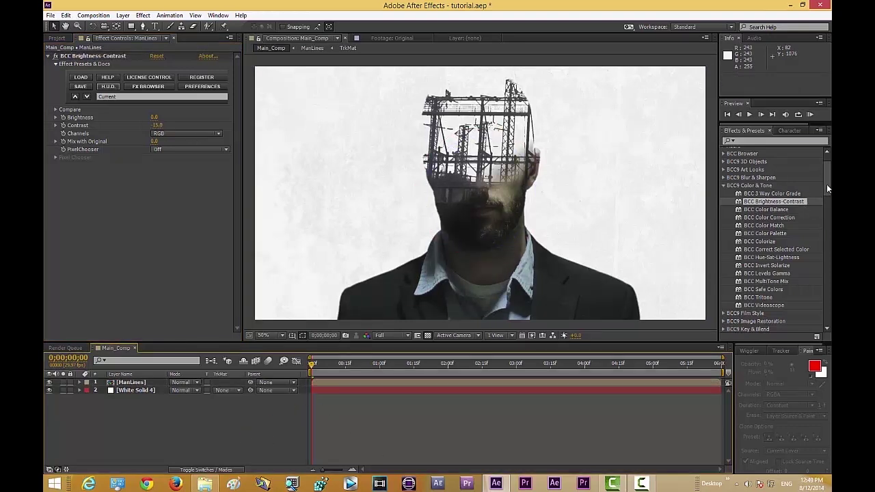
# - Apply the BCC Tritone effect from BCC9 Color & Tone to ManLines and choose a dark, muted blue-violet Midpoint Color
pyautogui.moveTo(826, 184); pyautogui.dragTo(827, 188)
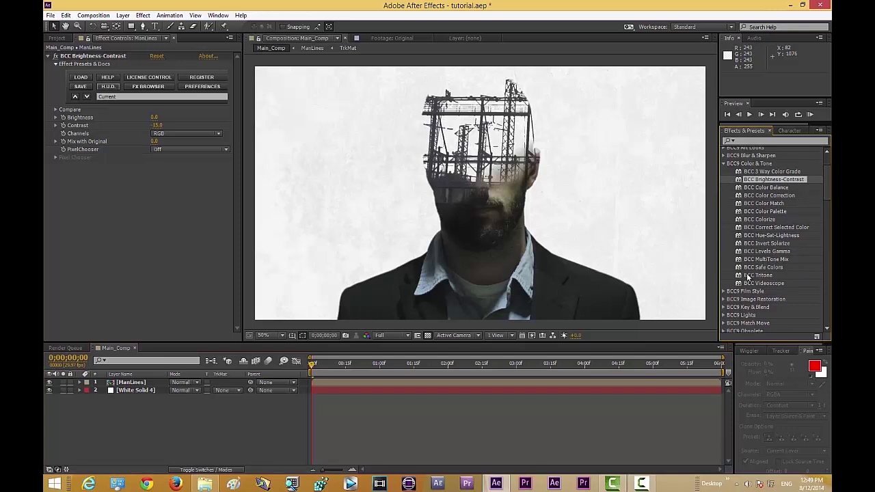
pyautogui.moveTo(752, 277); pyautogui.dragTo(387, 383)
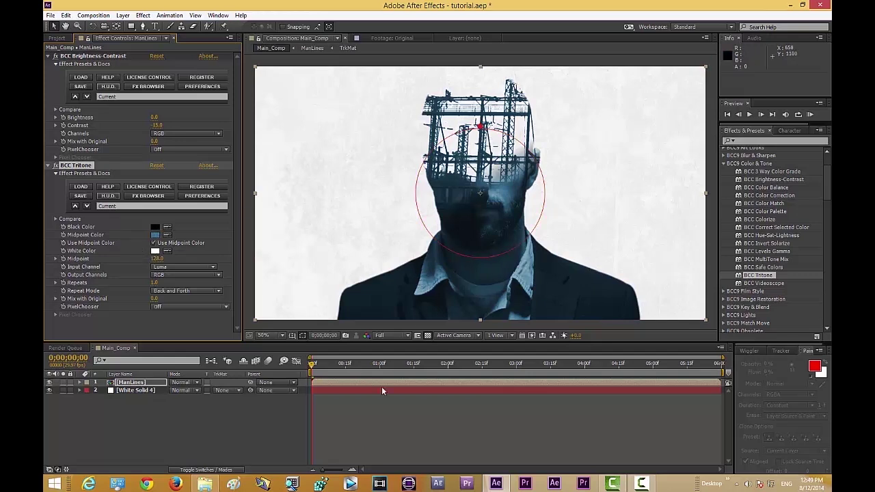
pyautogui.click(155, 234)
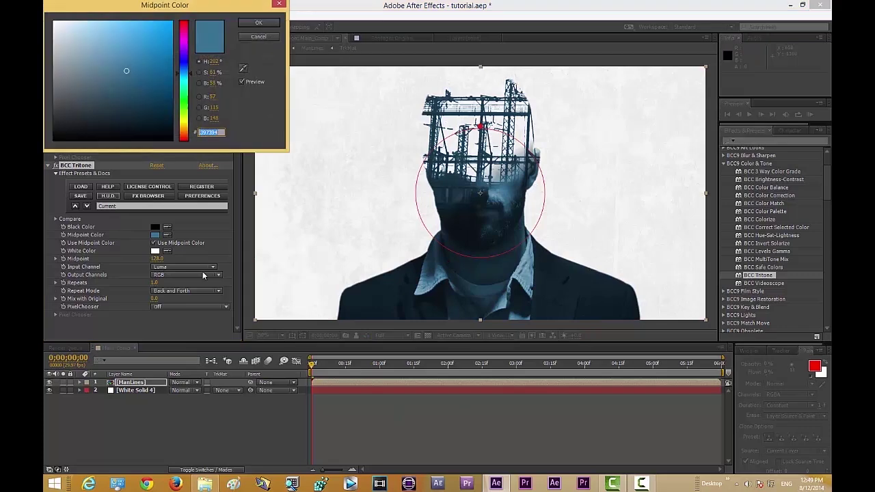
pyautogui.moveTo(184, 73); pyautogui.dragTo(185, 60)
pyautogui.moveTo(109, 71)
pyautogui.mouseDown()
pyautogui.moveTo(119, 73)
pyautogui.moveTo(89, 70)
pyautogui.moveTo(72, 101)
pyautogui.moveTo(96, 91)
pyautogui.moveTo(94, 98)
pyautogui.moveTo(83, 93)
pyautogui.mouseUp()
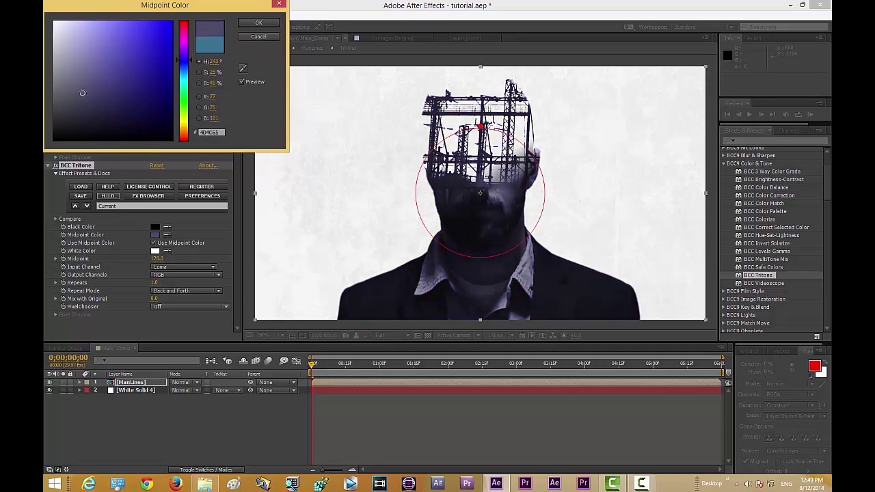
pyautogui.click(256, 22)
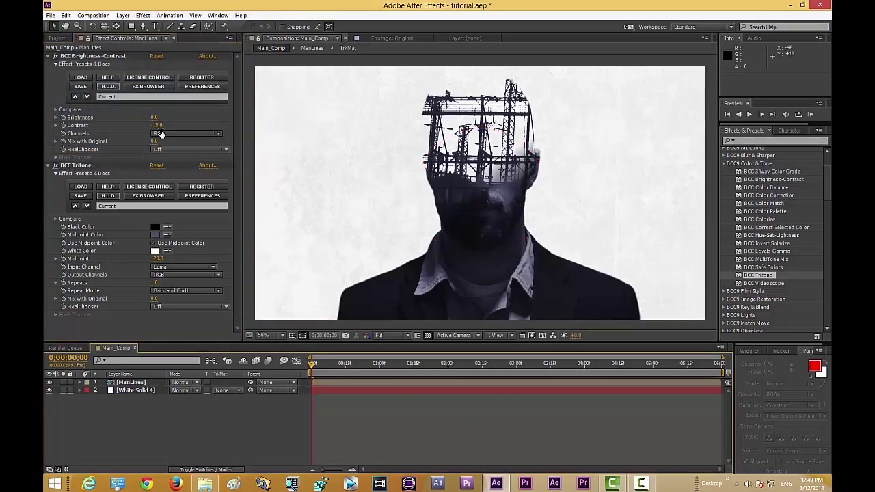
# - Set the Brightness-Contrast effect's Contrast to -23 on ManLines and compare Main_Comp with the Original reference image
pyautogui.moveTo(157, 126)
pyautogui.mouseDown()
pyautogui.moveTo(130, 125)
pyautogui.moveTo(158, 141)
pyautogui.mouseUp()
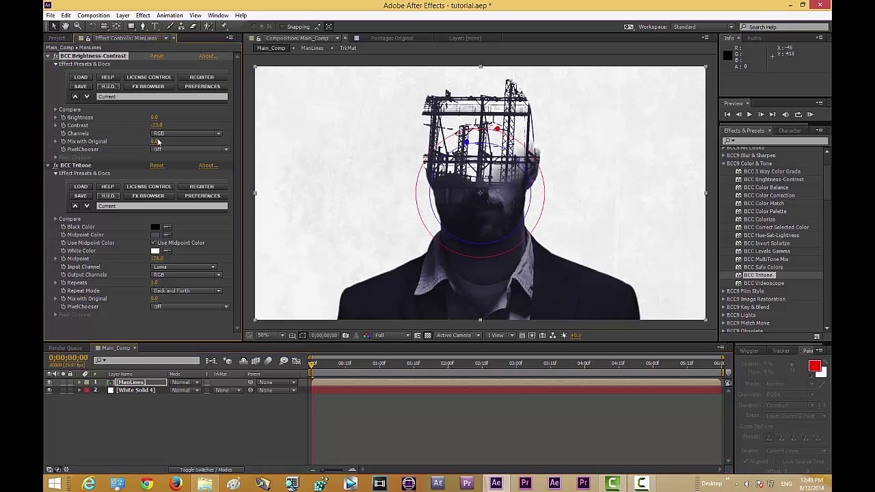
pyautogui.click(513, 427)
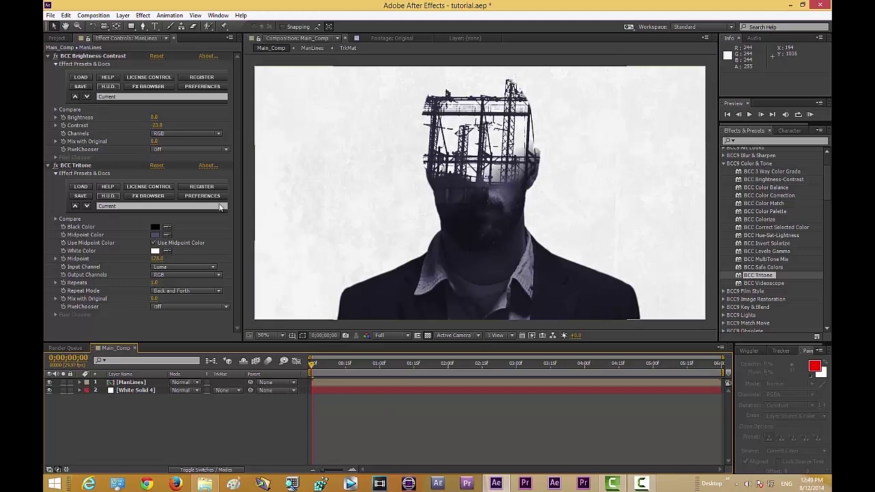
pyautogui.click(57, 38)
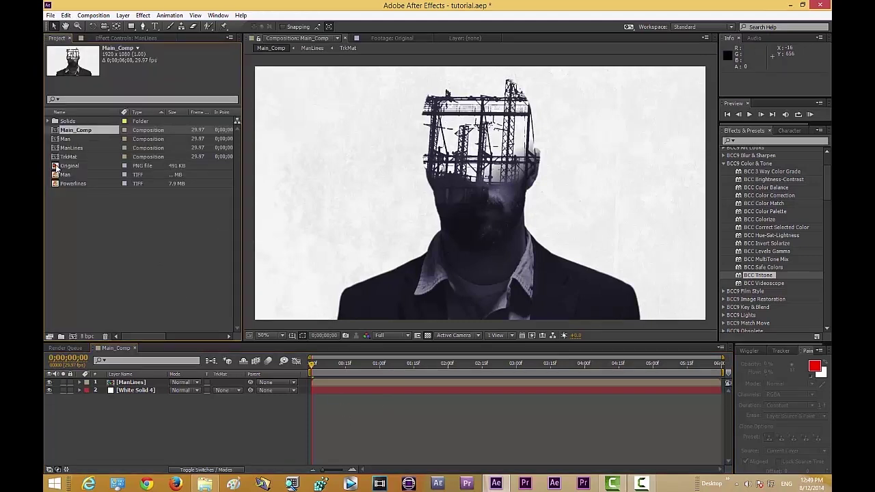
pyautogui.doubleClick(58, 167)
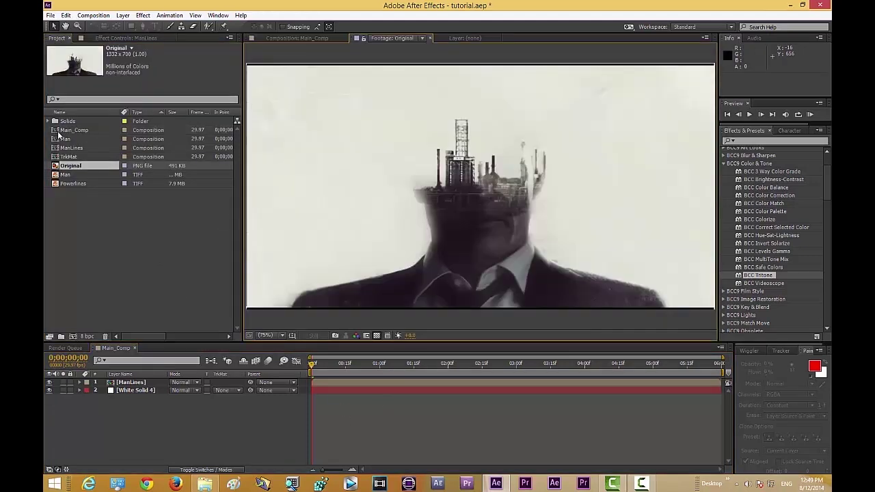
pyautogui.doubleClick(59, 131)
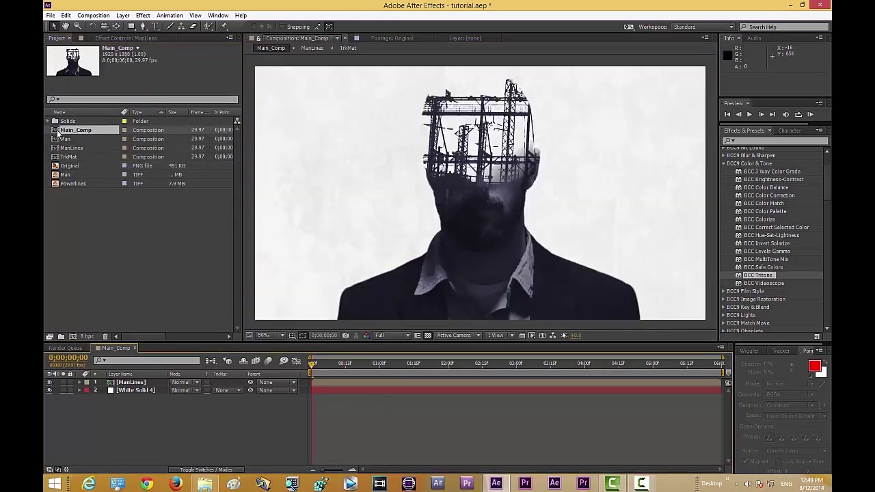
# - Set the Tritone effect's Midpoint Color on ManLines to the darker blue-violet 3D3F58 and deselect the layer
pyautogui.click(134, 39)
pyautogui.click(155, 235)
pyautogui.moveTo(95, 100); pyautogui.dragTo(73, 100)
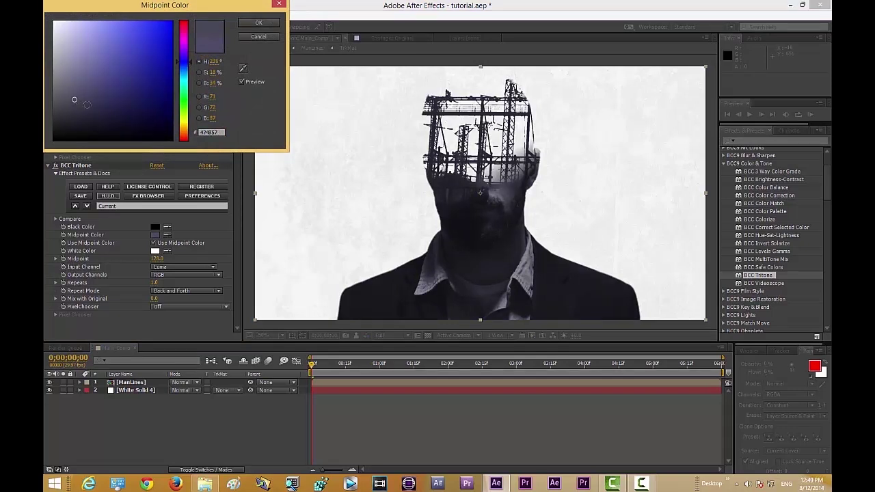
pyautogui.moveTo(74, 100); pyautogui.dragTo(89, 99)
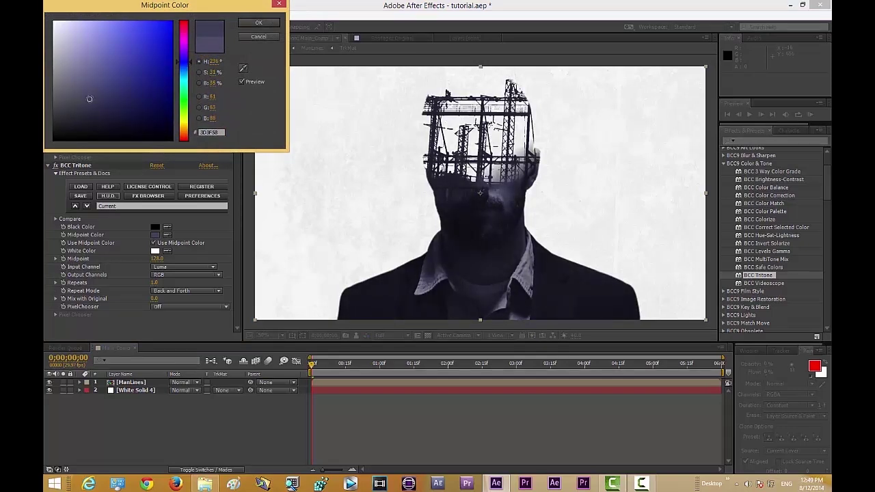
pyautogui.click(259, 22)
pyautogui.click(205, 449)
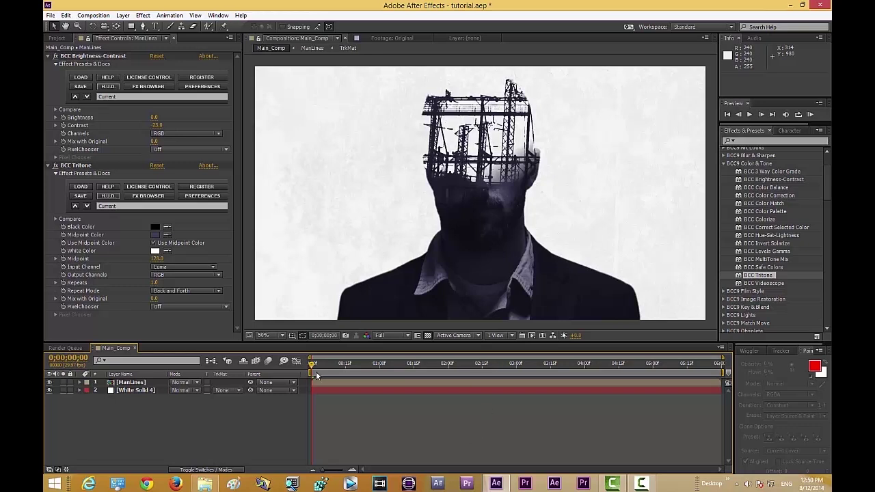
# - Scrub Main_Comp from its start, view the Original reference image at 50% for comparison, and reopen Main_Comp
pyautogui.moveTo(306, 368); pyautogui.dragTo(280, 366)
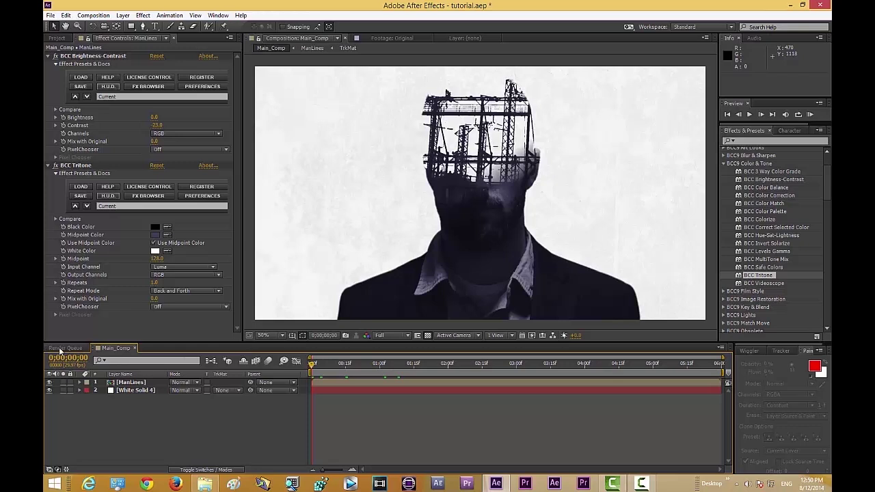
pyautogui.click(57, 38)
pyautogui.doubleClick(68, 166)
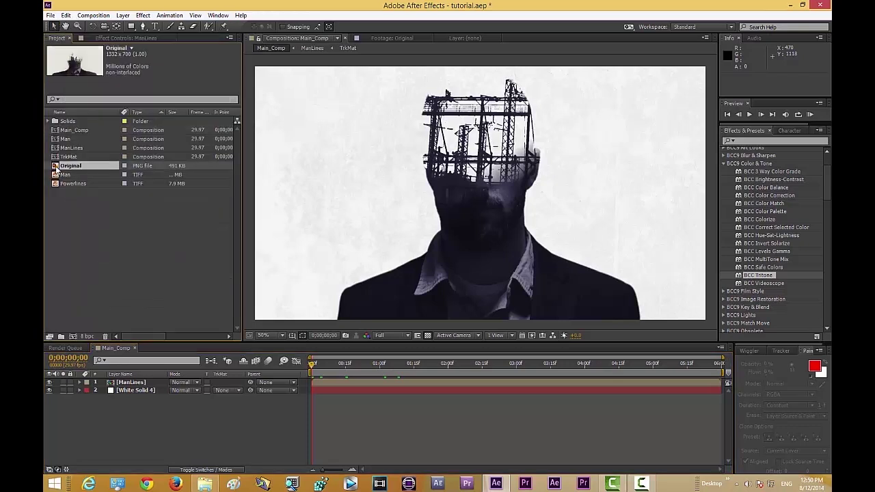
pyautogui.press(',')
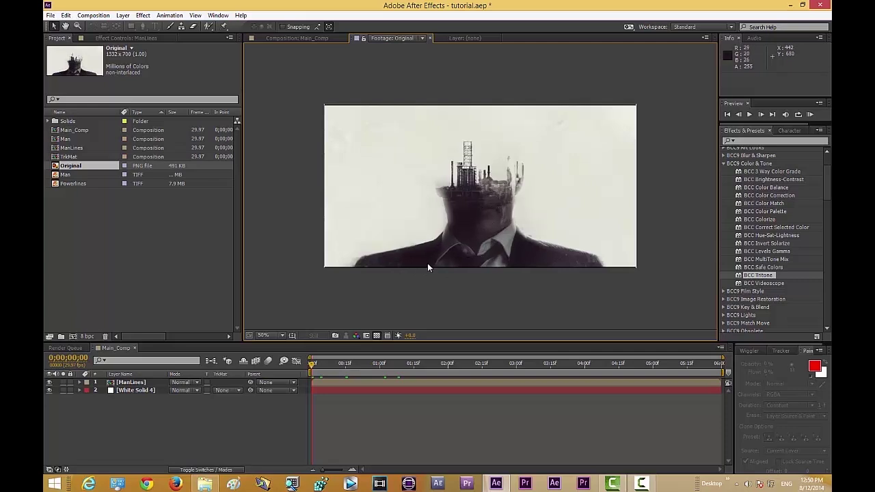
pyautogui.doubleClick(68, 130)
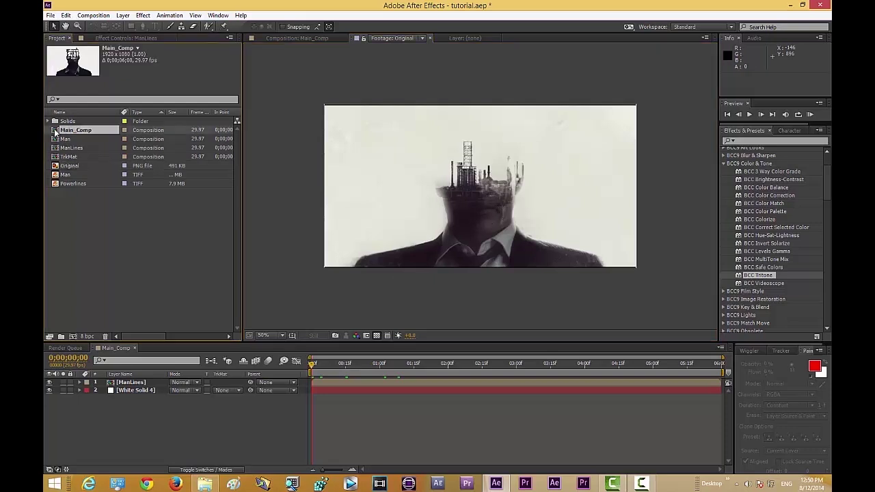
pyautogui.press(',')
pyautogui.press(',')
pyautogui.press('.')
pyautogui.press('.')
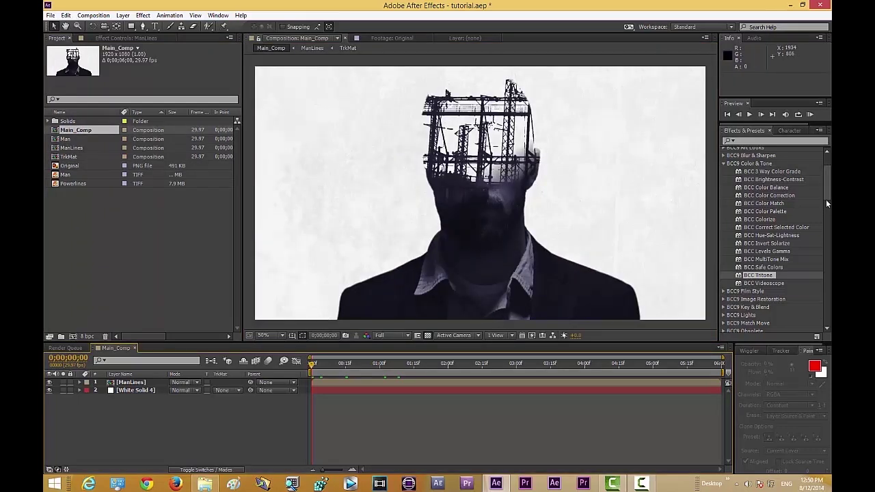
# - Apply the BCC Pan and Zoom effect from BCC9 Perspective to the ManLines layer
pyautogui.scroll(-3, 826, 203)
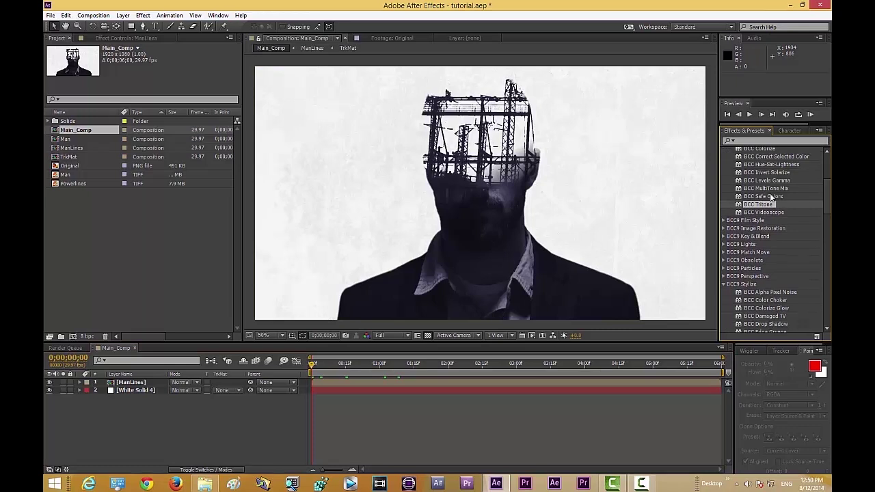
pyautogui.click(724, 276)
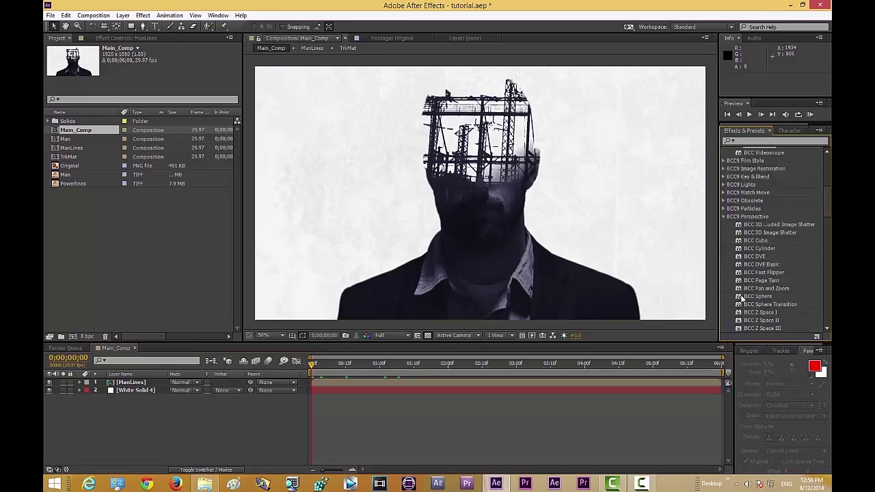
pyautogui.click(752, 288)
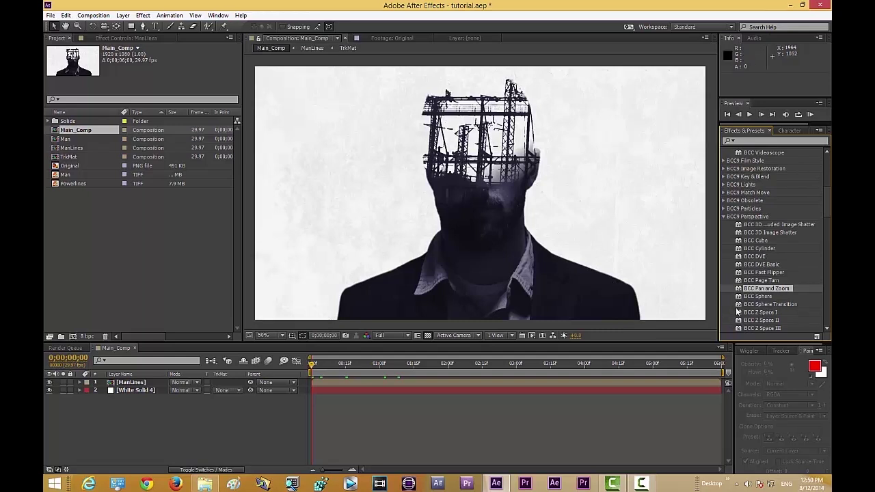
pyautogui.moveTo(735, 290); pyautogui.dragTo(137, 383)
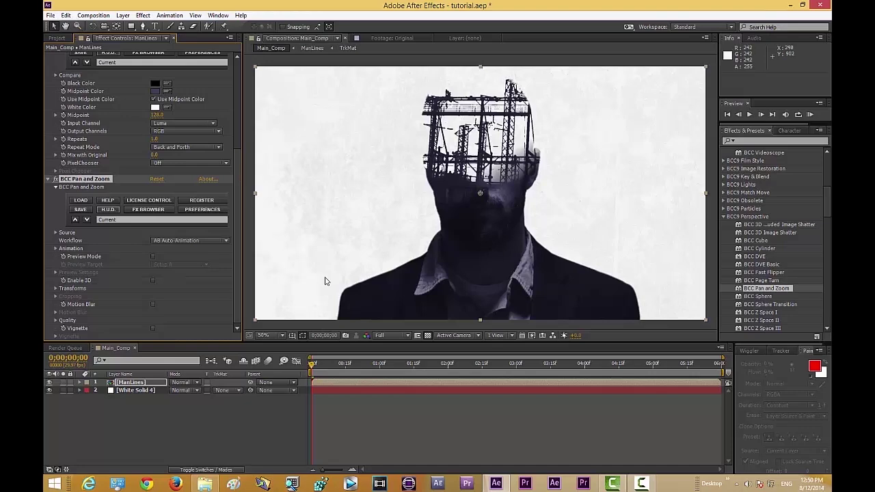
# - Scrub the composition, set the Pan and Zoom effect's Workflow to Transform A on ManLines, and preview playback briefly
pyautogui.moveTo(313, 363); pyautogui.dragTo(299, 396)
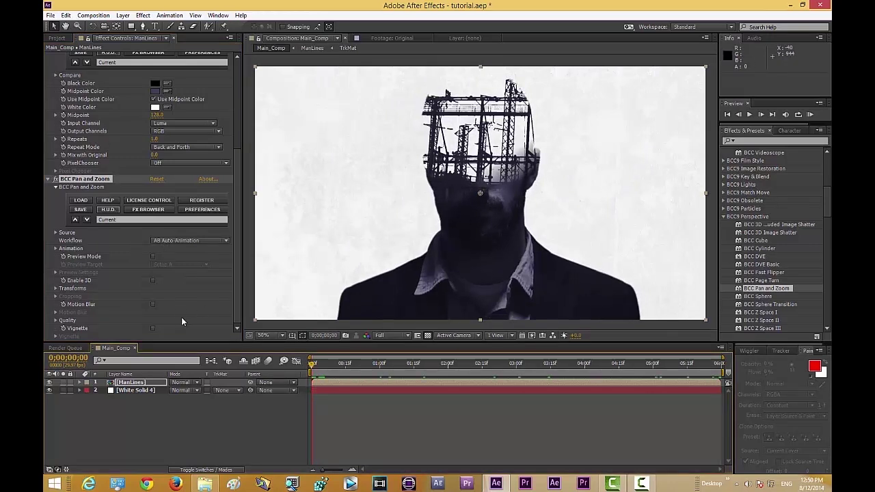
pyautogui.click(186, 240)
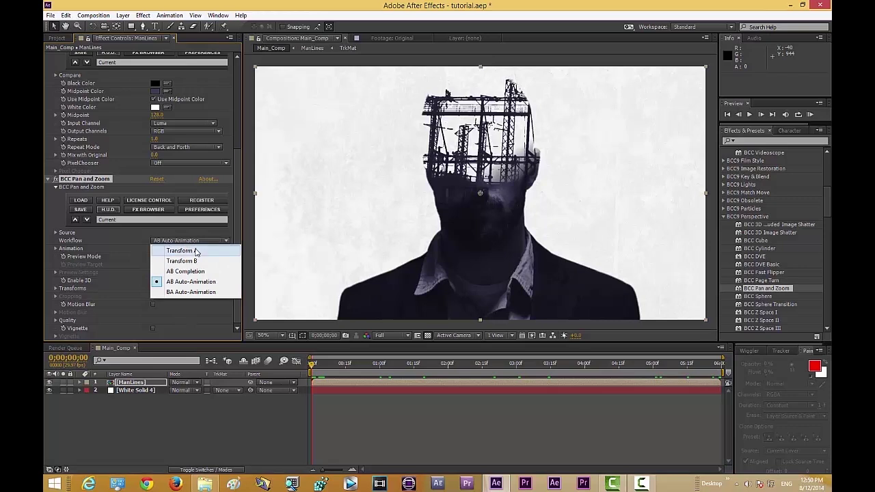
pyautogui.click(196, 249)
pyautogui.press('space')
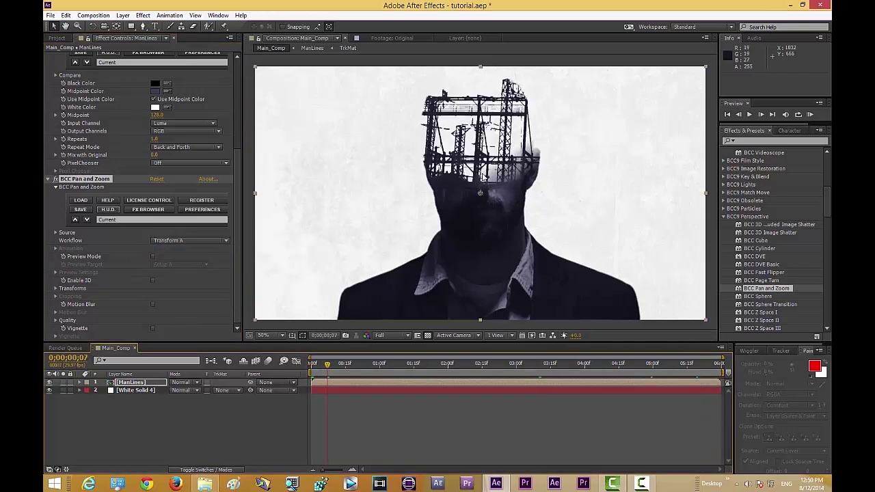
pyautogui.press('space')
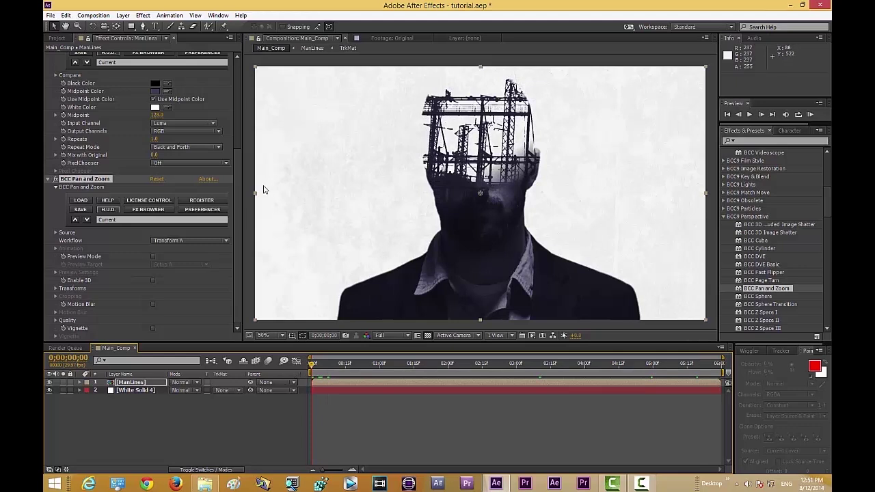
# - Keyframe Position A and Scale A of ManLines' Pan and Zoom at the start, then set Scale A to 115 at the last frame
pyautogui.click(55, 289)
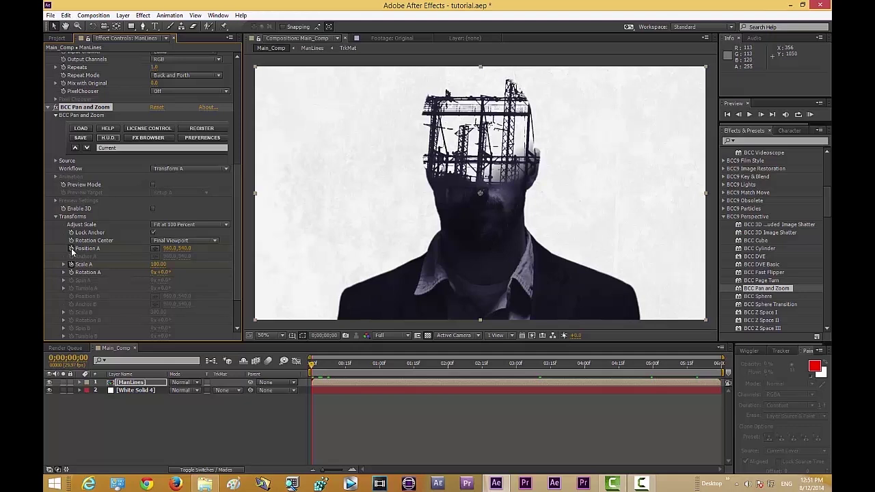
pyautogui.moveTo(680, 364); pyautogui.dragTo(725, 372)
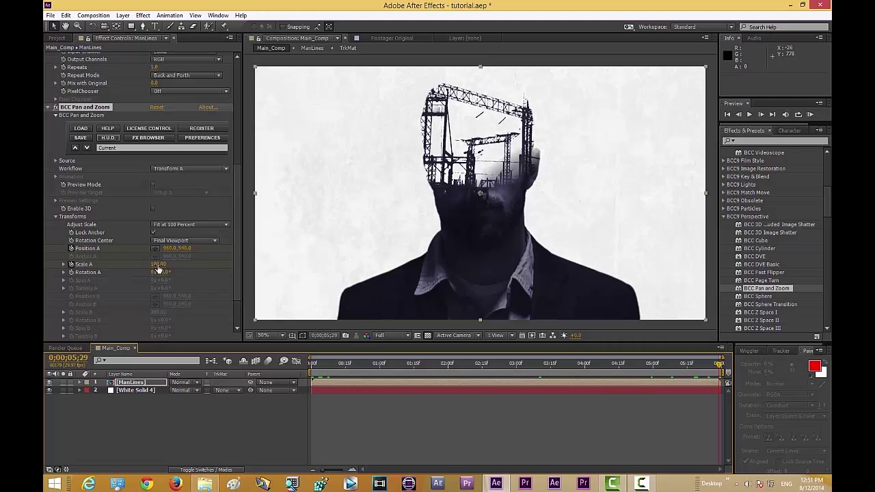
pyautogui.moveTo(158, 264)
pyautogui.mouseDown()
pyautogui.moveTo(180, 264)
pyautogui.moveTo(162, 264)
pyautogui.mouseUp()
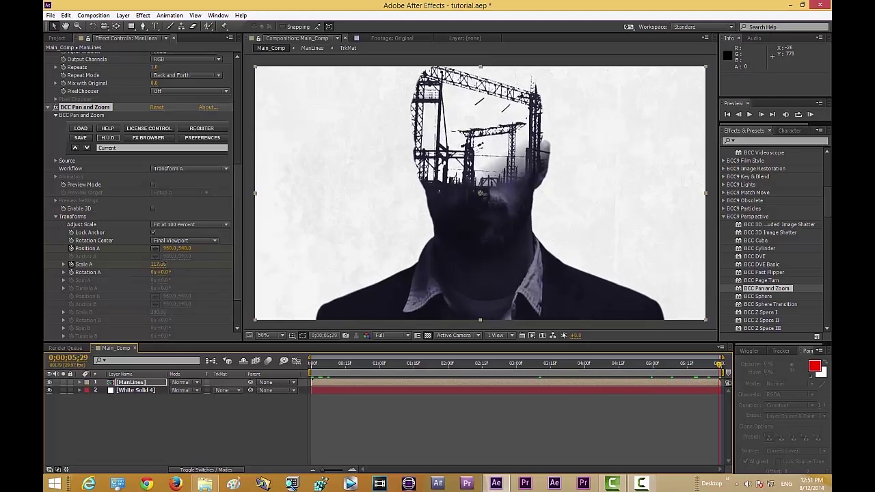
pyautogui.click(156, 265)
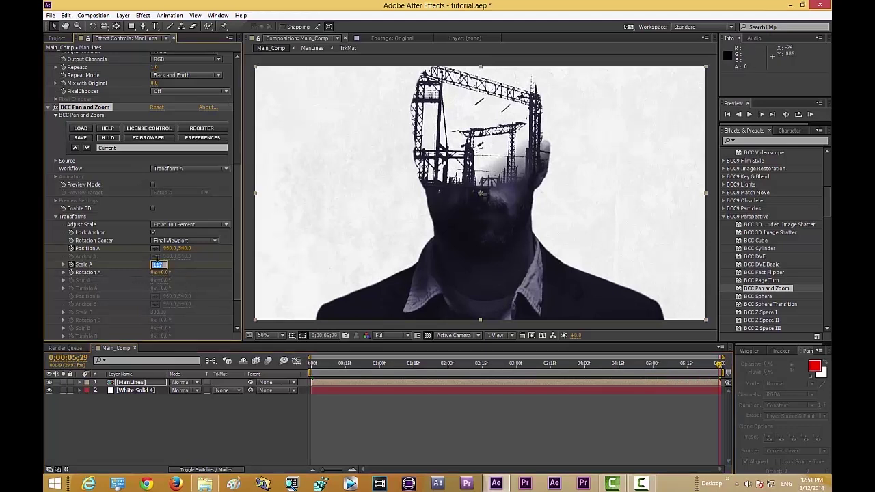
pyautogui.write('115')
pyautogui.press('Return')
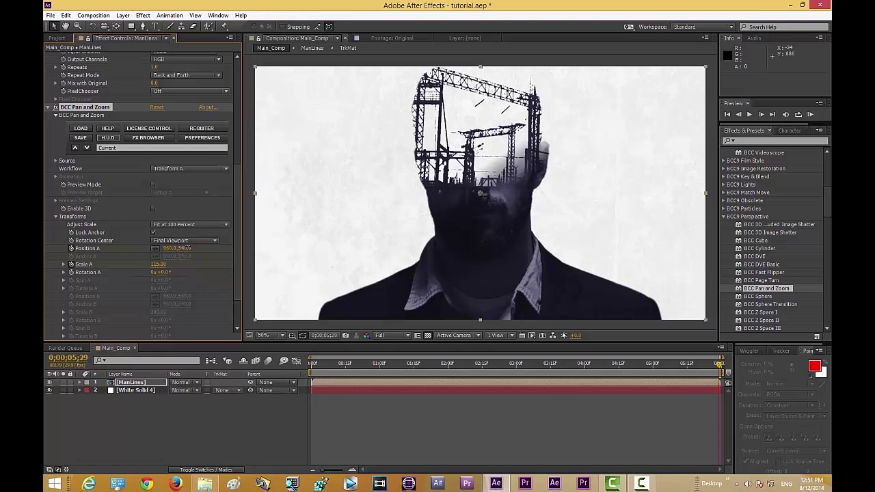
# - Lower the Pan and Zoom effect's Position A to about 960, 559 at the last frame and preview the move
pyautogui.moveTo(185, 248); pyautogui.dragTo(199, 240)
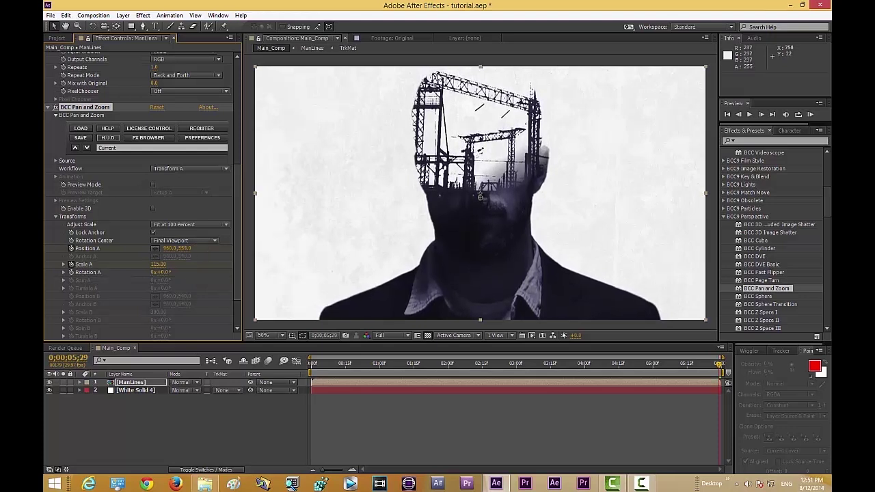
pyautogui.press('space')
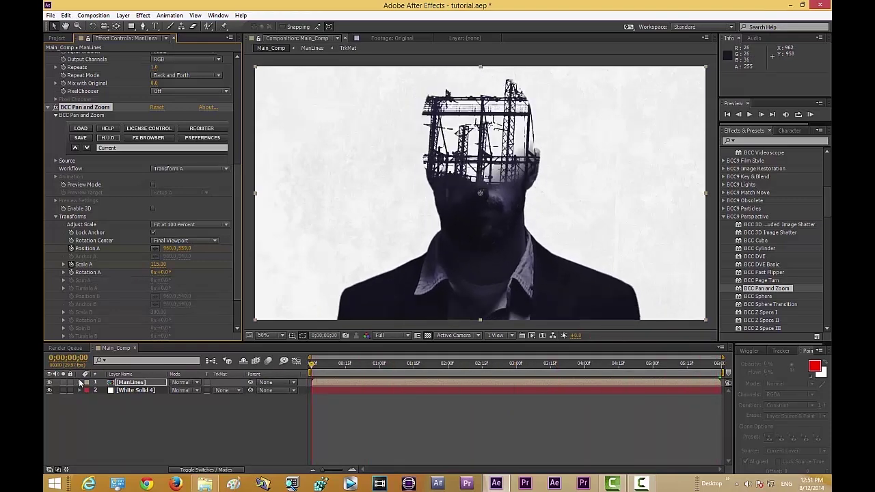
pyautogui.click(137, 442)
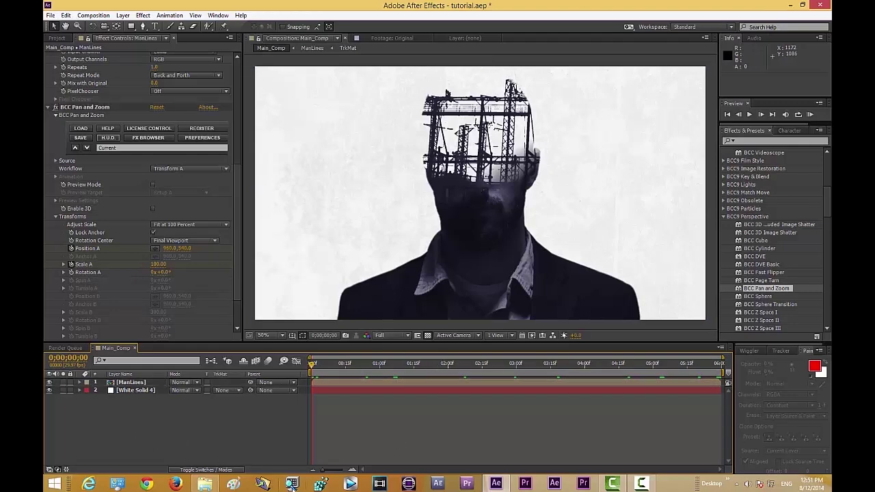
pyautogui.moveTo(330, 376); pyautogui.dragTo(131, 380)
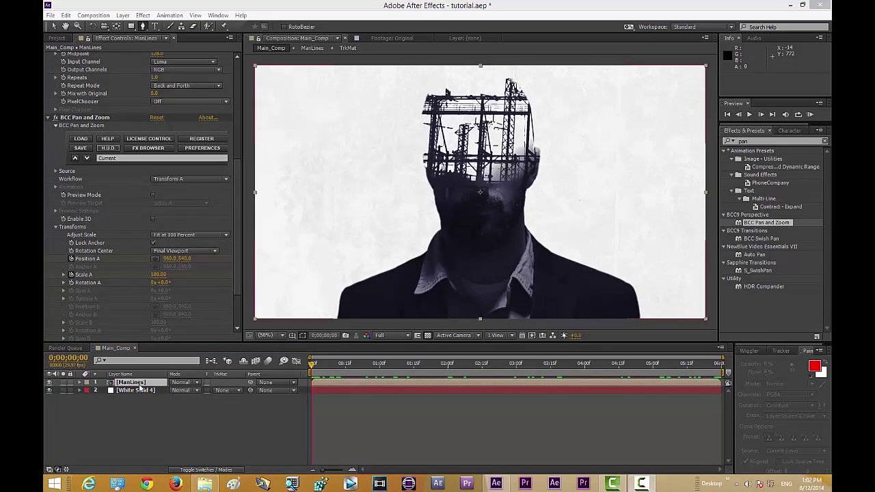
# - Examine the glow around the head and shoulders in the Original reference image, and reopen Main_Comp
pyautogui.click(137, 383)
pyautogui.click(57, 38)
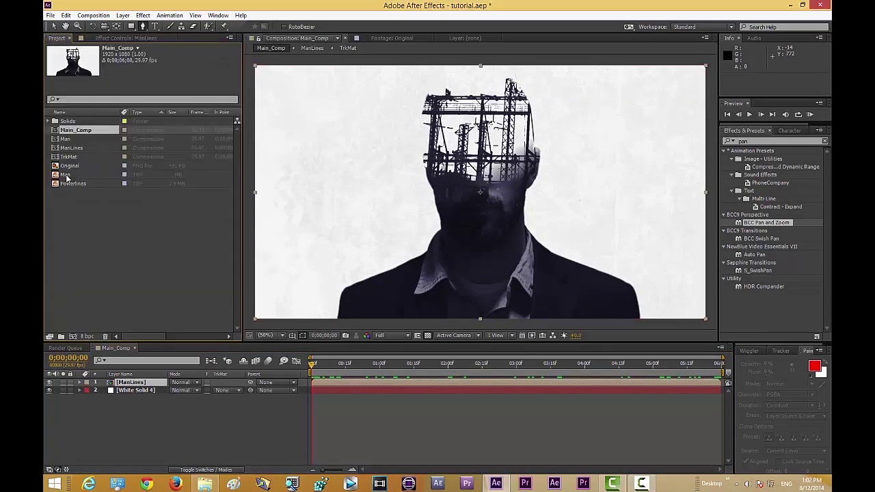
pyautogui.doubleClick(62, 166)
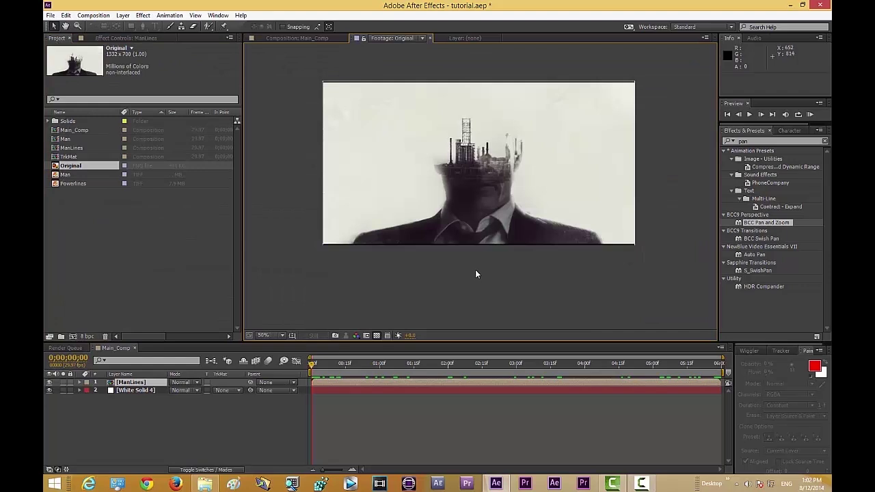
pyautogui.scroll(1, 477, 274)
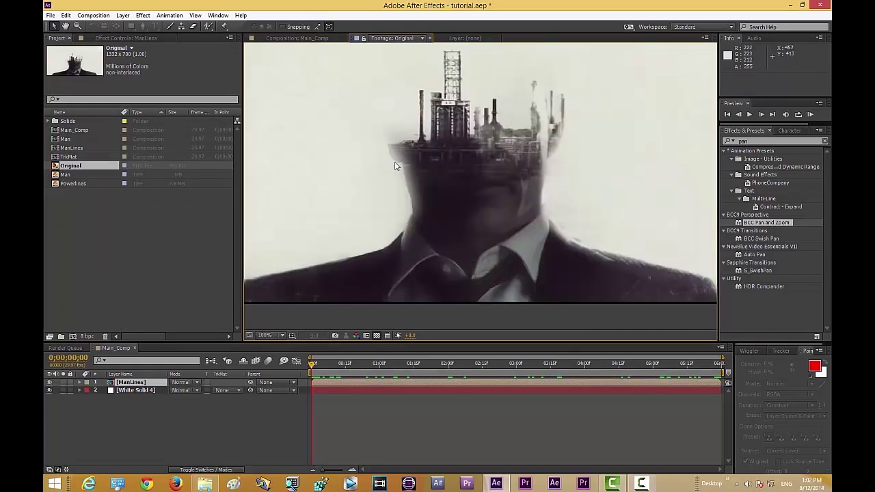
pyautogui.moveTo(346, 182); pyautogui.dragTo(387, 204)
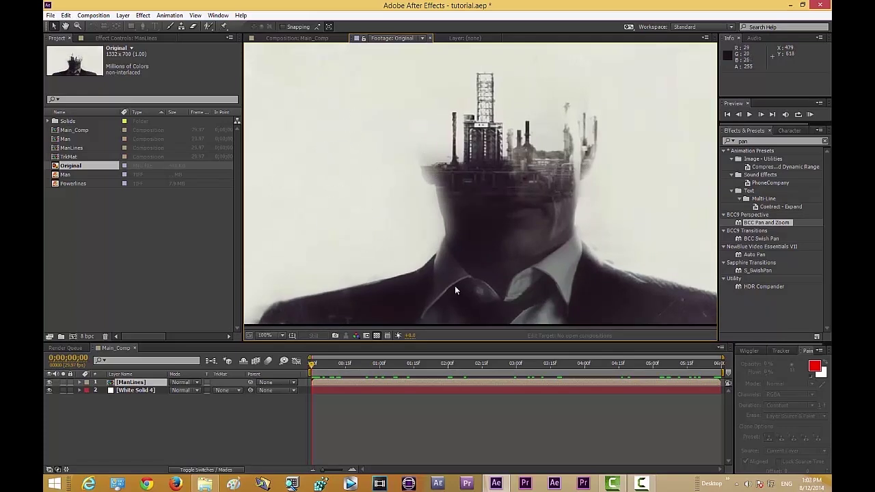
pyautogui.scroll(-2, 502, 212)
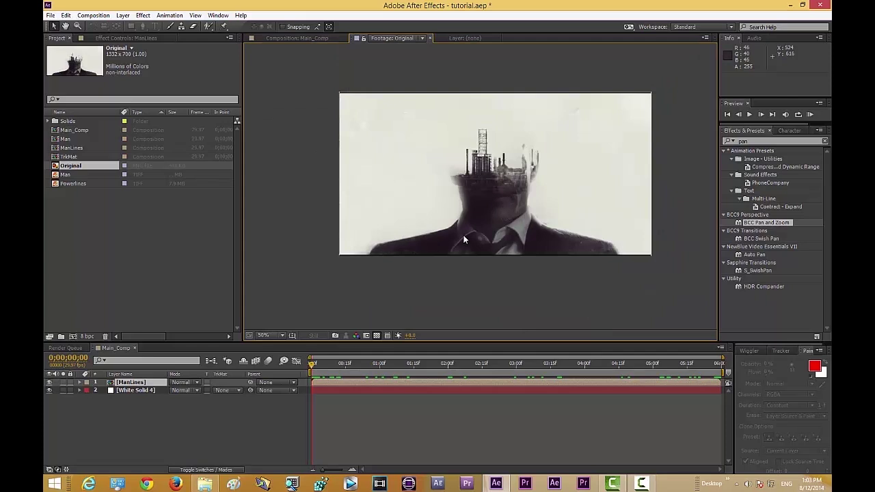
pyautogui.scroll(2, 463, 235)
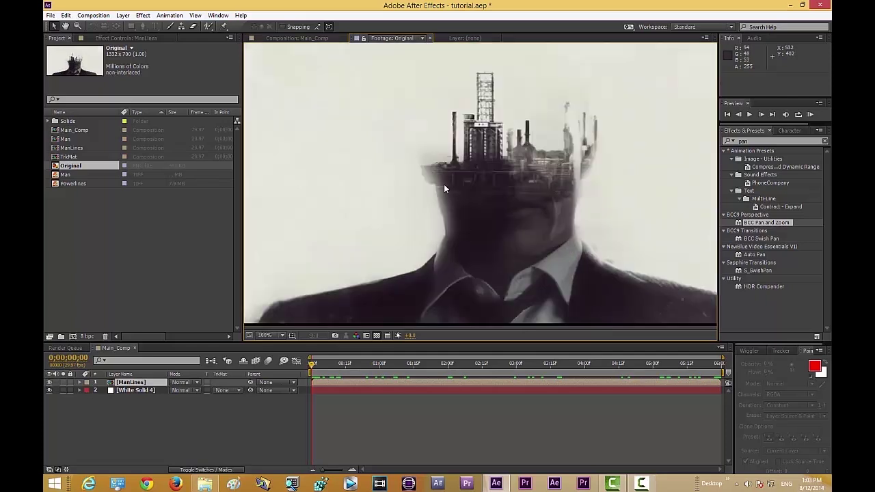
pyautogui.doubleClick(58, 130)
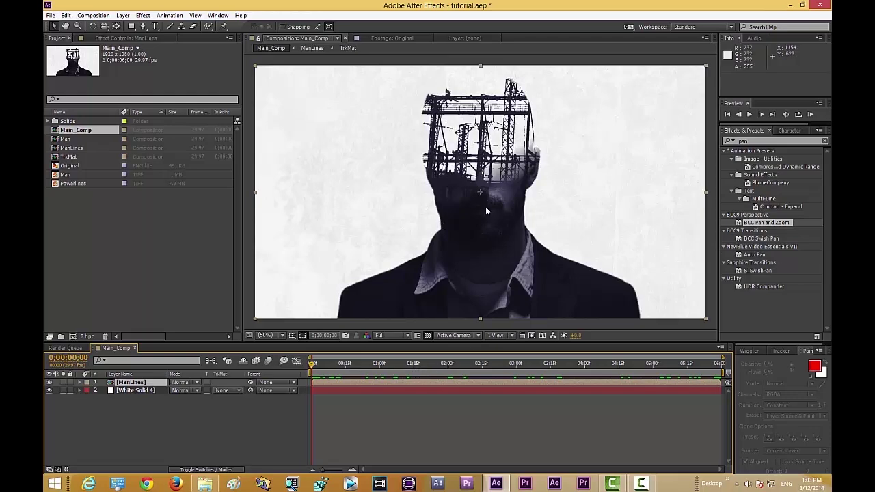
# - Add a new adjustment layer above ManLines in Main_Comp
pyautogui.click(249, 435)
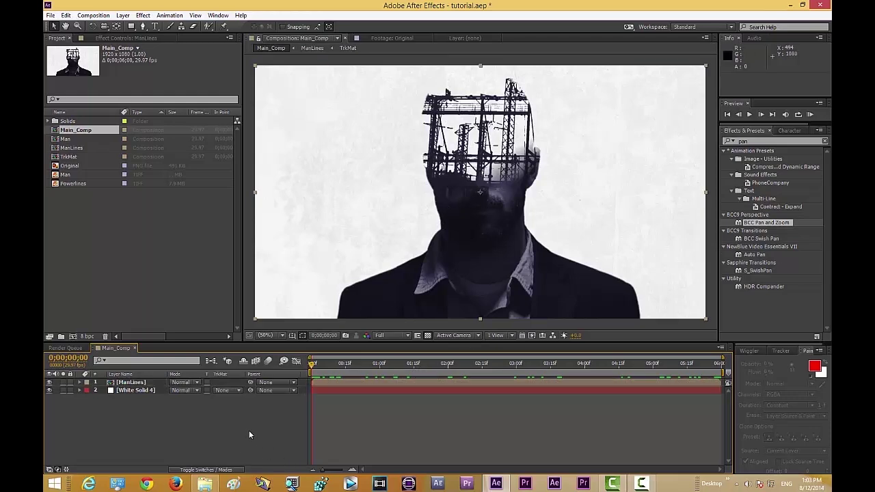
pyautogui.click(125, 16)
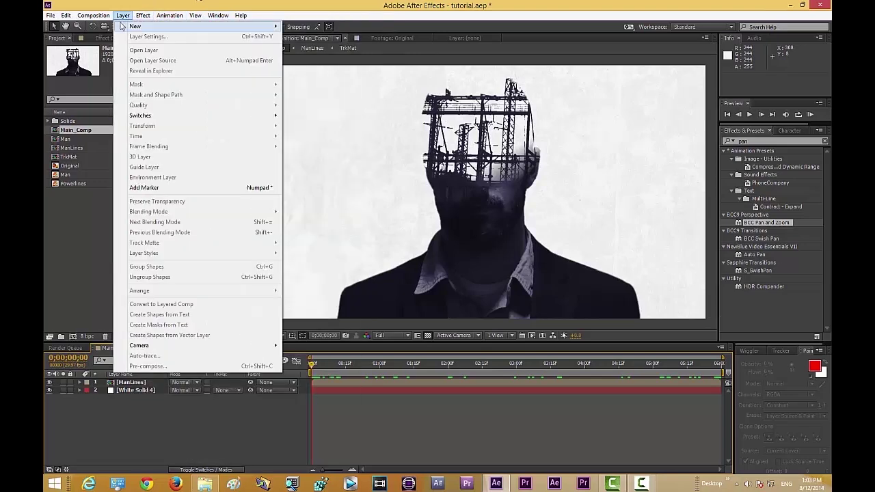
pyautogui.moveTo(137, 26)
pyautogui.click(329, 92)
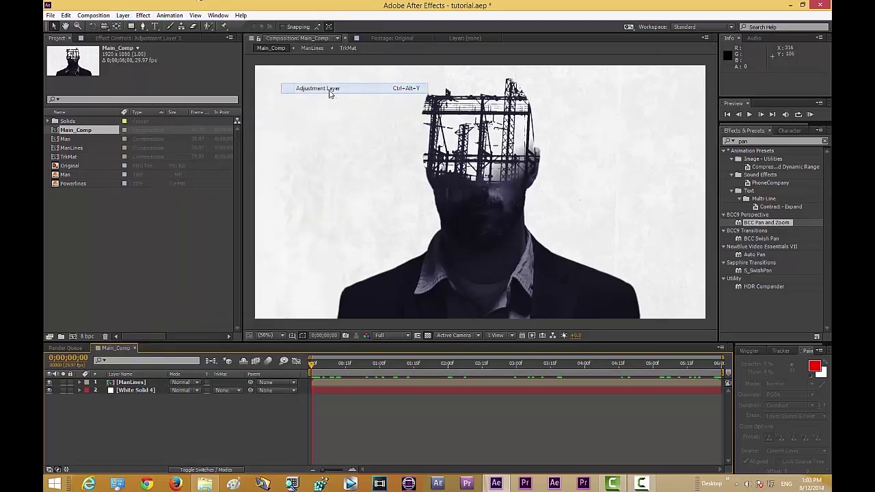
# - Apply the BCC Fast Film Glow effect from BCC9 Film Style to the adjustment layer and deselect the layer
pyautogui.click(826, 141)
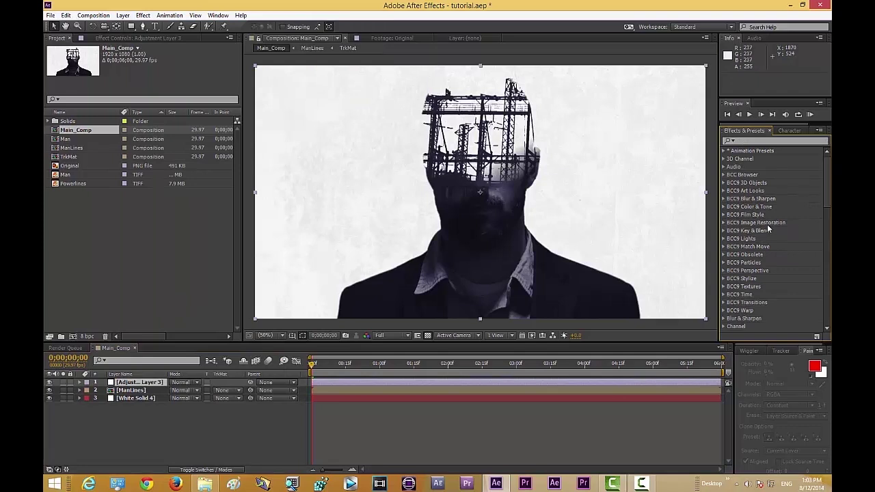
pyautogui.click(724, 214)
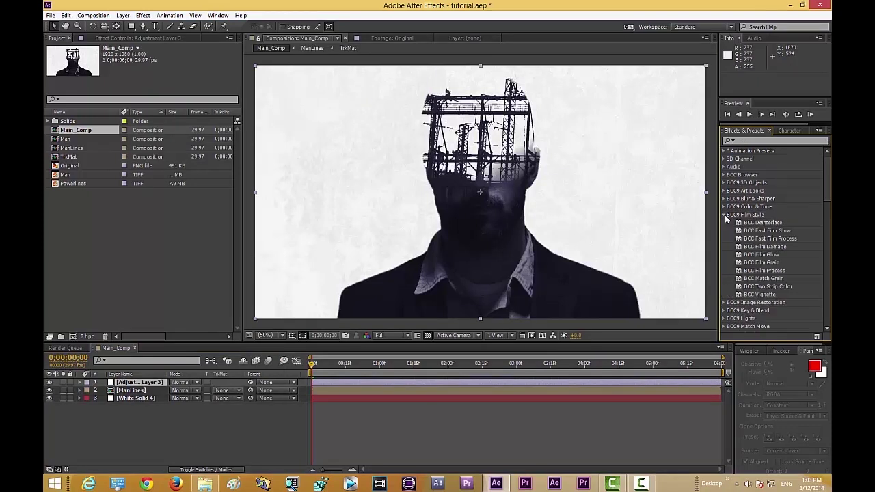
pyautogui.moveTo(769, 232); pyautogui.dragTo(162, 387)
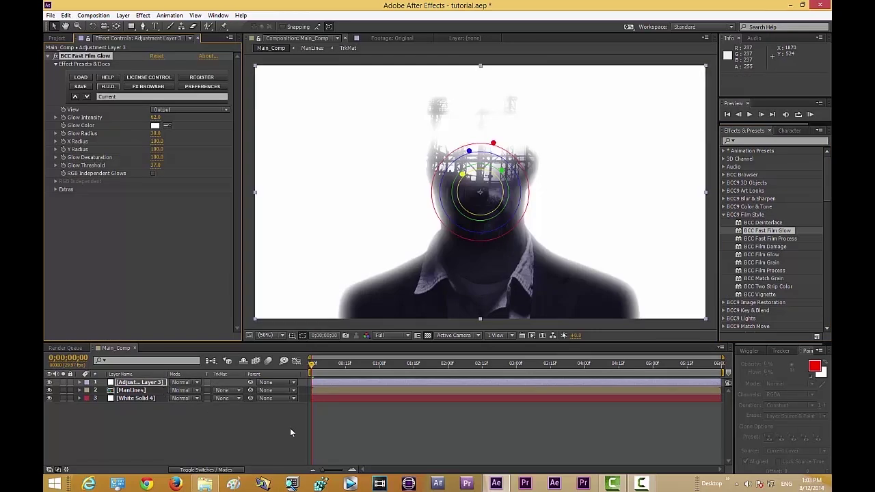
pyautogui.scroll(-1, 365, 236)
pyautogui.scroll(1, 365, 236)
pyautogui.click(255, 435)
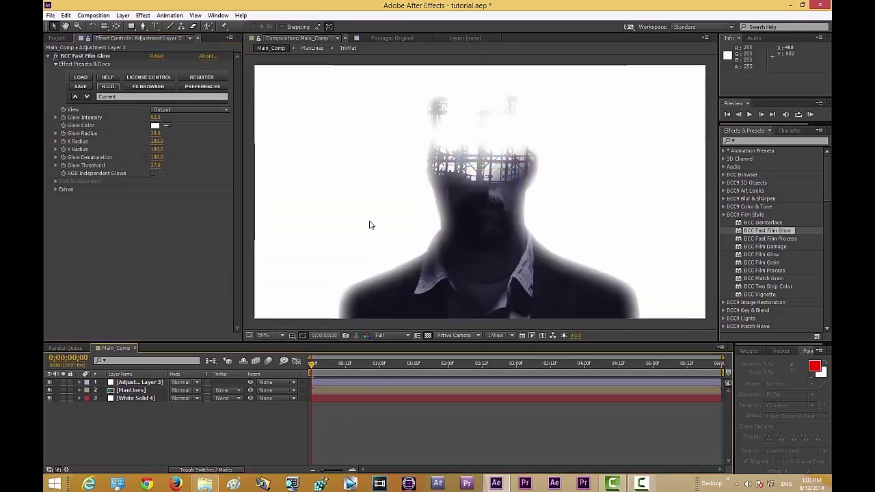
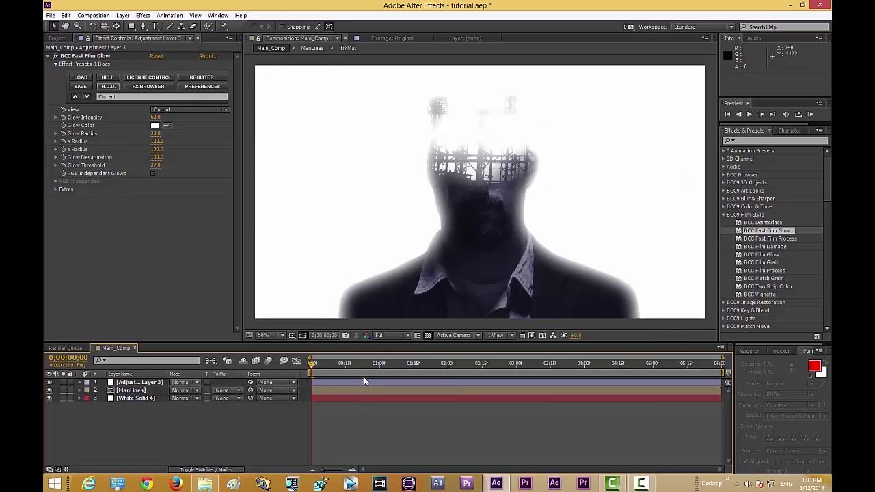
# - Draw a closed Pen mask on the adjustment layer around the man's neck, shoulders and torso, extending below the frame, and deselect the layer
pyautogui.click(158, 384)
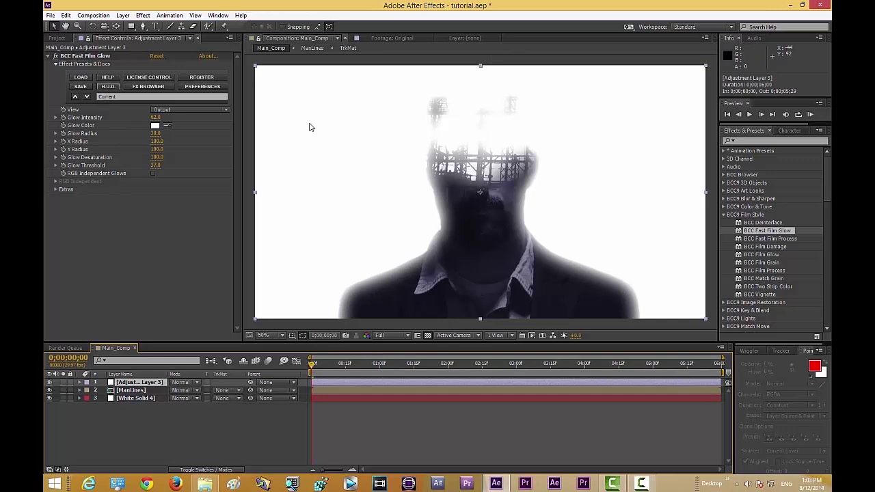
pyautogui.click(143, 26)
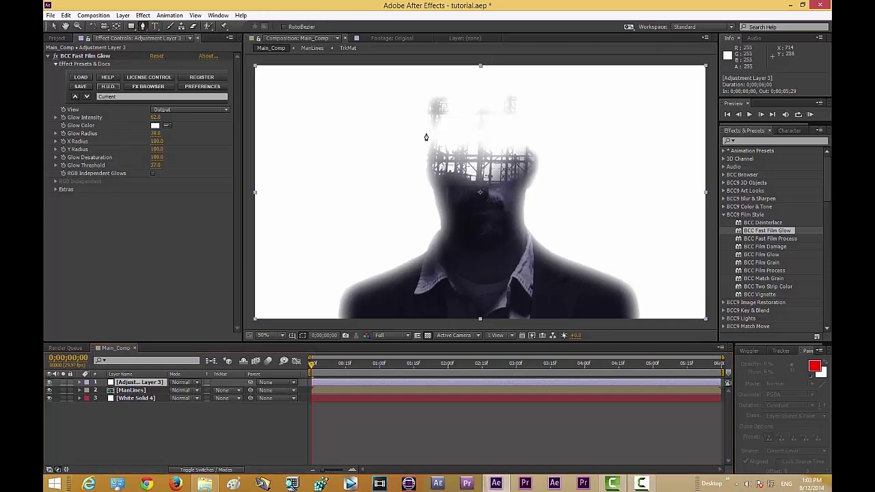
pyautogui.click(425, 213)
pyautogui.click(540, 212)
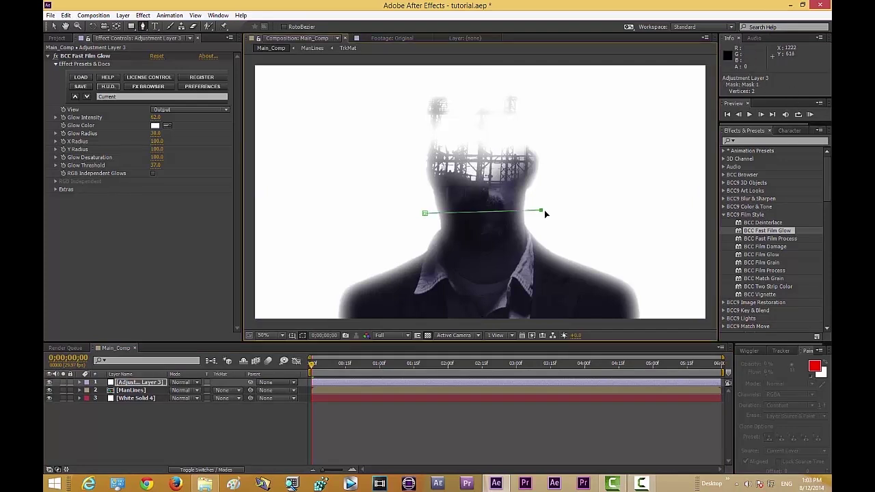
pyautogui.click(568, 234)
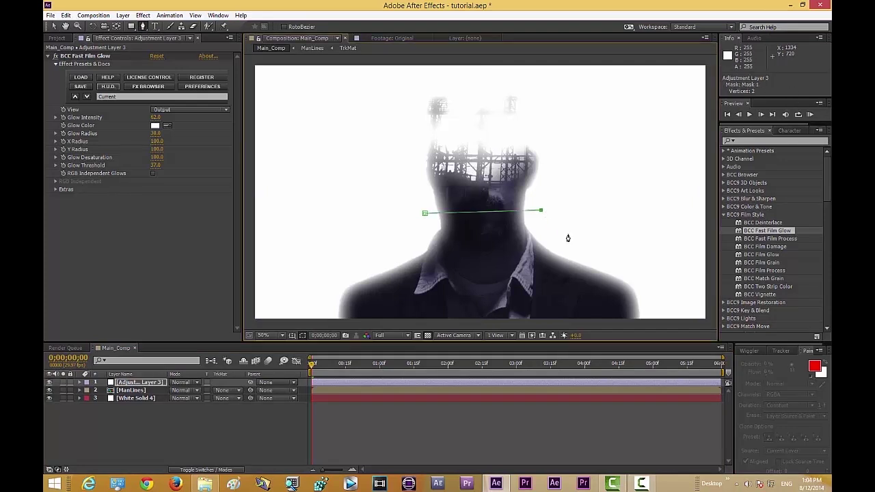
pyautogui.click(643, 266)
pyautogui.press(',')
pyautogui.press(',')
pyautogui.click(571, 266)
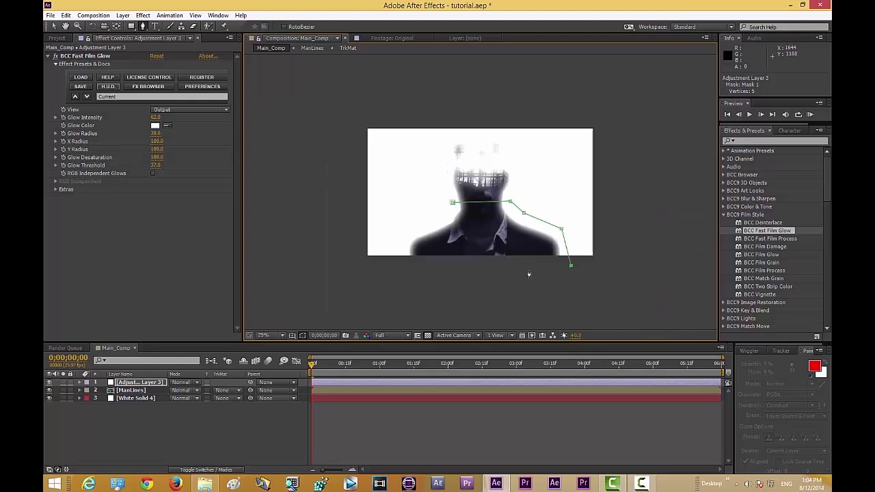
pyautogui.click(483, 272)
pyautogui.click(397, 263)
pyautogui.click(433, 224)
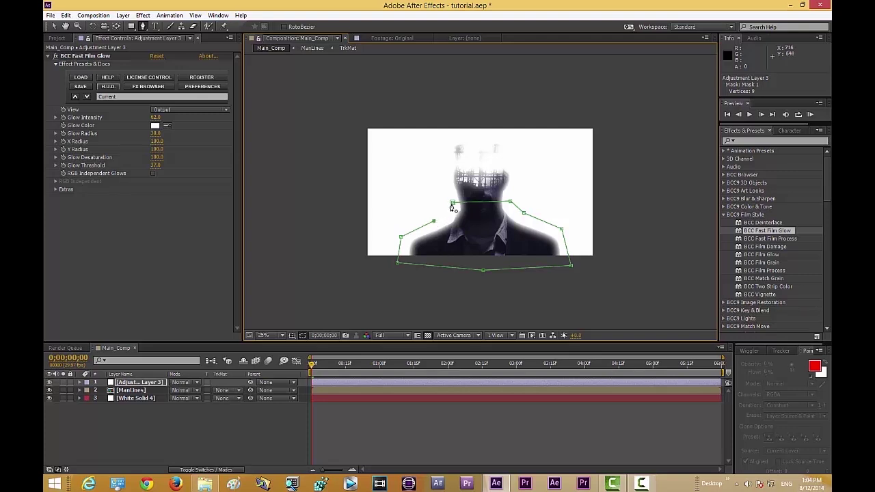
pyautogui.press('.')
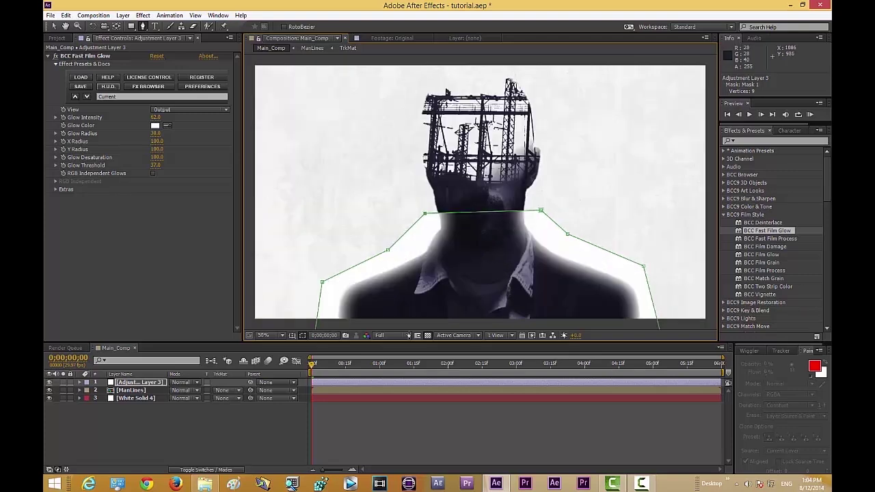
pyautogui.click(192, 434)
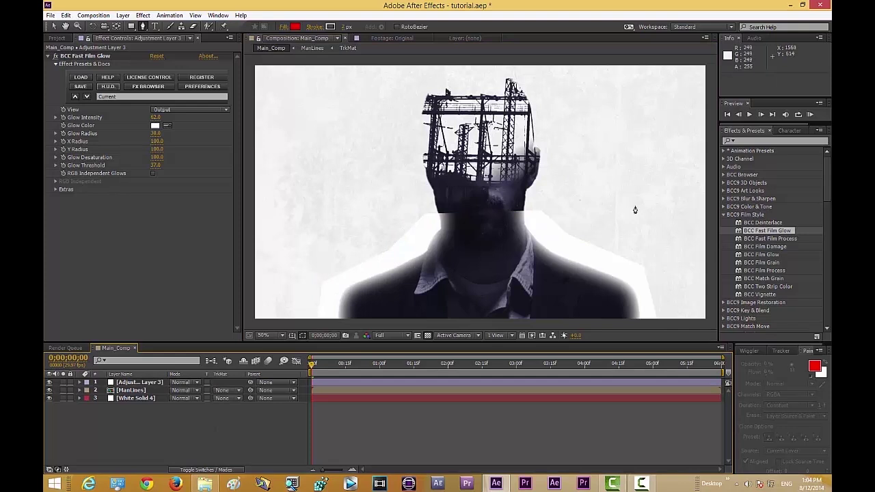
# - Switch to the Selection tool and rename the adjustment layer to Glow
pyautogui.press('v')
pyautogui.click(480, 192)
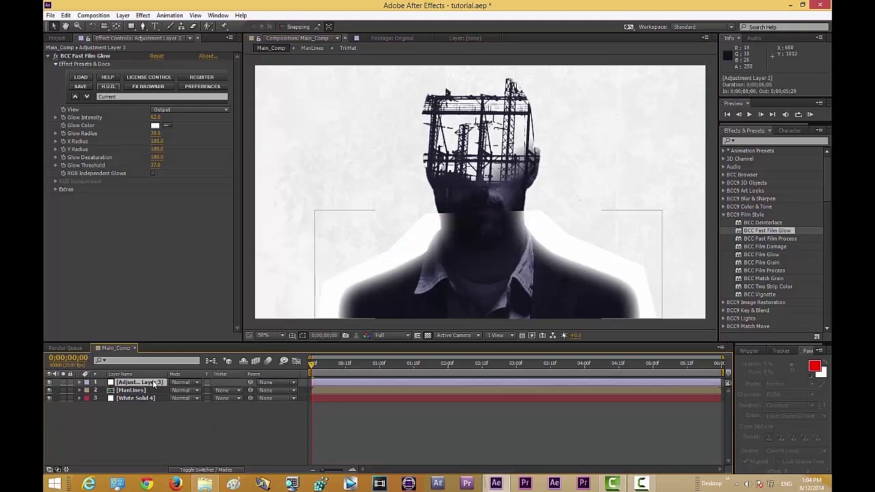
pyautogui.press('Return')
pyautogui.write('Glow')
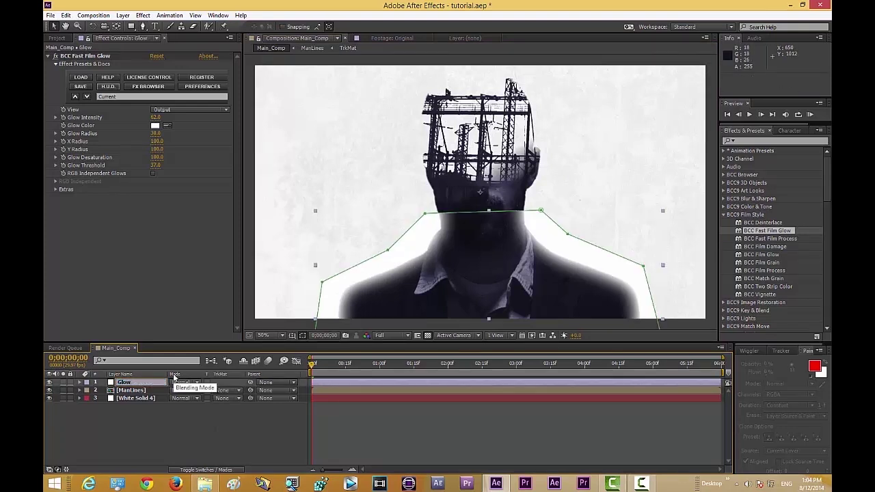
pyautogui.press('Return')
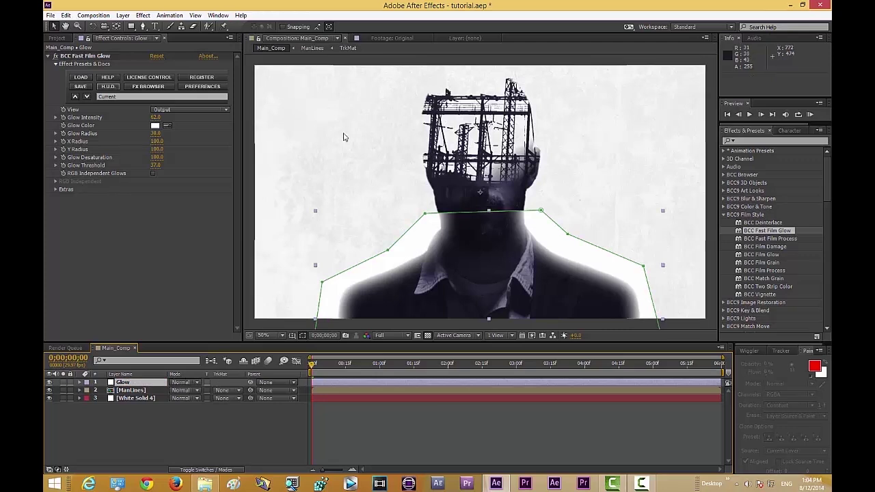
# - Set the Mask Feather of Mask 1 on the Glow layer to 227 pixels and deselect the layer
pyautogui.press('f')
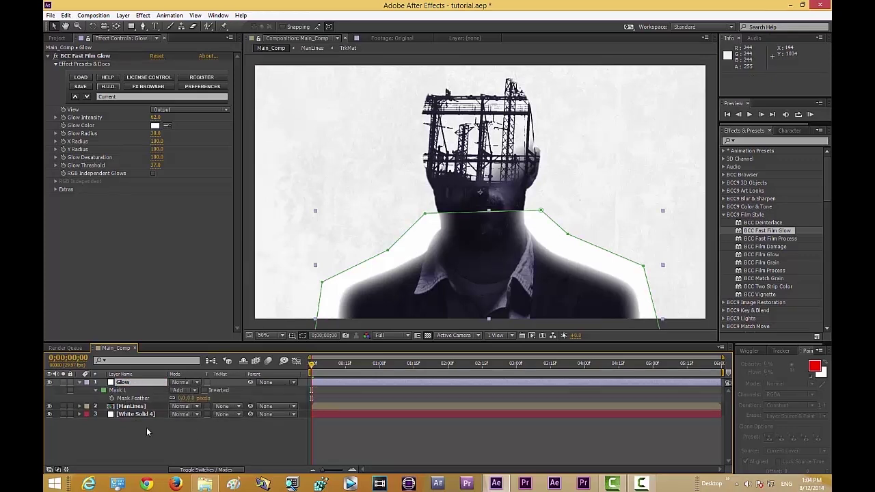
pyautogui.moveTo(184, 398); pyautogui.dragTo(251, 383)
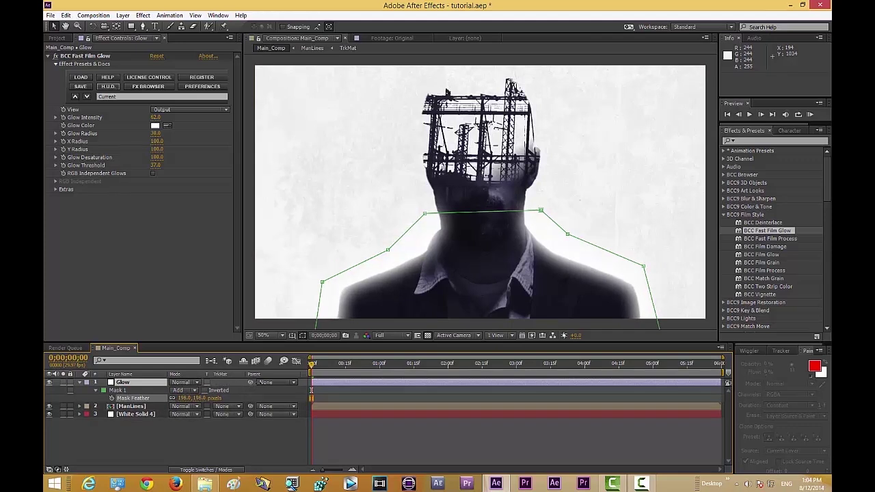
pyautogui.click(235, 438)
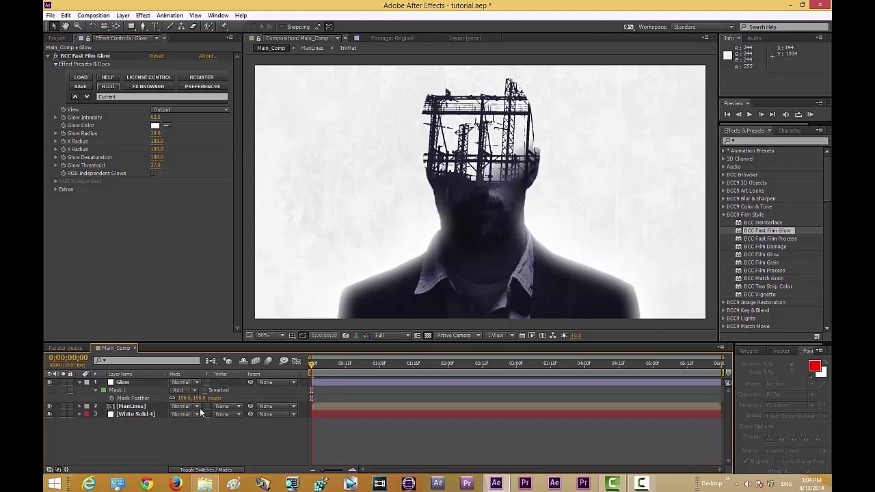
pyautogui.moveTo(183, 398); pyautogui.dragTo(187, 397)
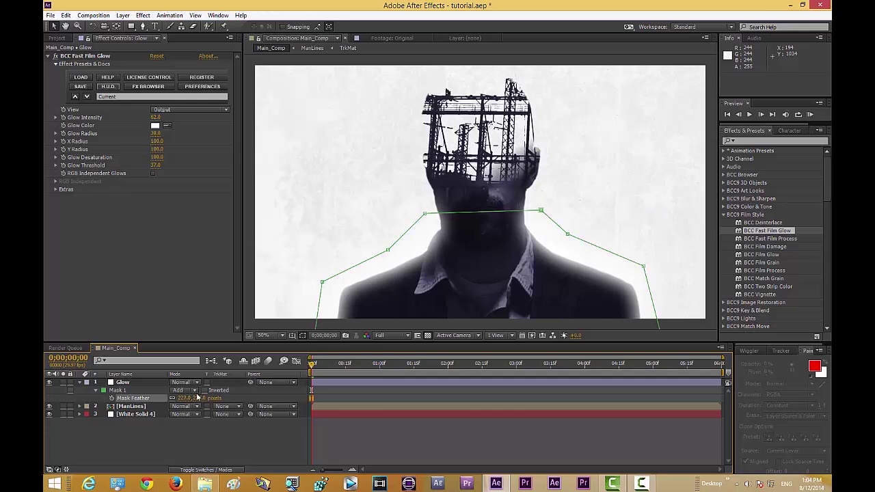
pyautogui.click(178, 443)
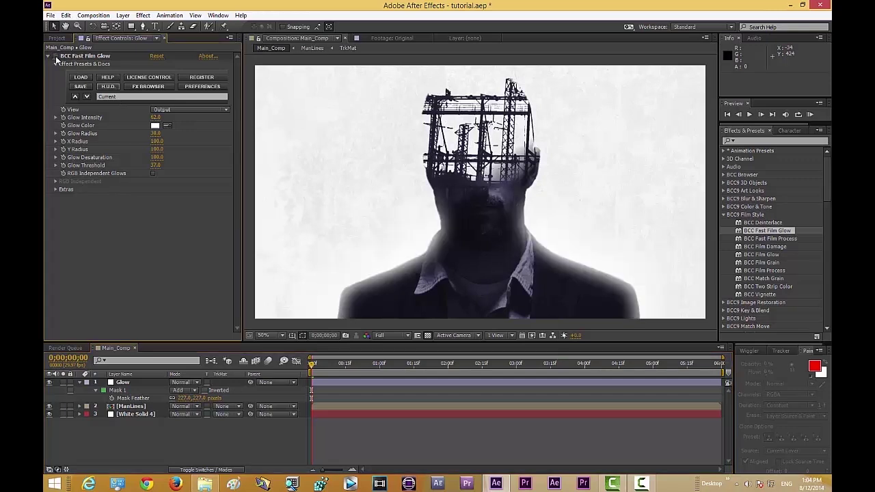
# - Raise the upper edge of Mask 1 on the Glow layer from the man's neck to the lower part of his face
pyautogui.click(117, 390)
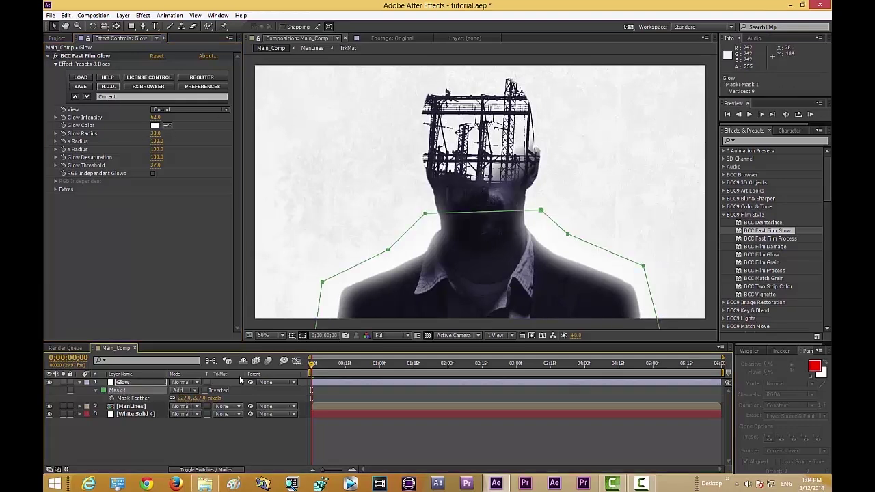
pyautogui.press('.')
pyautogui.press('.')
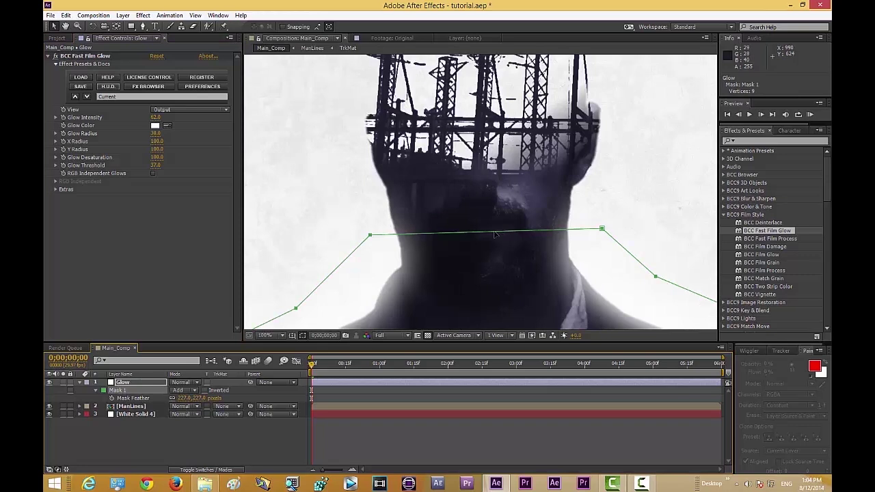
pyautogui.moveTo(490, 234); pyautogui.dragTo(490, 228)
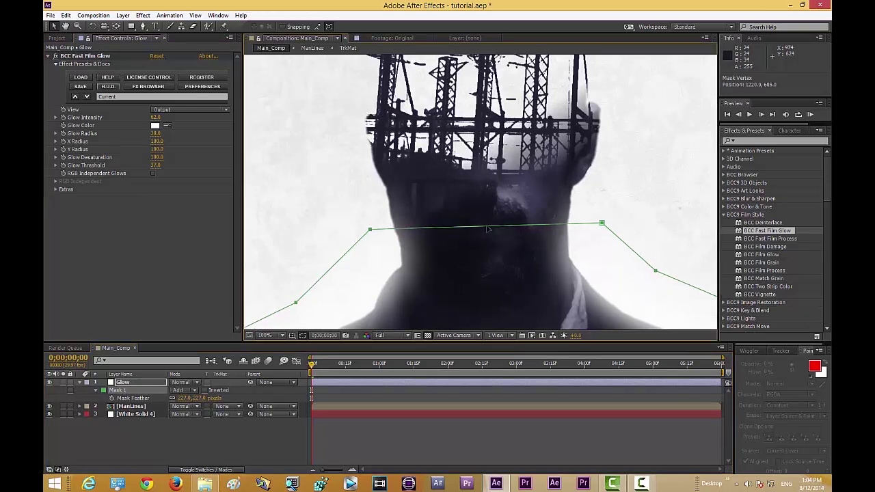
pyautogui.hotkey('ctrl', 'z')
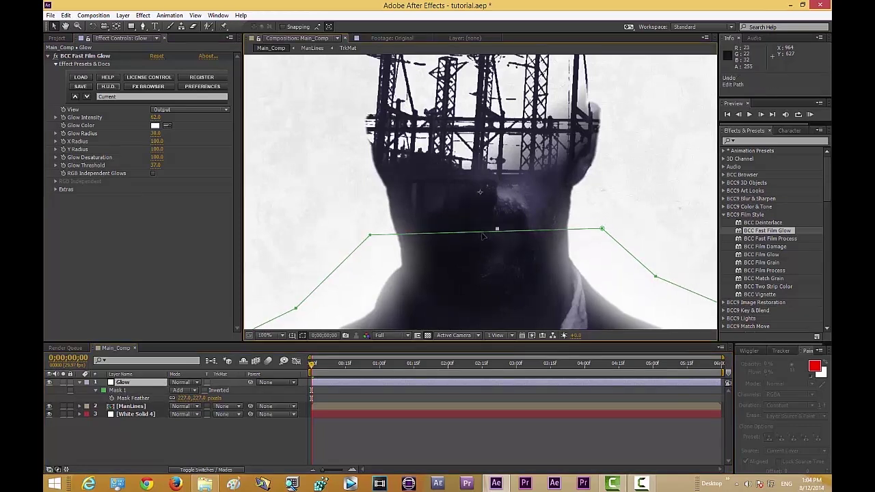
pyautogui.click(484, 235)
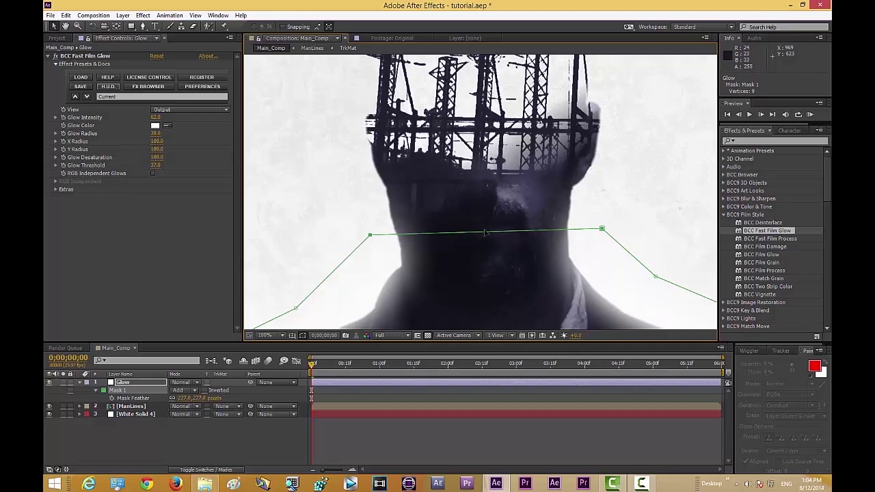
pyautogui.moveTo(485, 233); pyautogui.dragTo(488, 200)
pyautogui.scroll(-2, 407, 242)
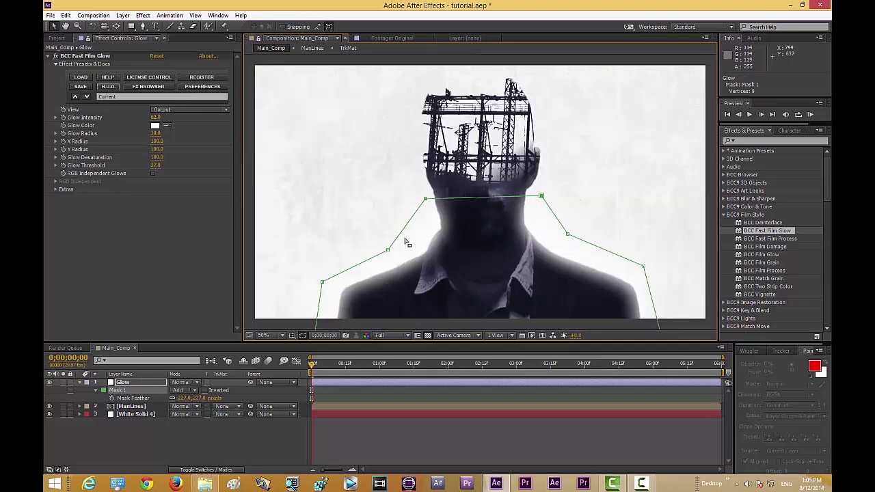
# - View the Original reference image, then return to Main_Comp and examine the glow with the mask deselected
pyautogui.click(53, 38)
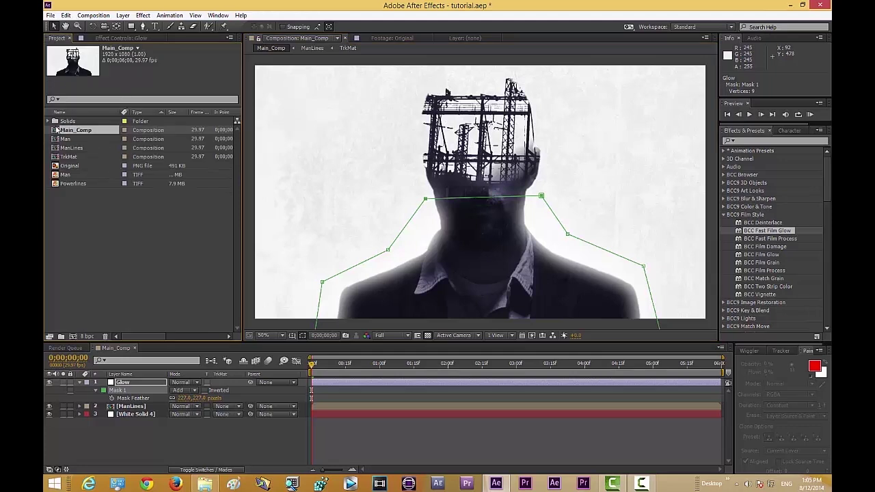
pyautogui.doubleClick(56, 167)
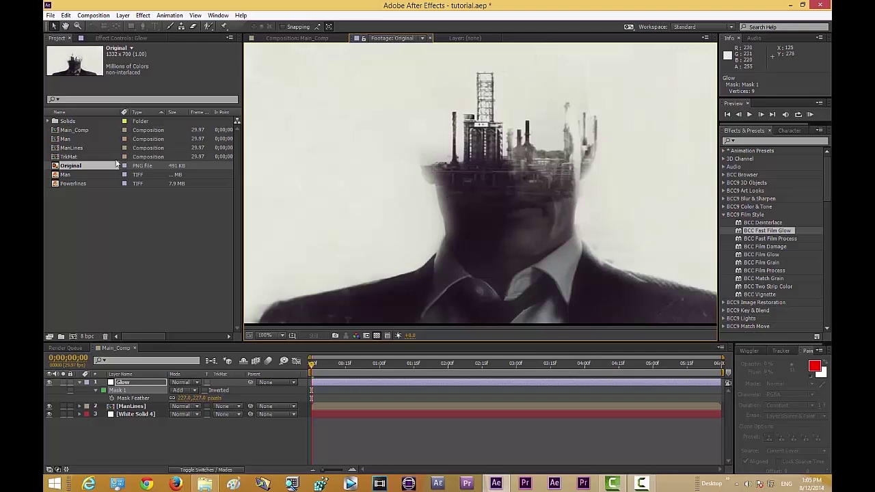
pyautogui.doubleClick(54, 132)
pyautogui.scroll(-2, 358, 287)
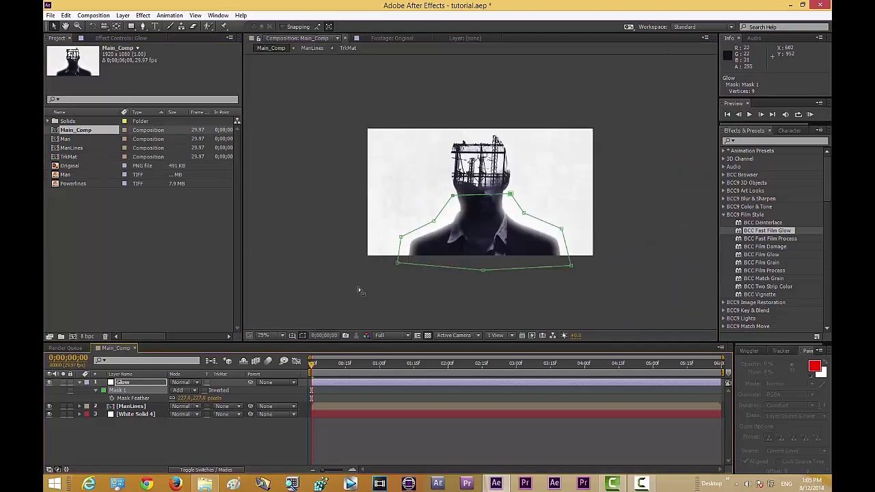
pyautogui.click(341, 290)
pyautogui.scroll(2, 341, 288)
pyautogui.scroll(-1, 341, 288)
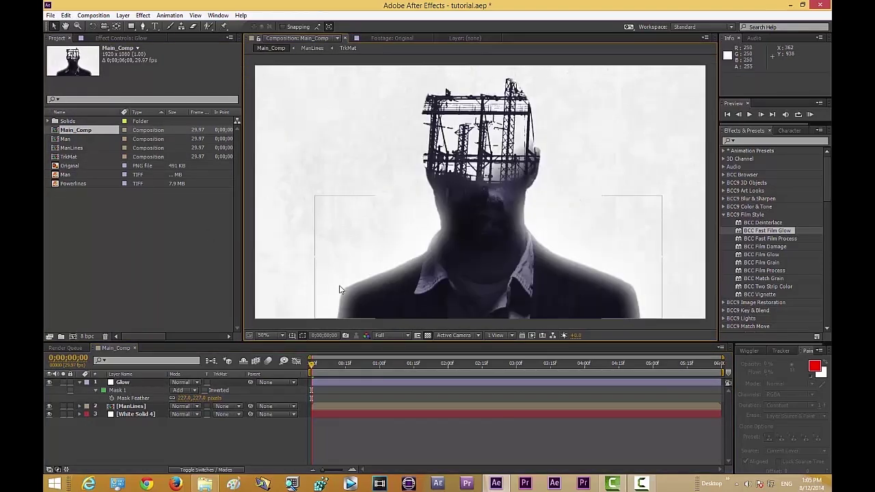
# - Set the Glow Threshold of BCC Fast Film Glow on the Glow layer to 46 and deselect the layer
pyautogui.click(125, 389)
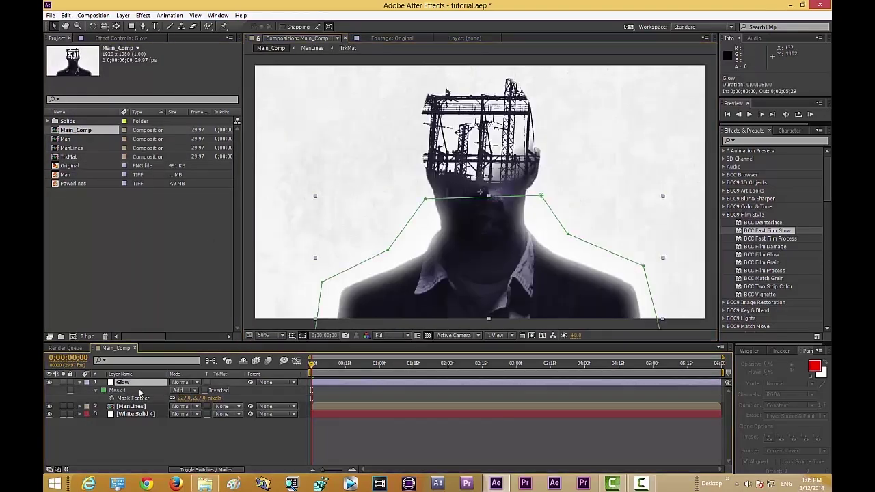
pyautogui.click(120, 39)
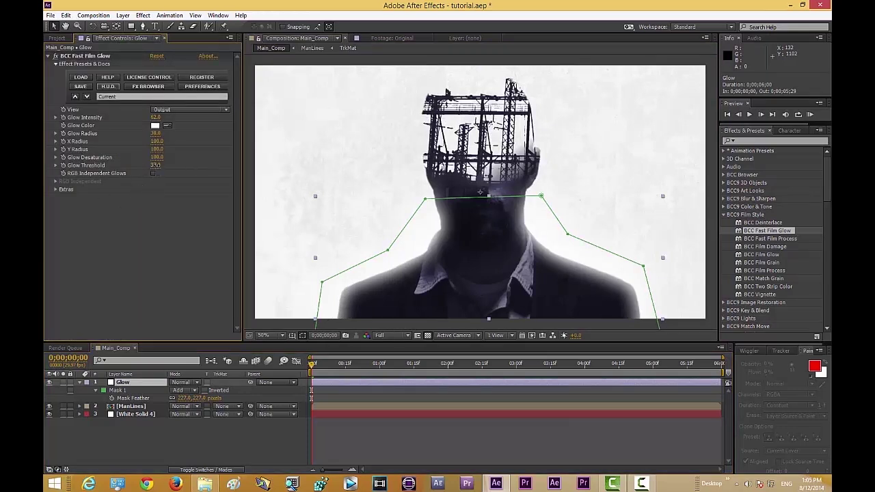
pyautogui.click(85, 55)
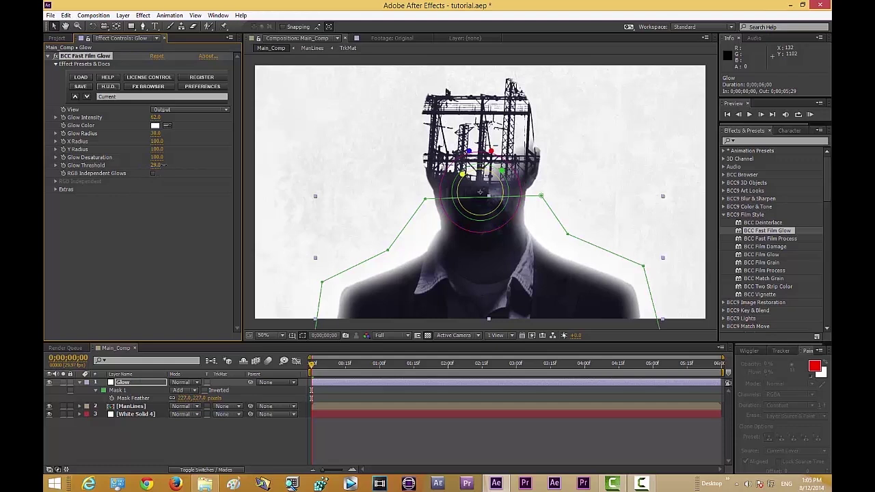
pyautogui.moveTo(157, 165); pyautogui.dragTo(173, 164)
pyautogui.click(160, 233)
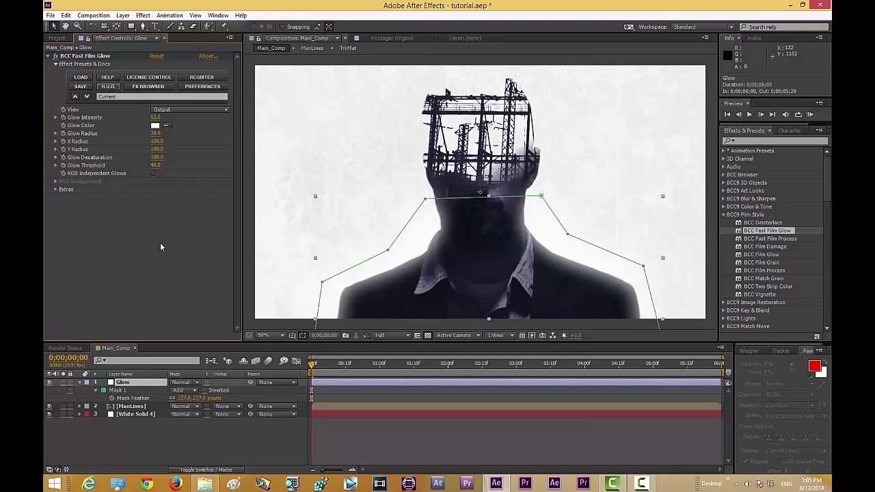
pyautogui.click(199, 427)
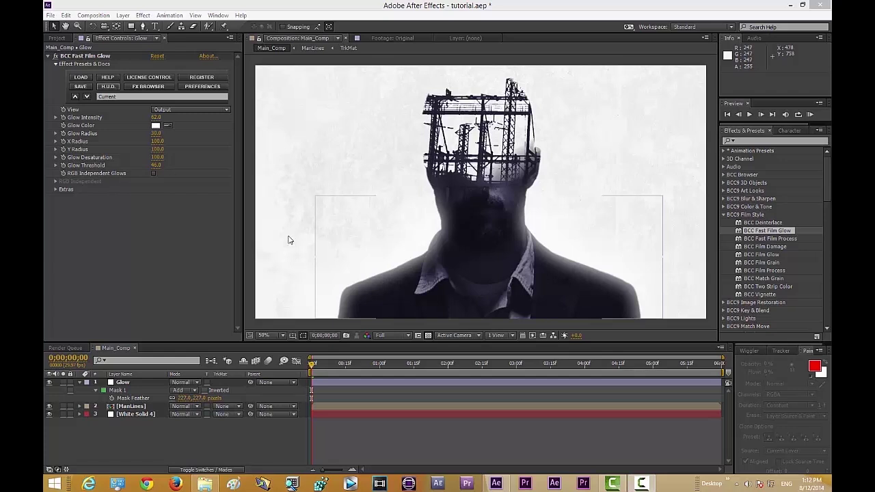
# - Examine the texture, edges and overall look of the Original reference image, then return to Main_Comp
pyautogui.click(57, 38)
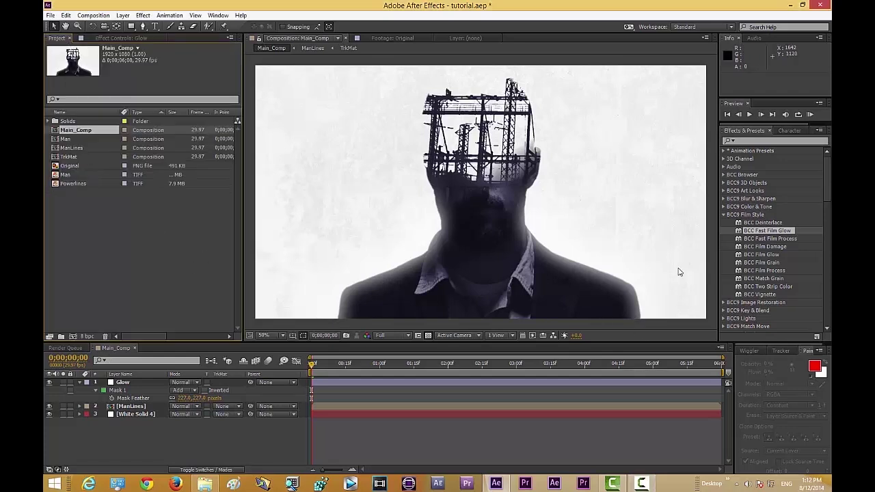
pyautogui.doubleClick(55, 166)
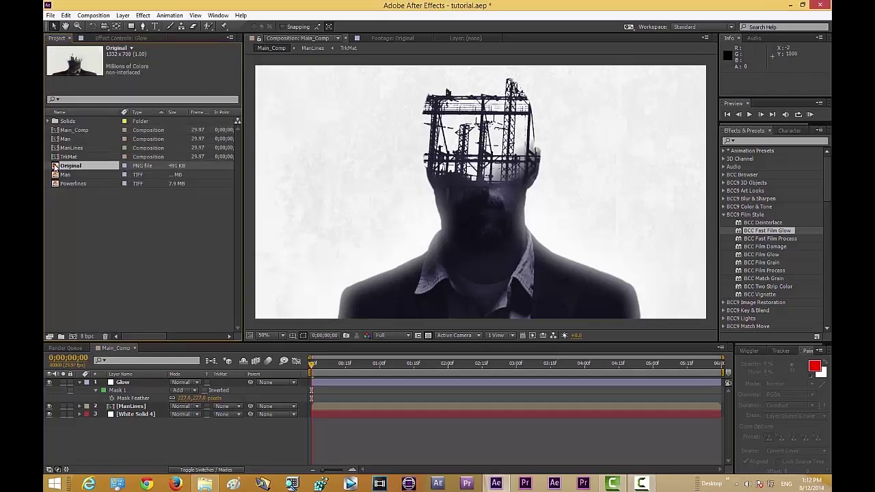
pyautogui.scroll(2, 557, 168)
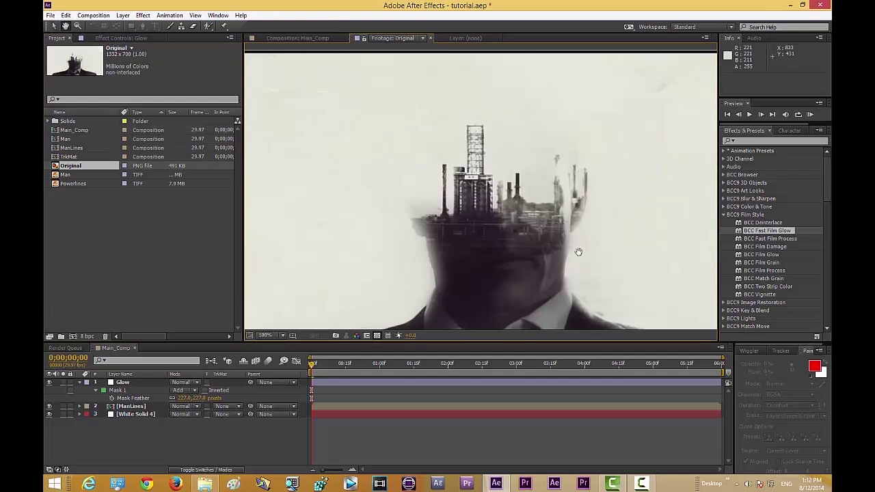
pyautogui.scroll(-4, 571, 245)
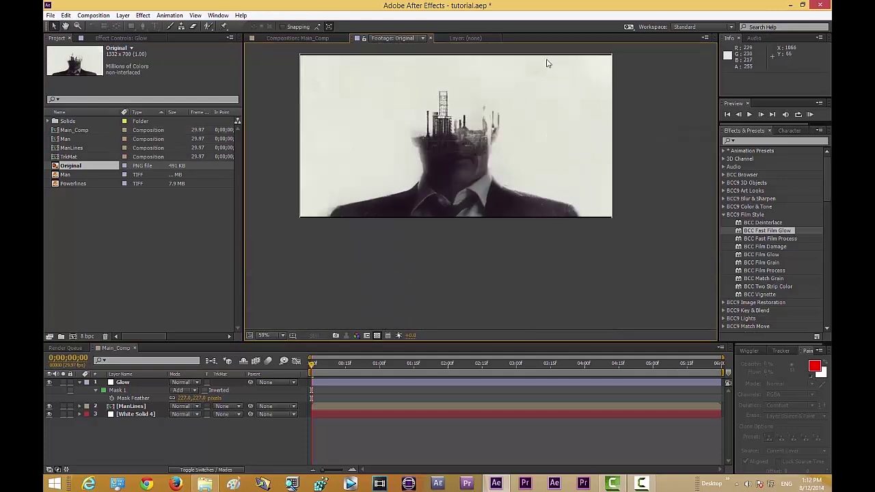
pyautogui.scroll(2, 369, 171)
pyautogui.moveTo(301, 234); pyautogui.dragTo(346, 241)
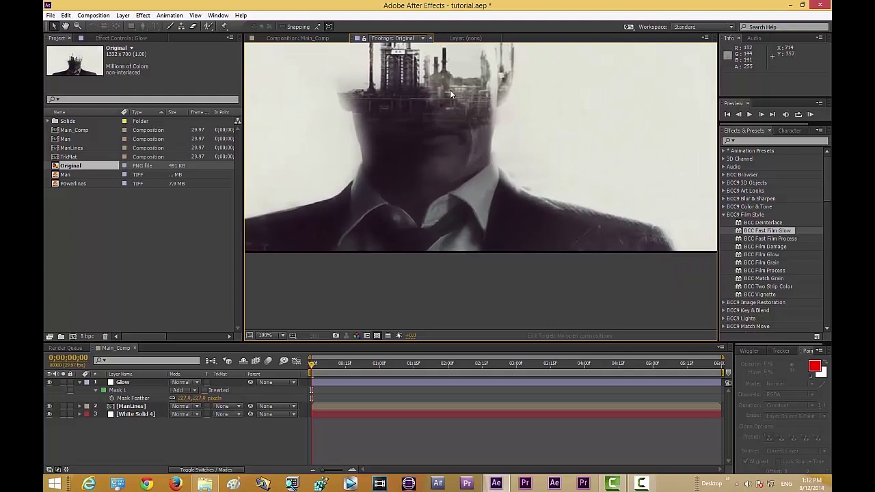
pyautogui.scroll(-2, 454, 178)
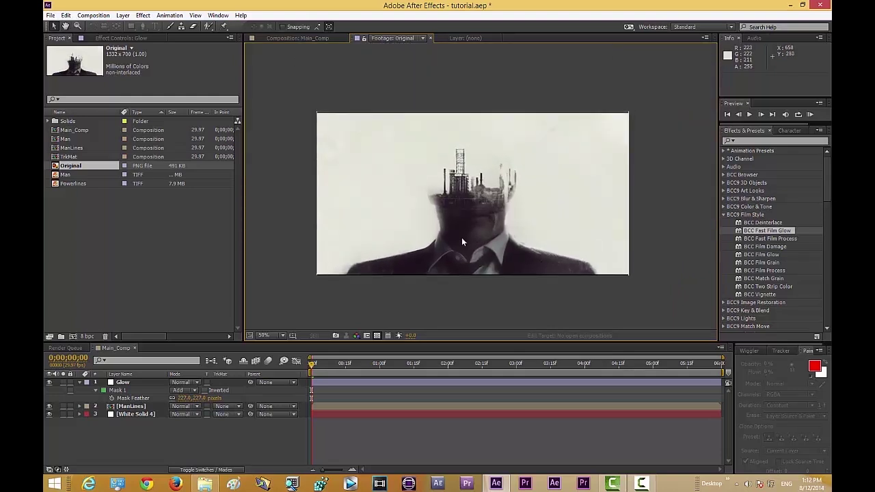
pyautogui.moveTo(482, 243); pyautogui.dragTo(510, 270)
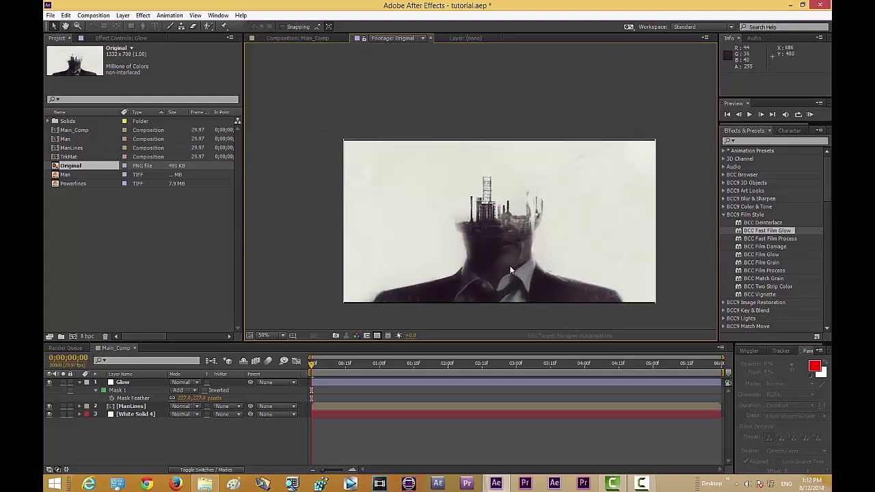
pyautogui.doubleClick(55, 132)
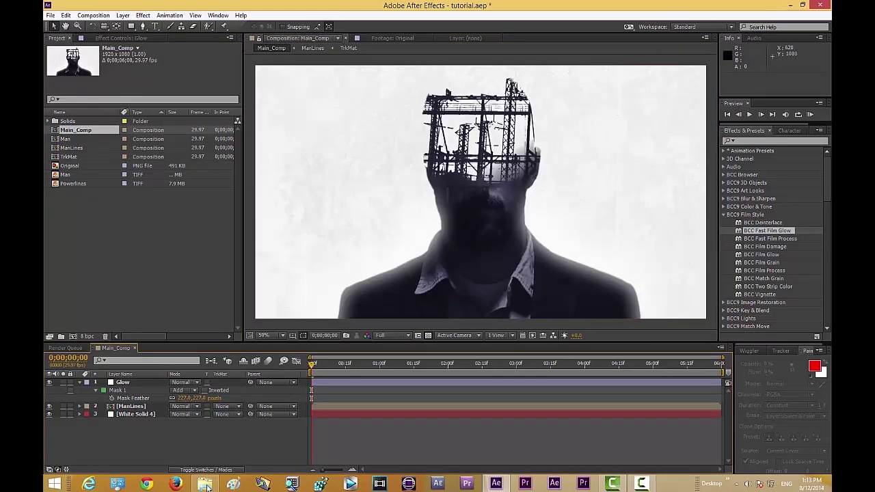
# - Add a new adjustment layer above the Glow layer in Main_Comp
pyautogui.click(123, 15)
pyautogui.moveTo(137, 33)
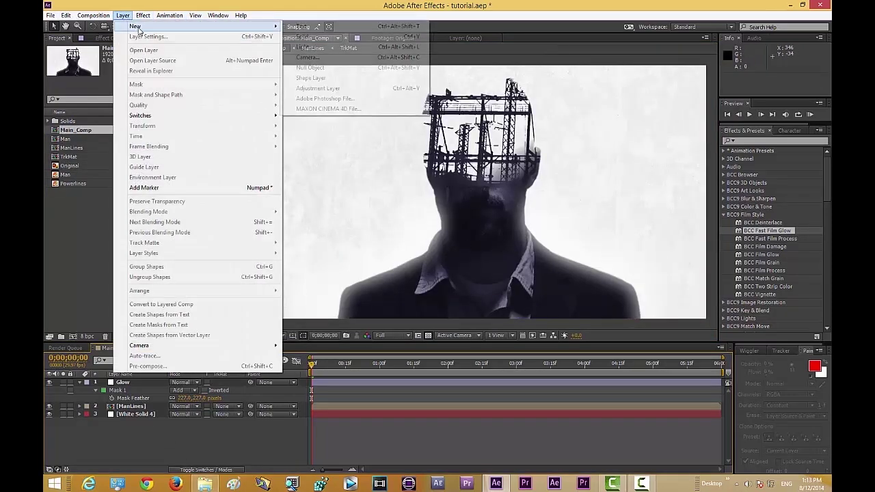
pyautogui.click(326, 89)
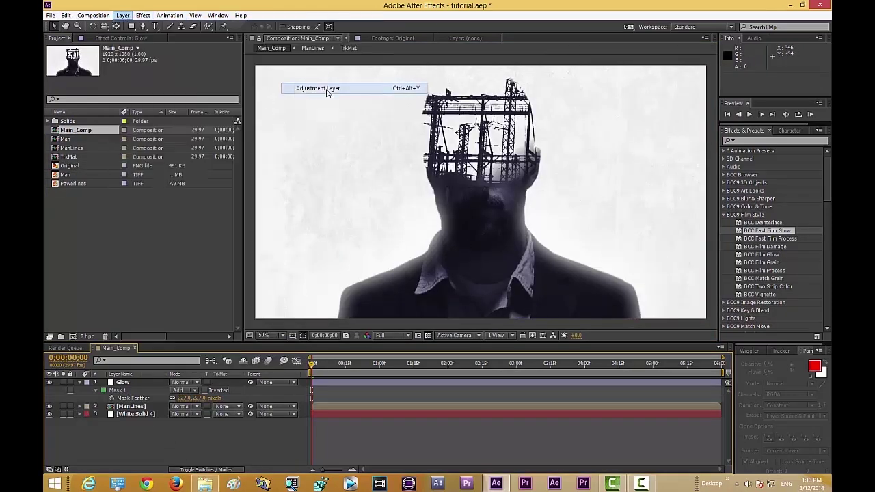
# - Apply the BCC Grunge effect from BCC9 Stylize to the new adjustment layer
pyautogui.click(827, 196)
pyautogui.scroll(-4, 827, 195)
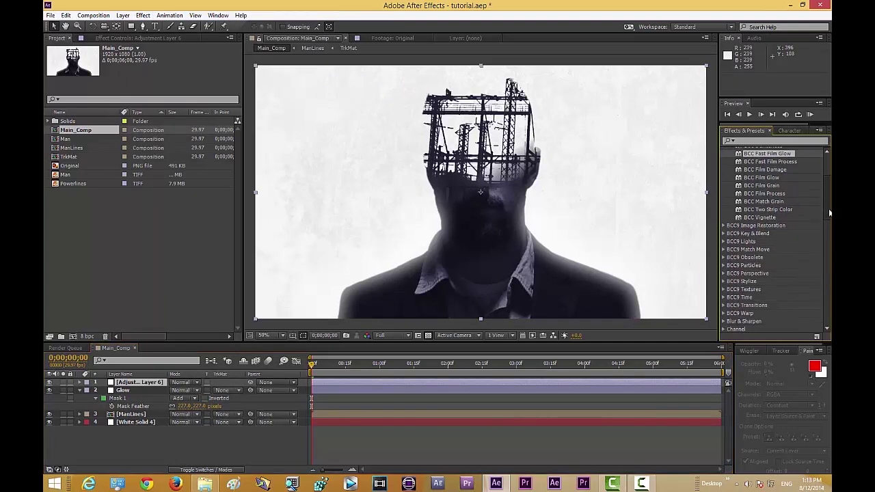
pyautogui.scroll(4, 830, 189)
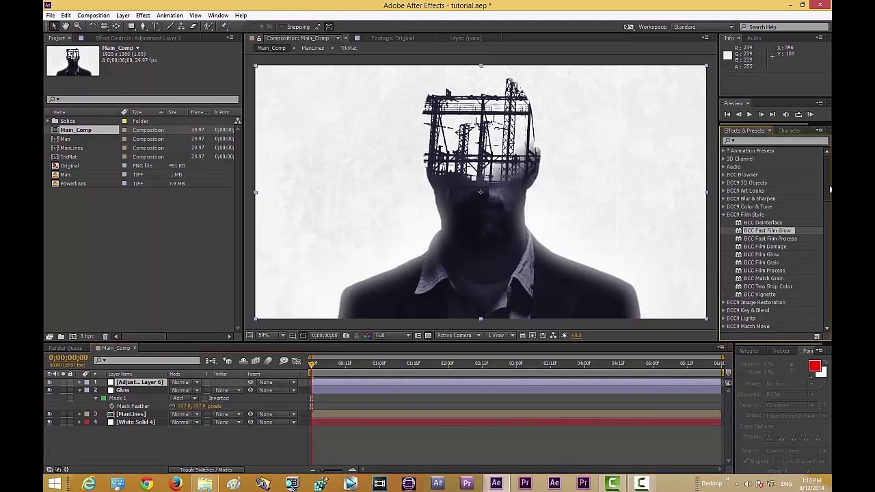
pyautogui.click(724, 215)
pyautogui.click(724, 279)
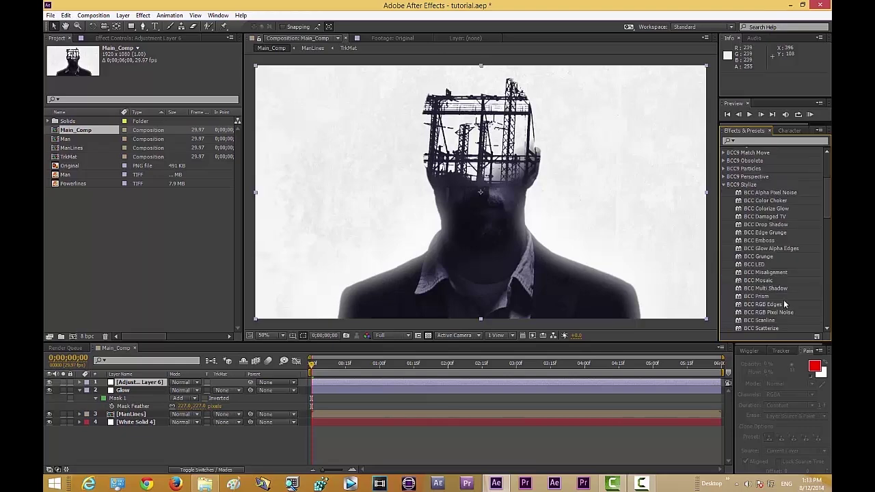
pyautogui.scroll(-3, 785, 309)
pyautogui.moveTo(755, 239); pyautogui.dragTo(147, 382)
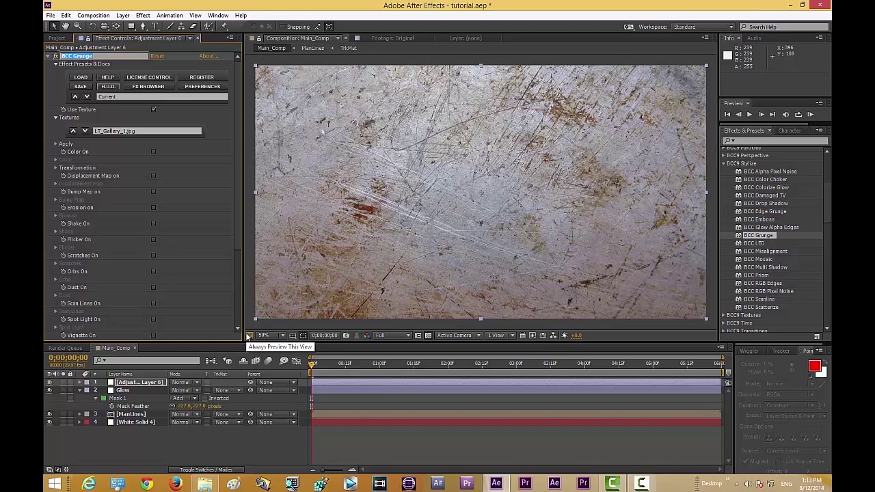
# - Rename the new adjustment layer as Overlay Texture and deselect it
pyautogui.click(136, 383)
pyautogui.press('Return')
pyautogui.write('Grunge Textur')
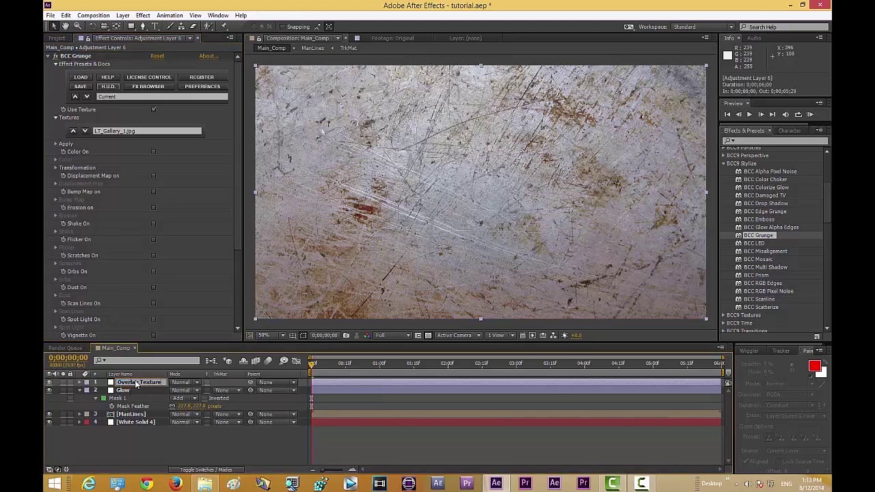
pyautogui.write('erlay Texture')
pyautogui.press('Return')
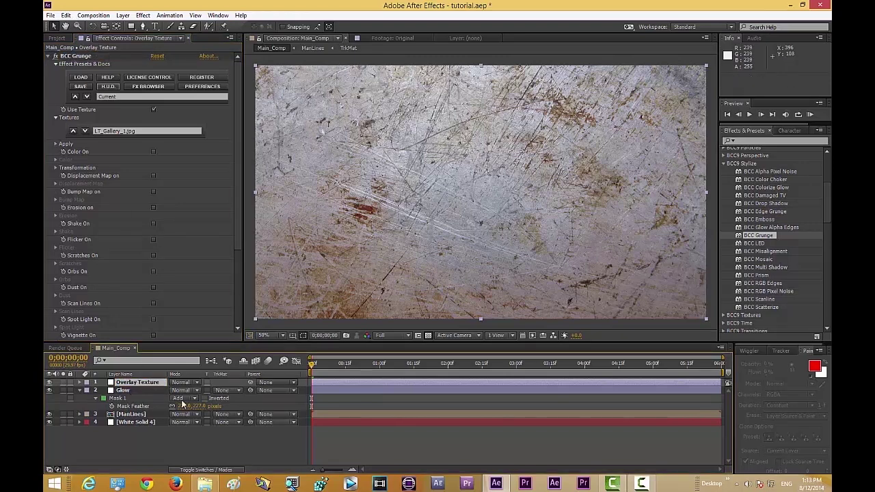
pyautogui.click(222, 436)
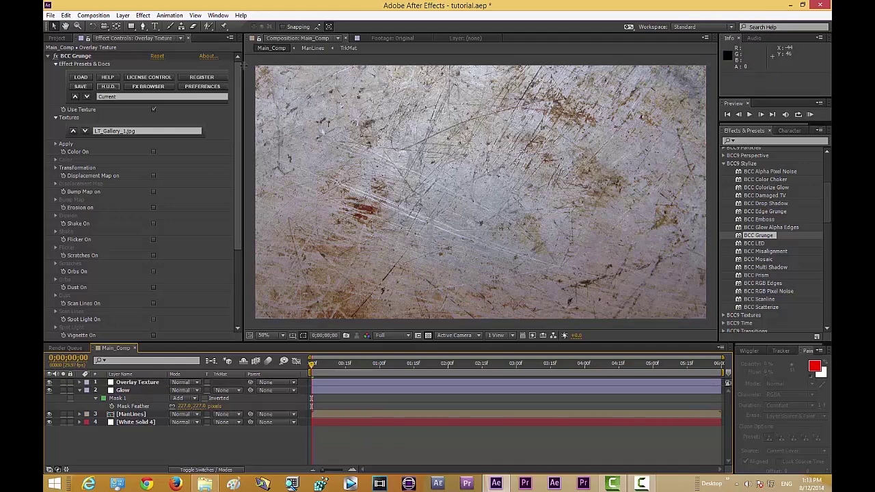
# - Choose VV_BlackandWhiteGrunge_01.jpg as the texture image of the BCC Grunge effect on the Overlay Texture layer
pyautogui.scroll(-1, 232, 77)
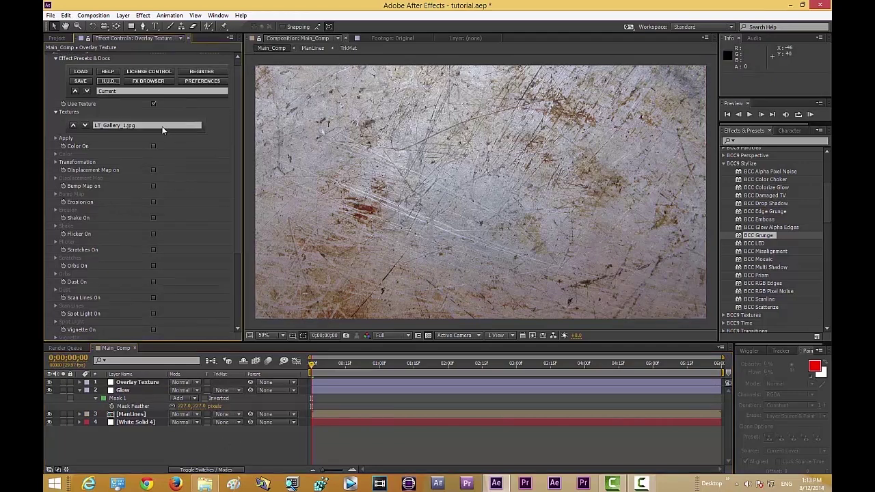
pyautogui.click(165, 127)
pyautogui.click(212, 185)
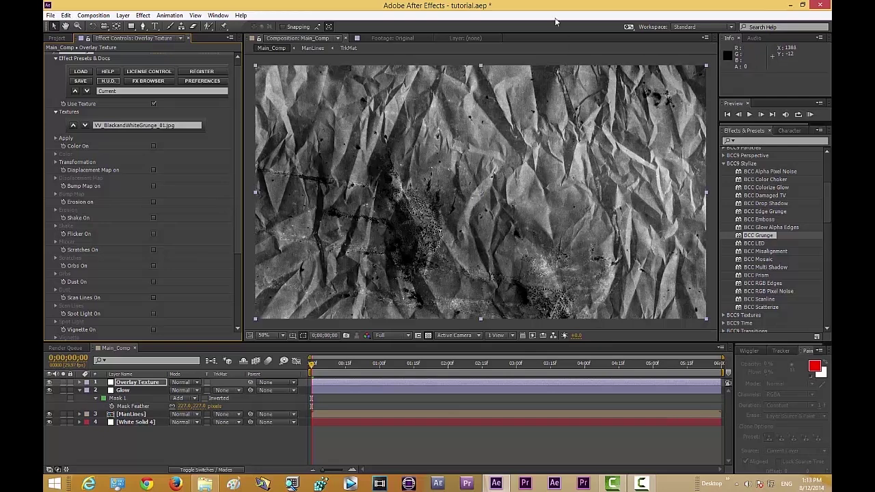
# - Set Scale X in the BCC Grunge Transformation settings to 0.75
pyautogui.scroll(-1, 99, 158)
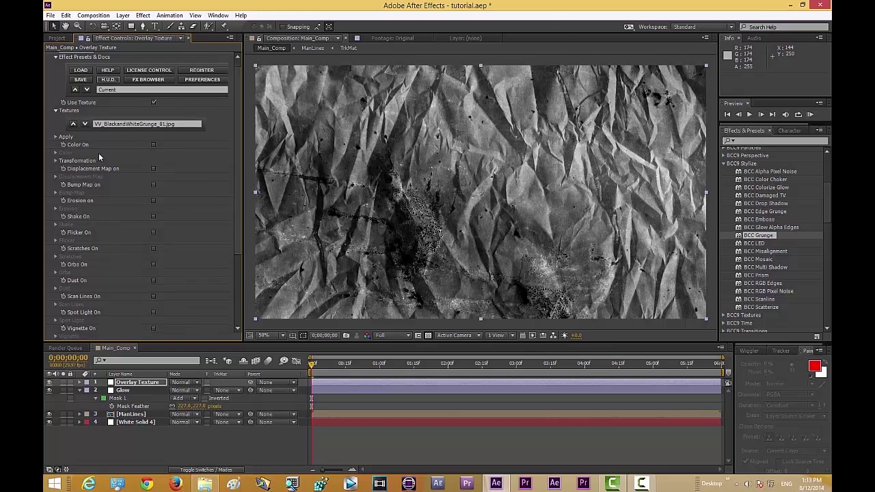
pyautogui.click(56, 161)
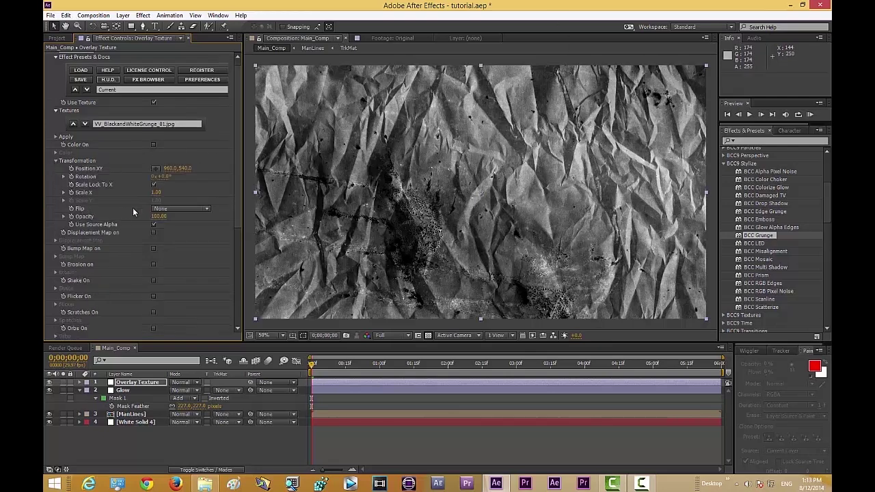
pyautogui.click(157, 193)
pyautogui.press('Return')
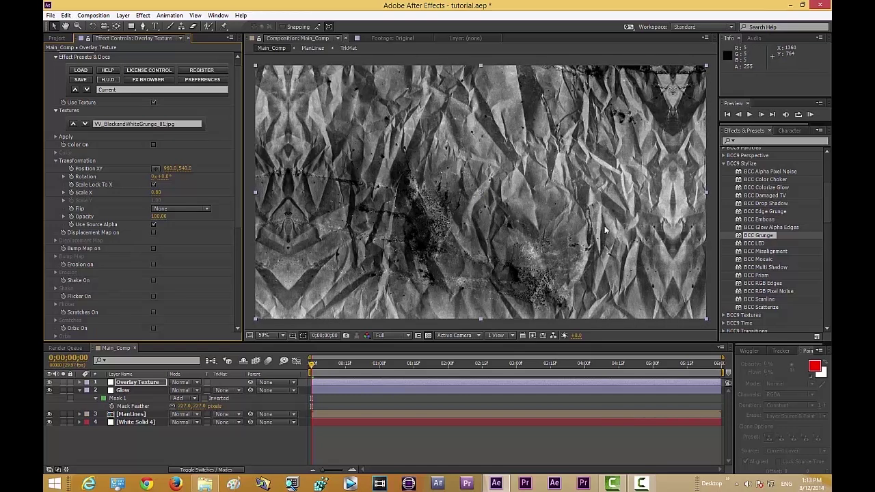
pyautogui.click(157, 193)
pyautogui.write('0.75')
pyautogui.press('Return')
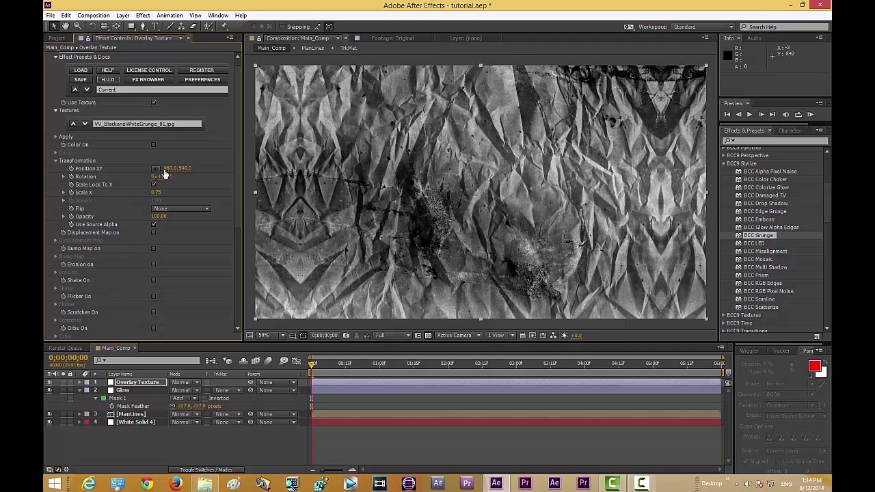
# - Turn on Erosion in BCC Grunge and shift the texture's Position XY to 822, 540
pyautogui.click(153, 264)
pyautogui.moveTo(167, 168); pyautogui.dragTo(113, 173)
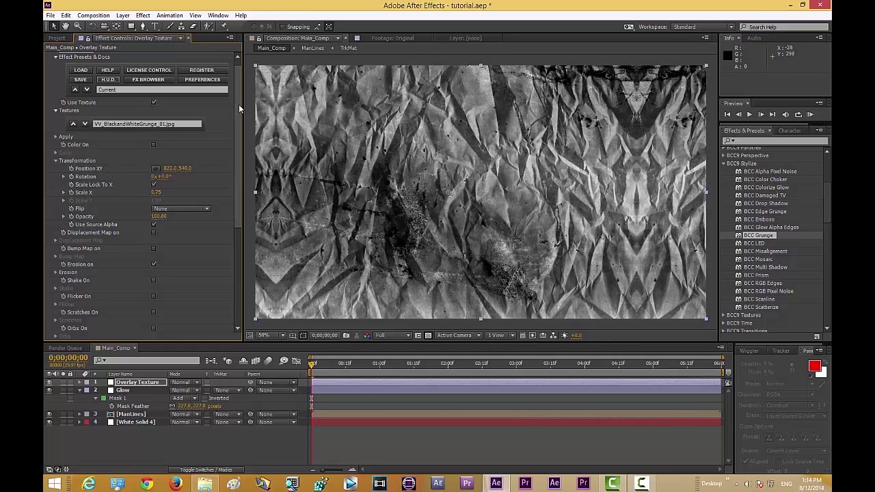
# - Lower the texture's Opacity in the BCC Grunge Transformation settings to 25
pyautogui.moveTo(238, 104)
pyautogui.mouseDown()
pyautogui.moveTo(235, 166)
pyautogui.moveTo(240, 89)
pyautogui.mouseUp()
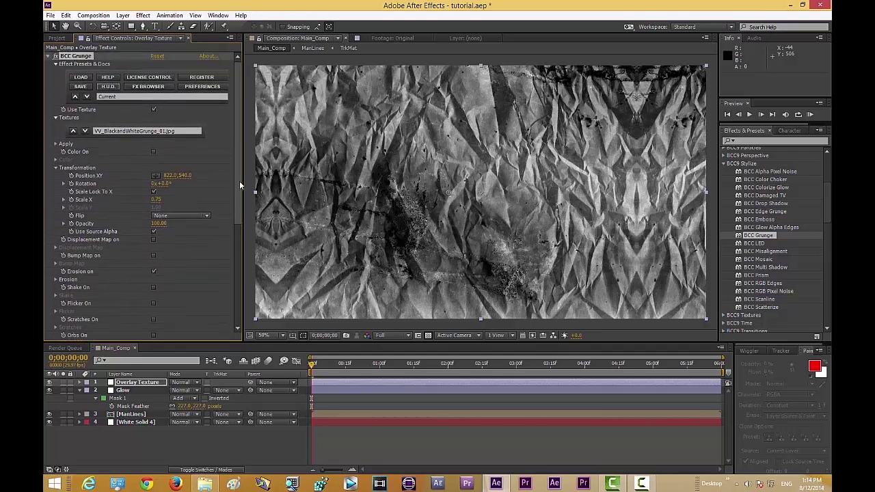
pyautogui.moveTo(240, 178); pyautogui.dragTo(236, 216)
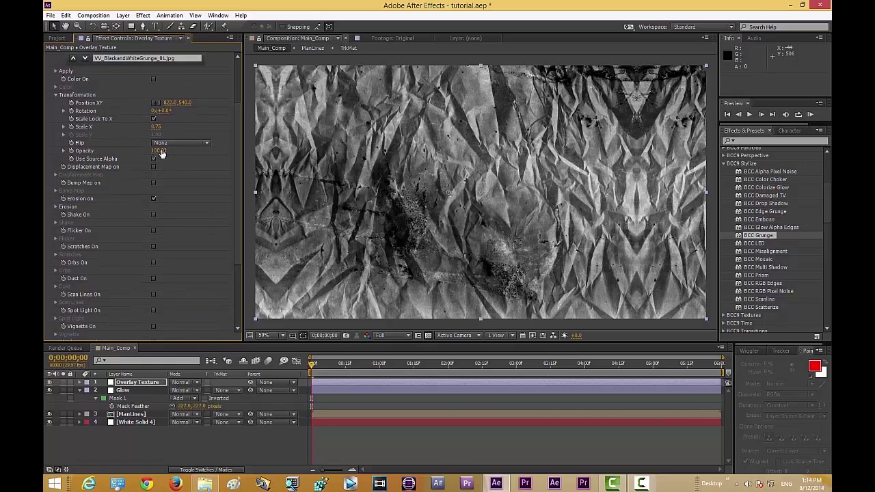
pyautogui.moveTo(158, 150); pyautogui.dragTo(133, 155)
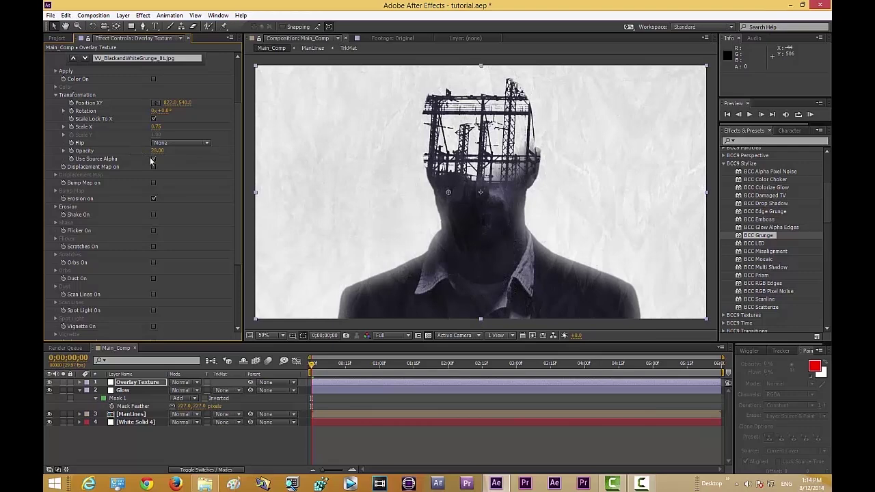
pyautogui.click(158, 151)
pyautogui.press('Return')
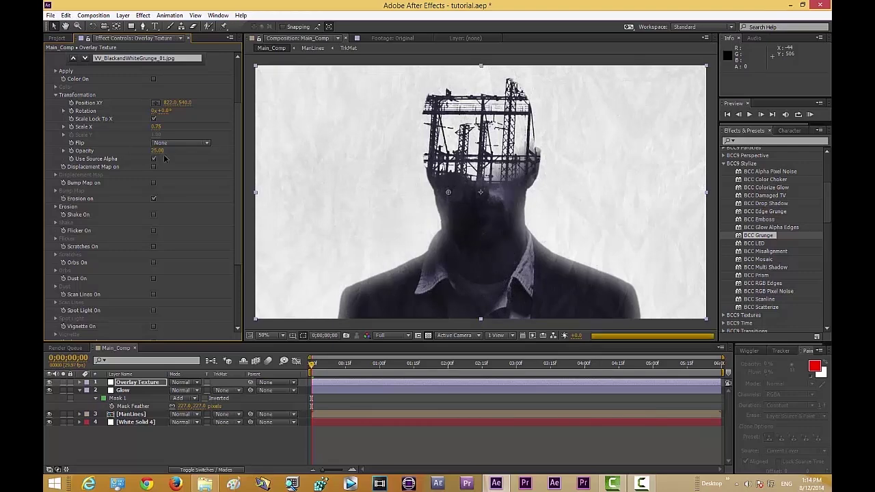
# - Fine-tune the BCC Grunge texture Opacity to 28 and compare the image with the effect off and on
pyautogui.scroll(3, 170, 184)
pyautogui.scroll(1, 53, 67)
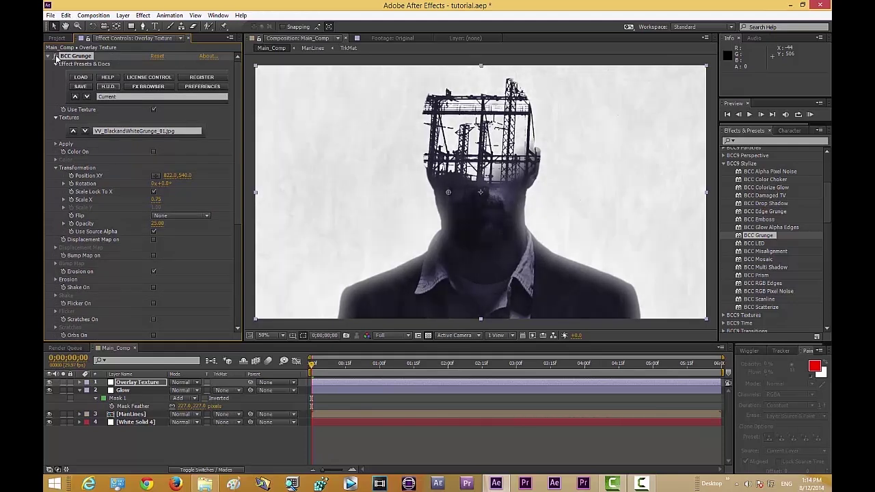
pyautogui.click(160, 224)
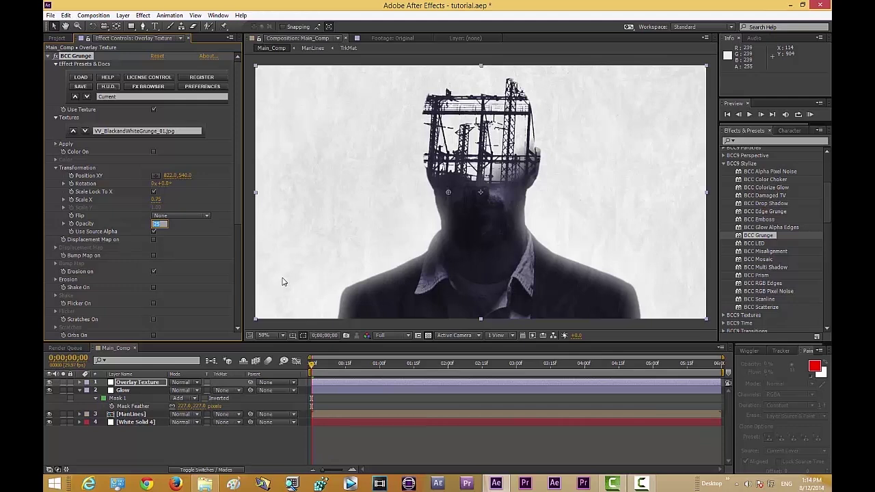
pyautogui.press('Return')
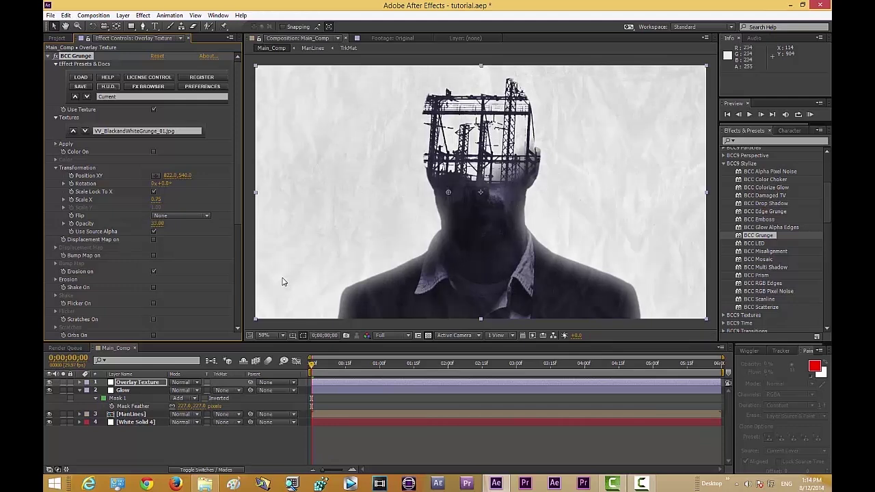
pyautogui.click(156, 225)
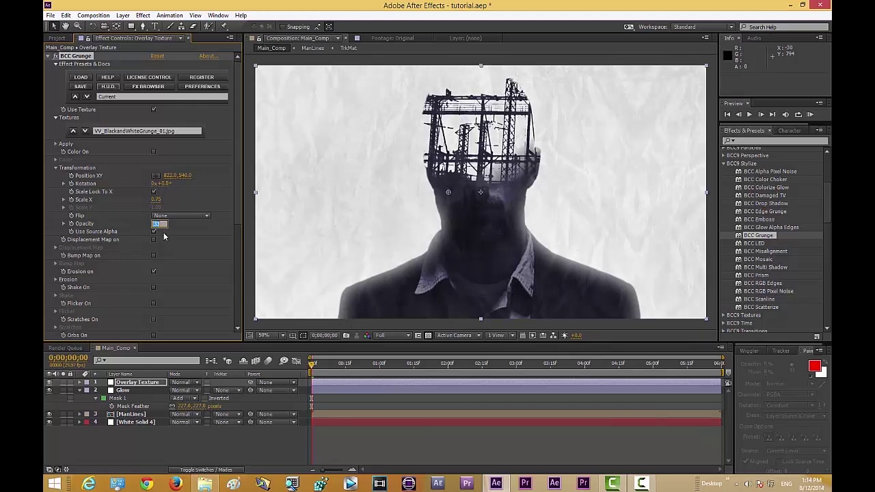
pyautogui.write('20')
pyautogui.press('Return')
pyautogui.click(57, 55)
pyautogui.click(57, 55)
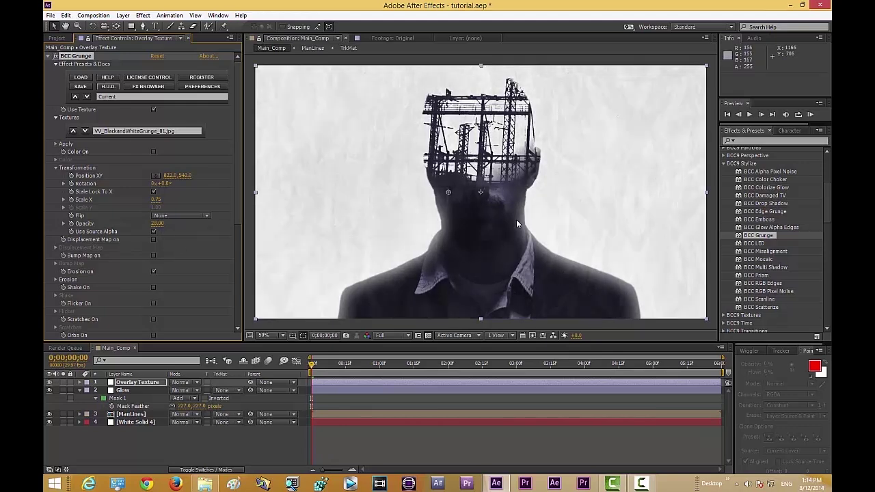
# - Keyframe the BCC Grunge texture Rotation from 0° at the first frame to 30° at 0;00;05;29
pyautogui.click(57, 167)
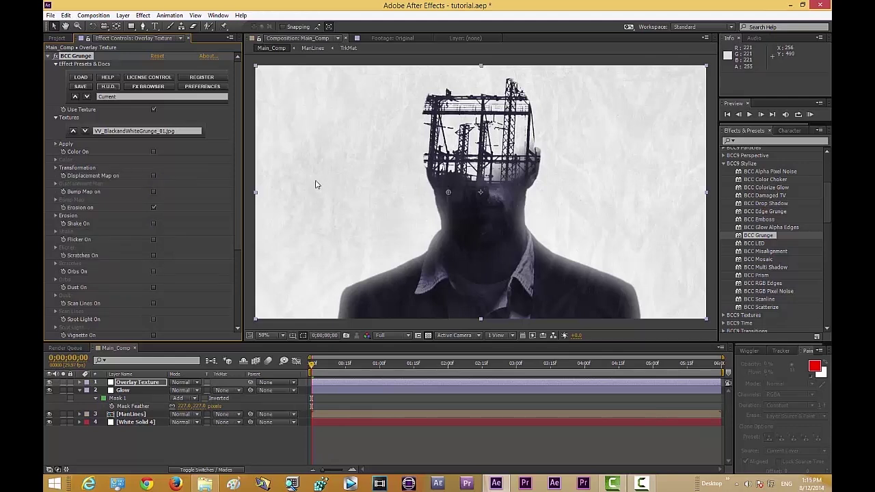
pyautogui.click(57, 169)
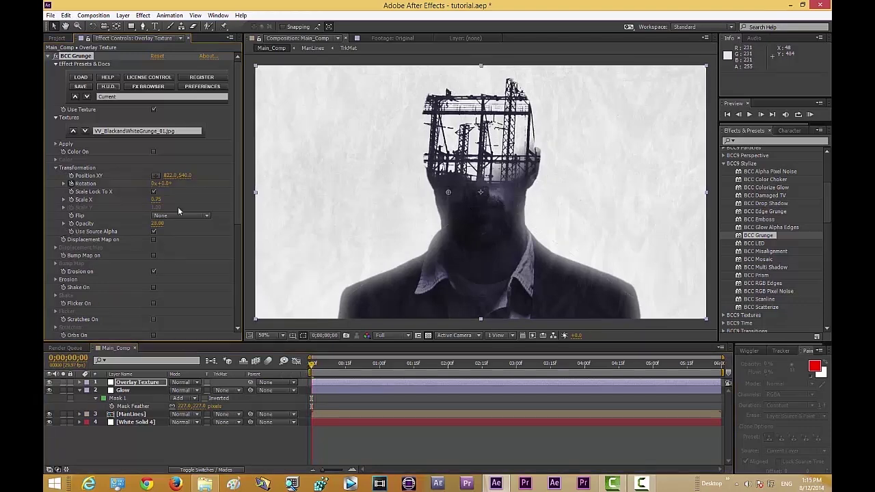
pyautogui.click(720, 364)
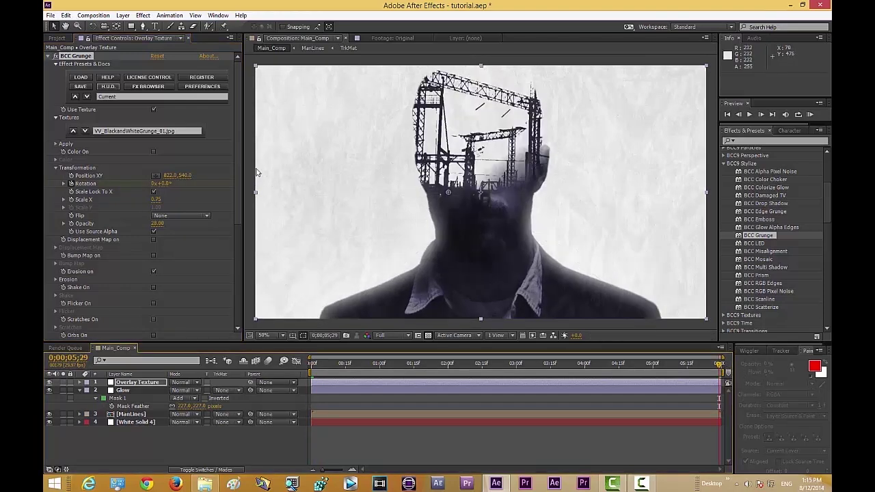
pyautogui.click(165, 184)
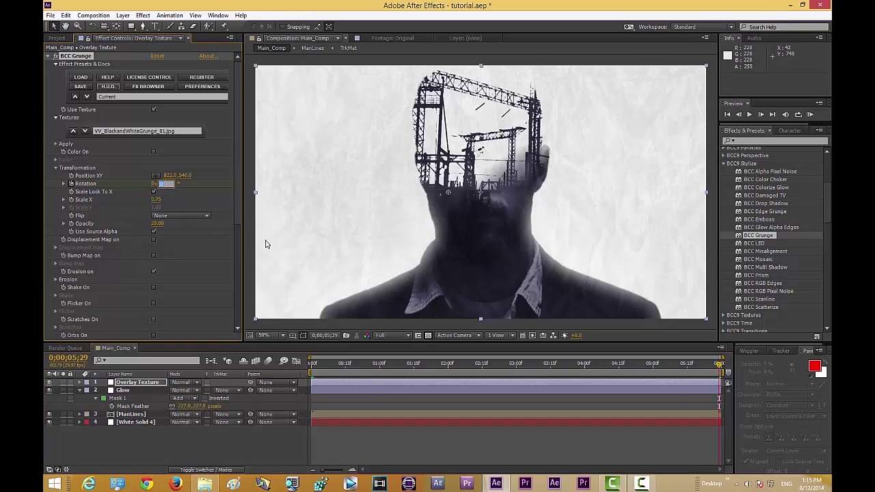
pyautogui.press('Return')
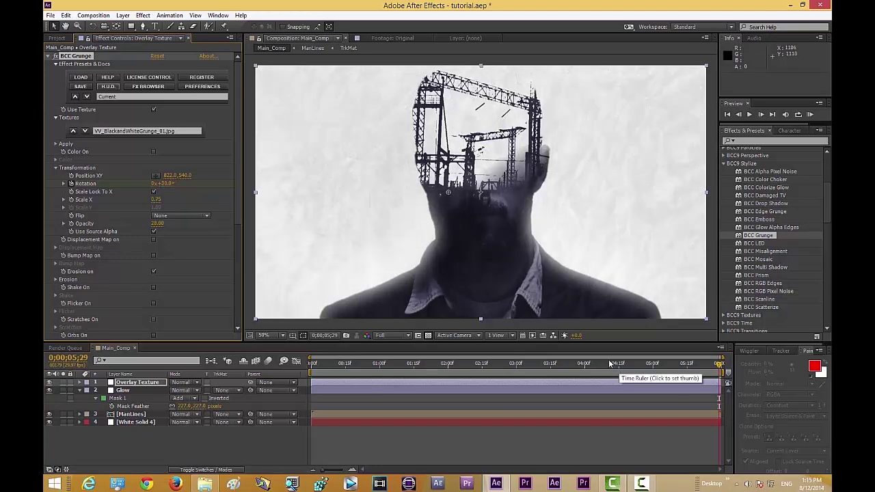
# - Preview the animated overlay texture over the whole composition, return to the first frame and deselect the layer
pyautogui.press('KP_0')
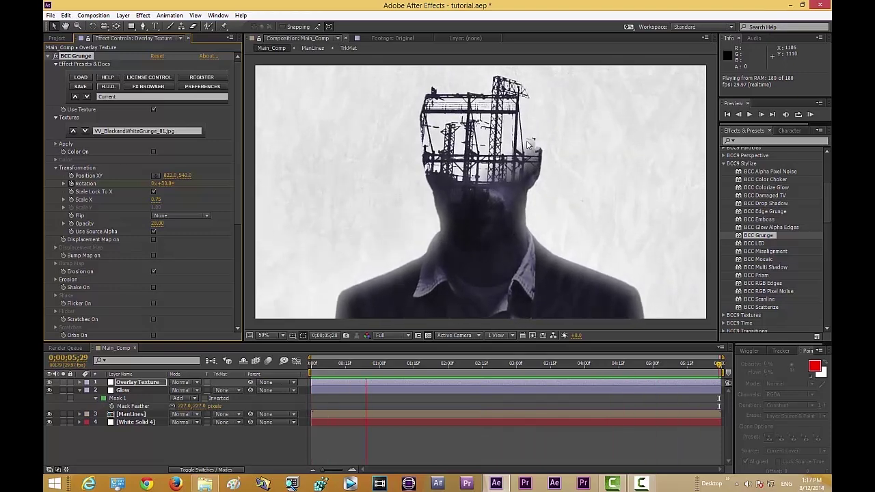
pyautogui.press('space')
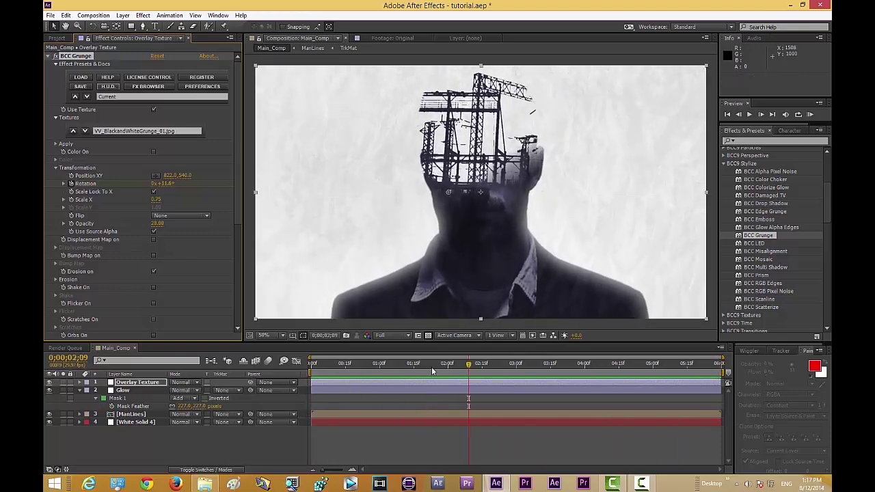
pyautogui.moveTo(432, 367); pyautogui.dragTo(312, 363)
pyautogui.click(245, 457)
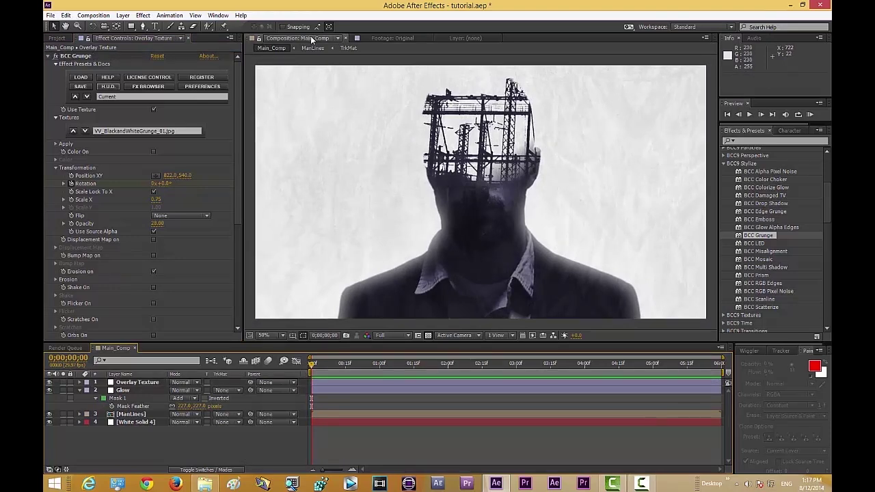
# - Add a new adjustment layer named Vignette above the Overlay Texture layer in Main_Comp
pyautogui.click(123, 15)
pyautogui.moveTo(146, 31)
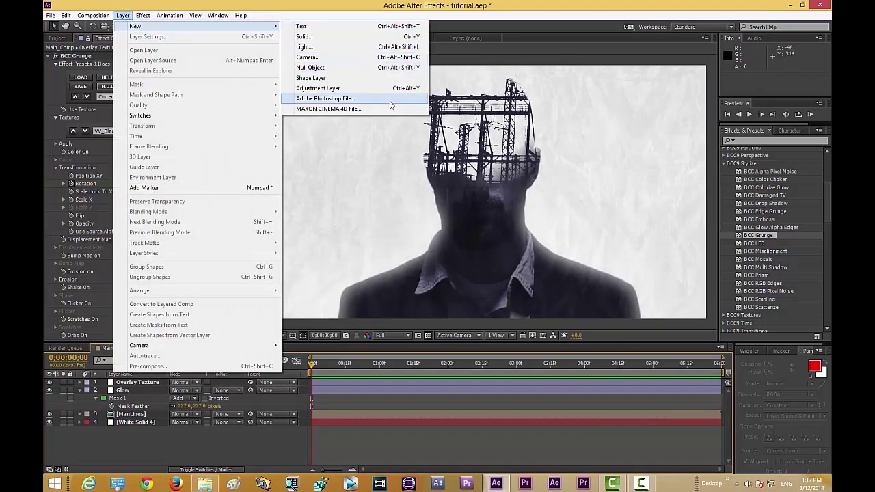
pyautogui.click(383, 90)
pyautogui.press('Return')
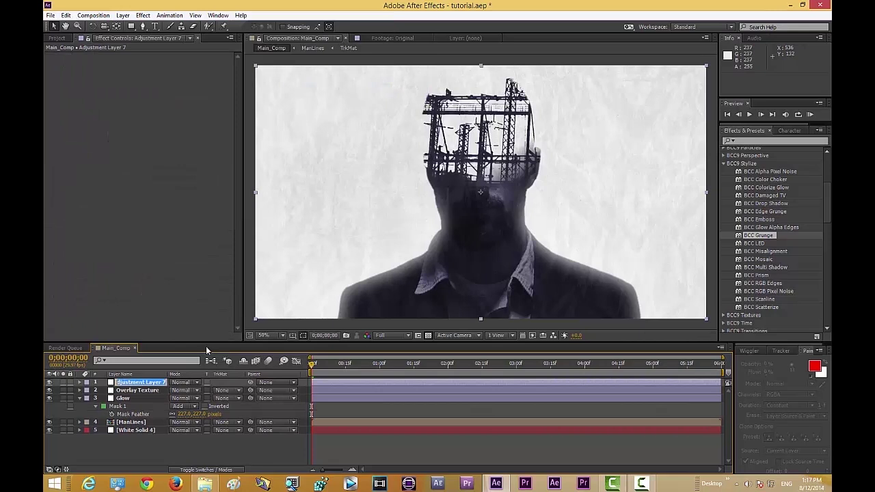
pyautogui.write('Vignette')
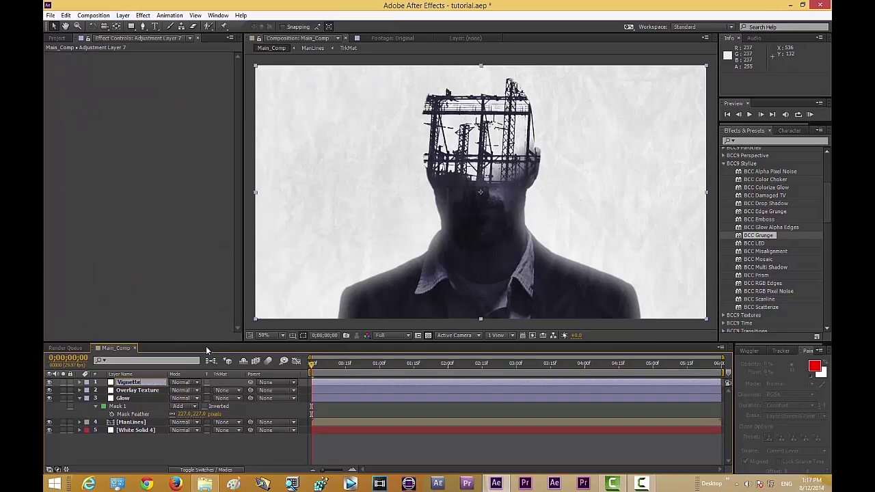
pyautogui.press('Return')
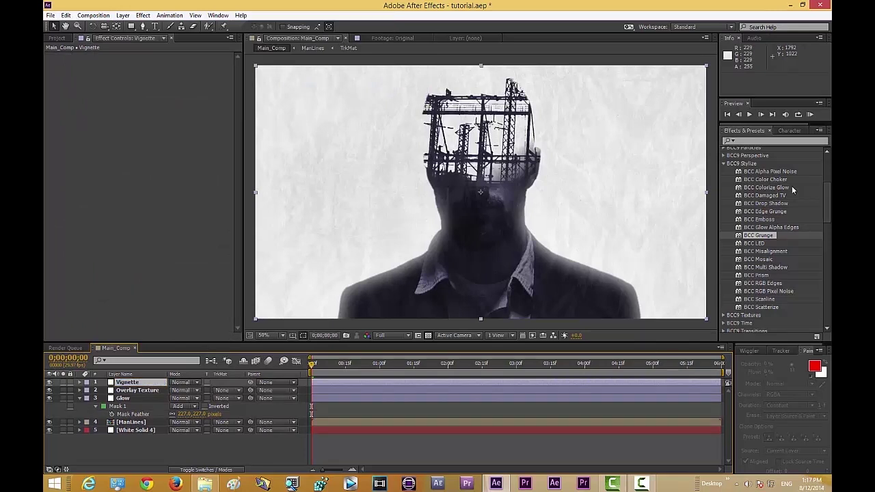
# - Apply the BCC Vignette effect from BCC9 Film Style to the Vignette layer
pyautogui.scroll(5, 790, 190)
pyautogui.click(724, 205)
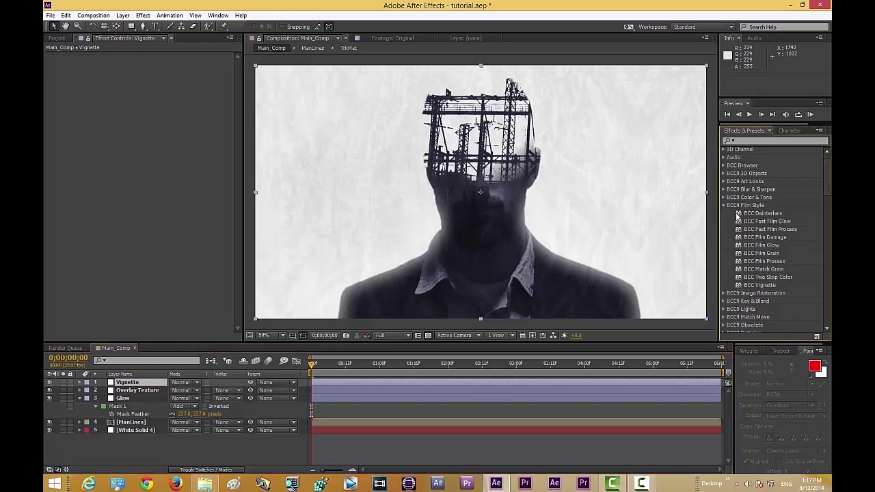
pyautogui.moveTo(761, 286); pyautogui.dragTo(133, 384)
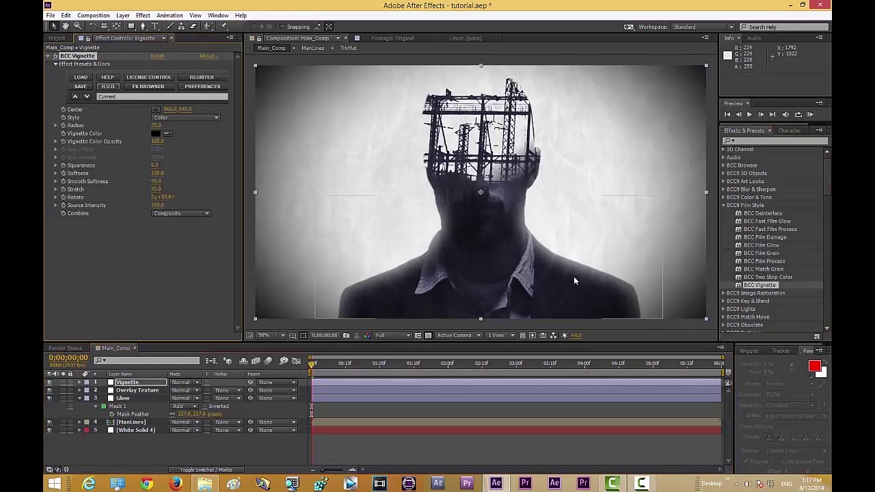
# - Set the Style of the BCC Vignette effect to Color and Blur
pyautogui.press(',')
pyautogui.press(',')
pyautogui.press('.')
pyautogui.press('.')
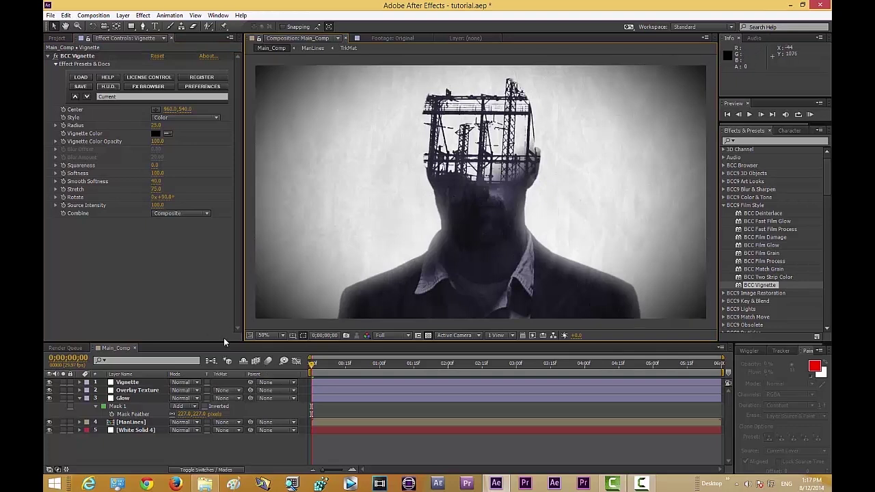
pyautogui.click(172, 117)
pyautogui.click(194, 149)
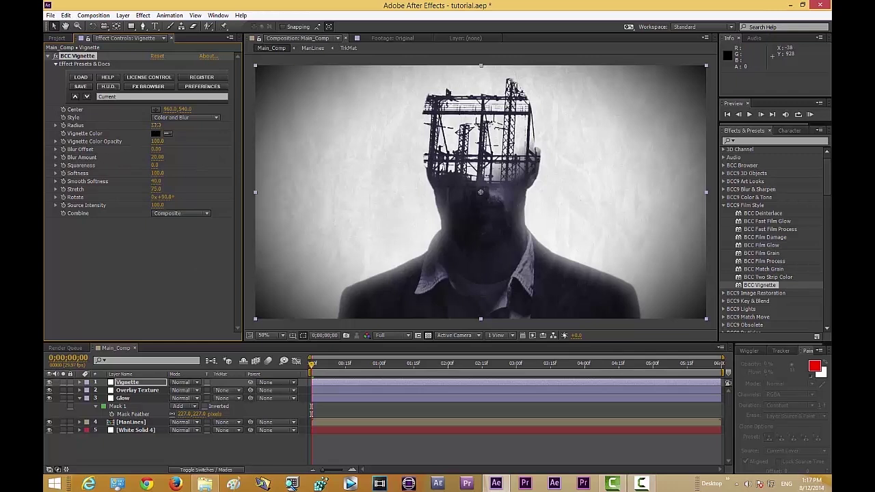
# - Set the Radius of the BCC Vignette effect to 20, trying 16 and 25 before it
pyautogui.moveTo(156, 126)
pyautogui.mouseDown()
pyautogui.moveTo(164, 125)
pyautogui.moveTo(151, 125)
pyautogui.mouseUp()
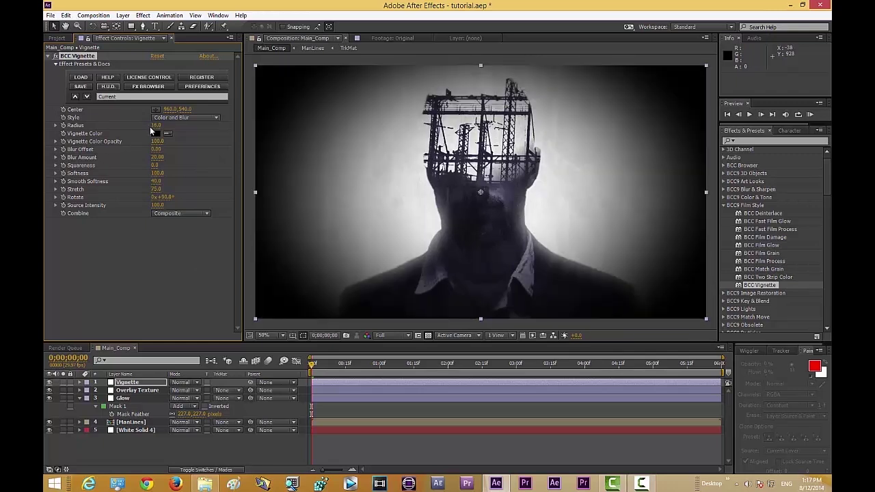
pyautogui.click(157, 126)
pyautogui.write('25')
pyautogui.press('Return')
pyautogui.click(156, 125)
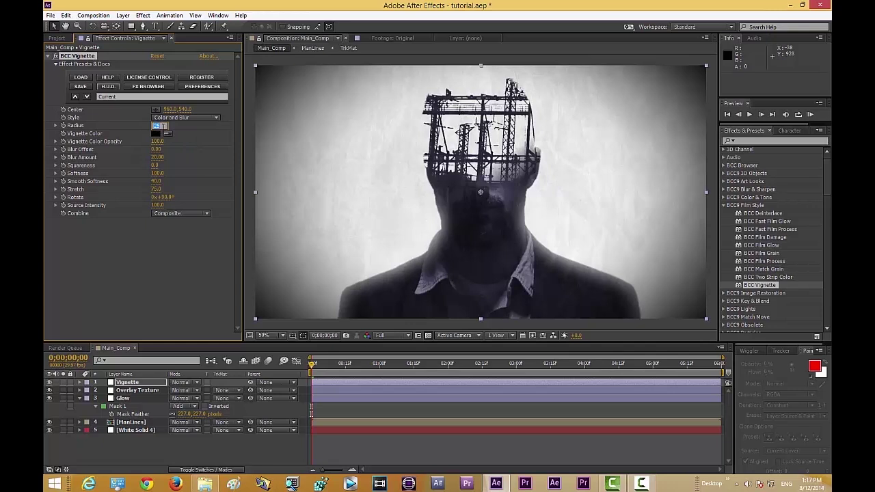
pyautogui.write('20')
pyautogui.press('Return')
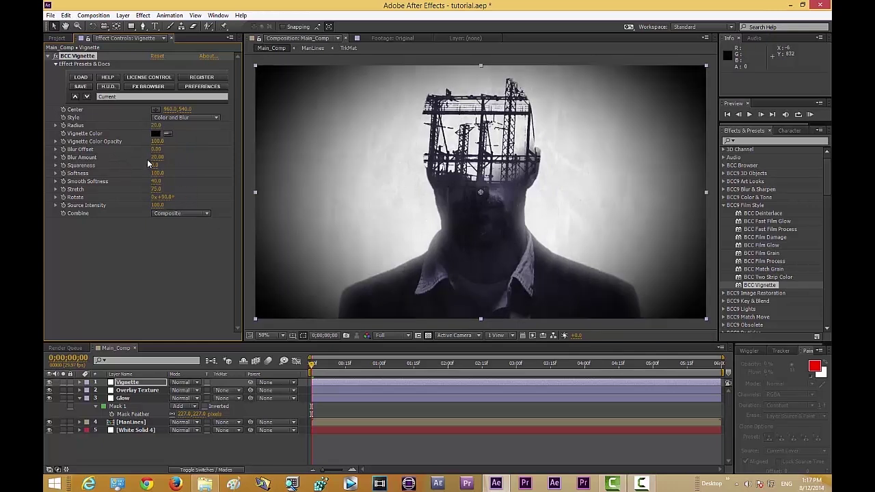
# - Lower the Vignette Color Opacity of the BCC Vignette effect to 64
pyautogui.write('82')
pyautogui.press('Return')
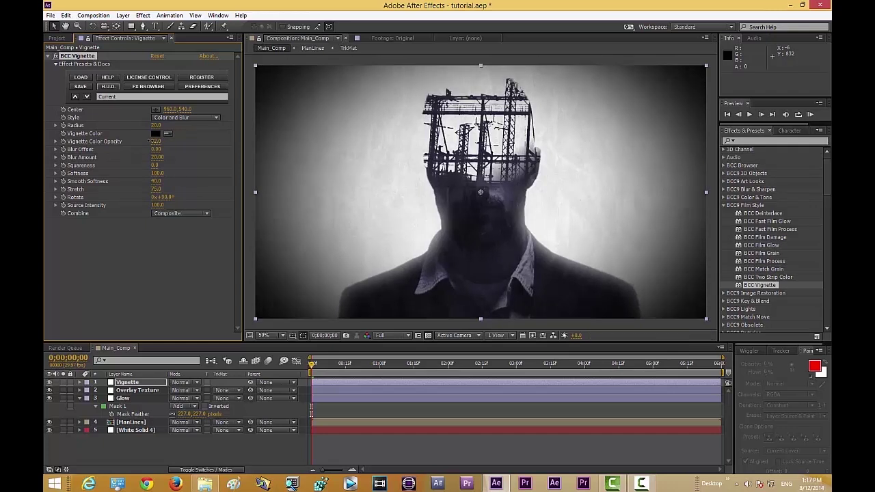
pyautogui.moveTo(146, 141); pyautogui.dragTo(142, 141)
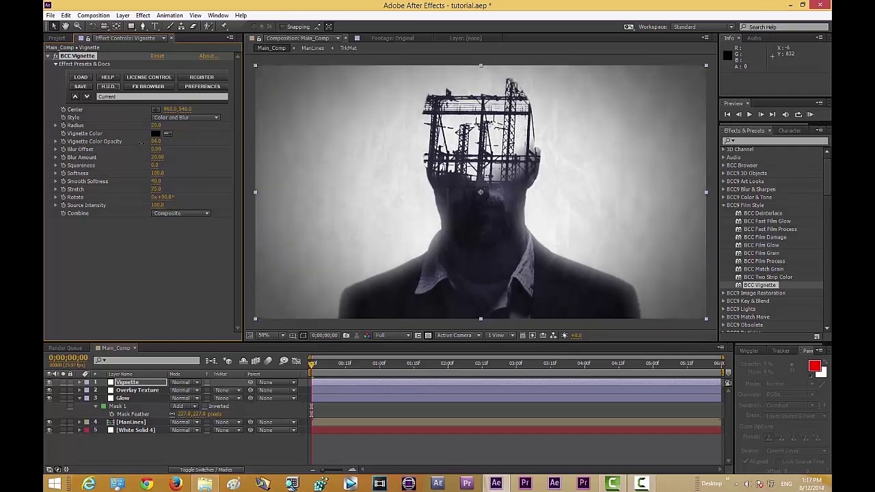
# - View Main_Comp at reduced size and play a preview to check the vignette look
pyautogui.press(',')
pyautogui.press(',')
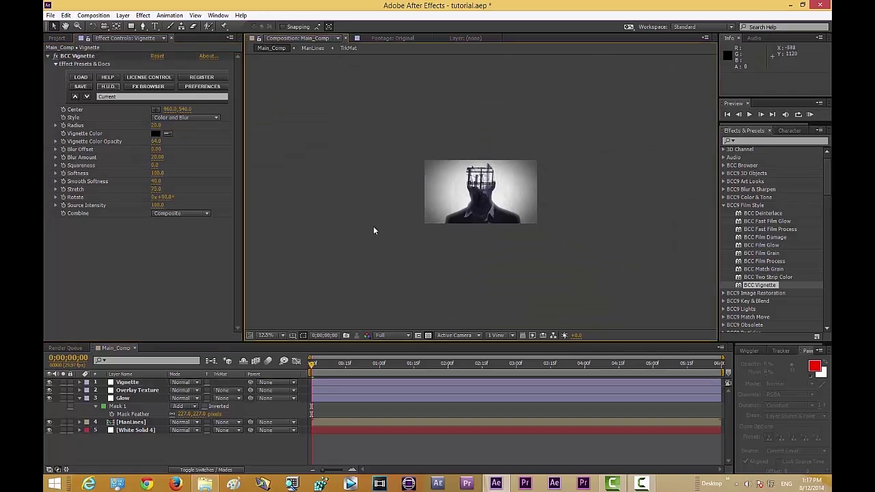
pyautogui.press('.')
pyautogui.press('.')
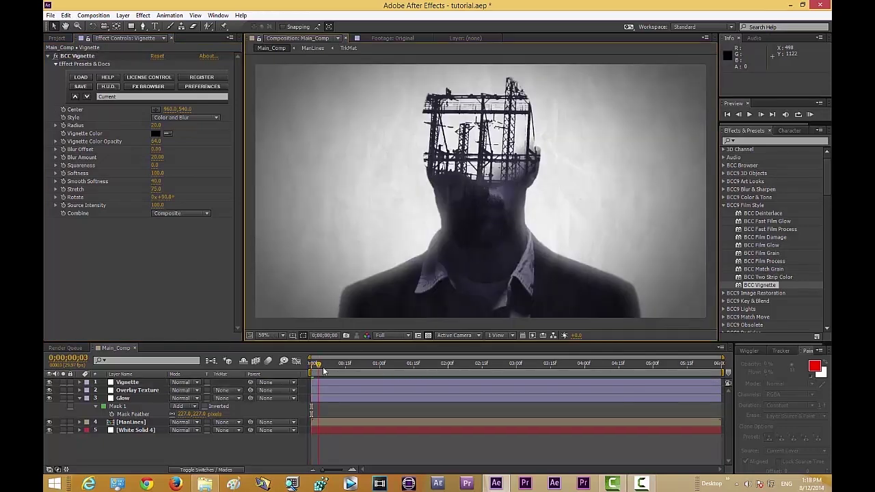
pyautogui.press('space')
pyautogui.press('space')
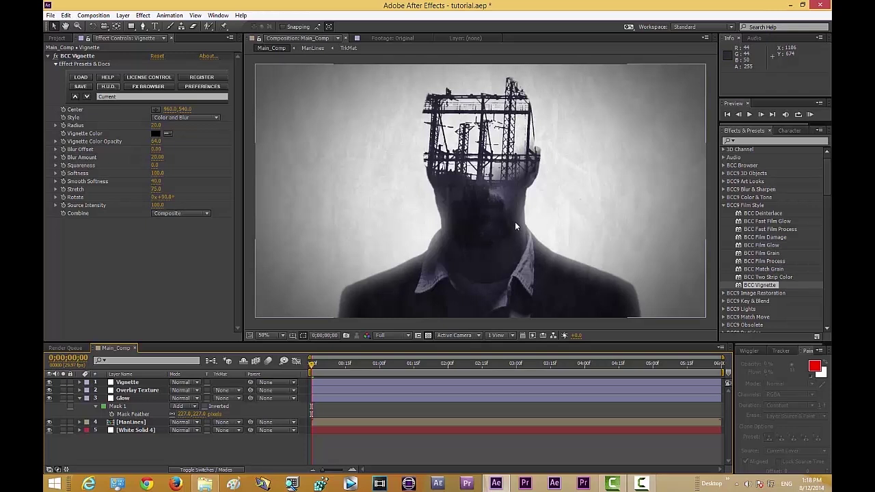
# - Open the ManLines composition and add a two-line "DIRECTED BY" credit with the director's name beside the man's head
pyautogui.doubleClick(113, 422)
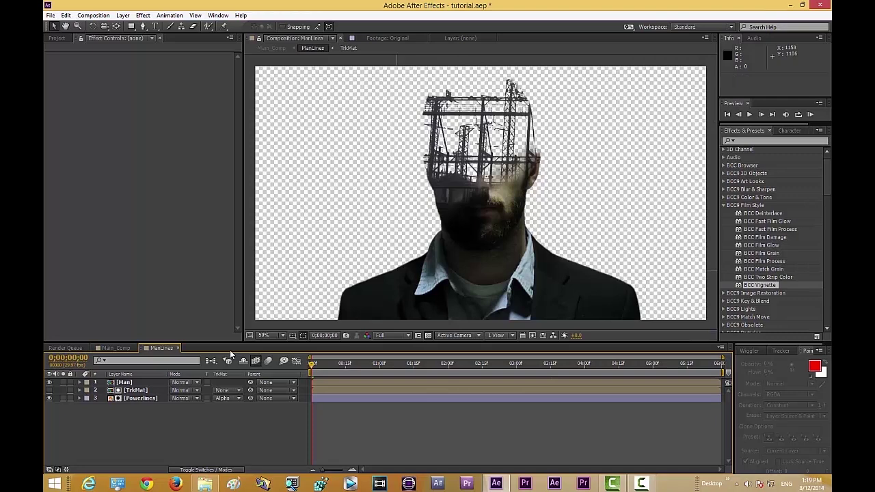
pyautogui.hotkey('ctrl', 't')
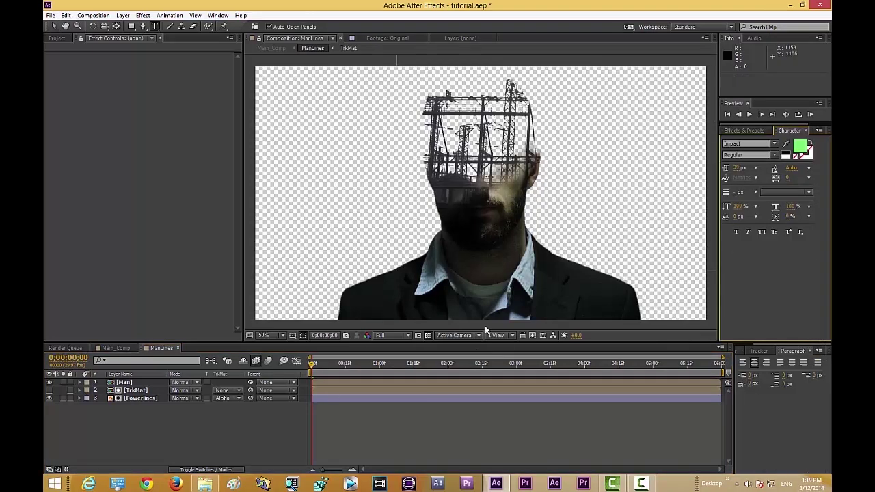
pyautogui.click(568, 142)
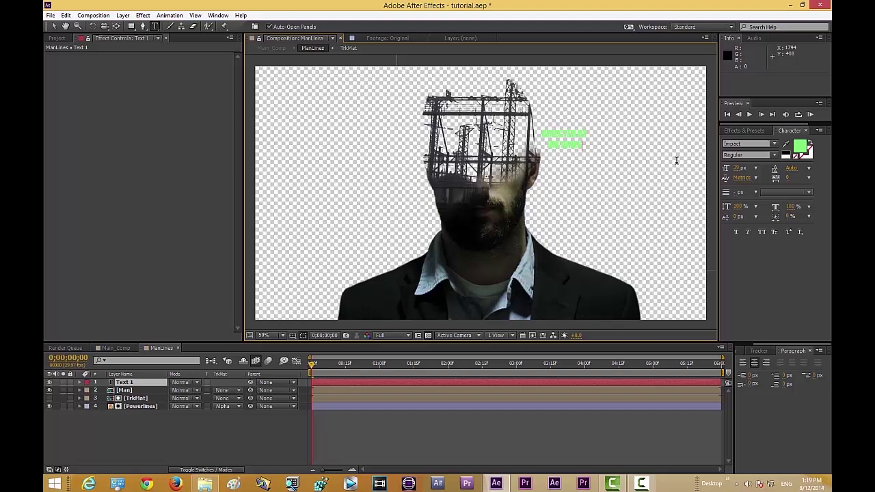
# - Change the fill color of the whole credit text to black (000000)
pyautogui.moveTo(583, 146); pyautogui.dragTo(561, 132)
pyautogui.click(800, 146)
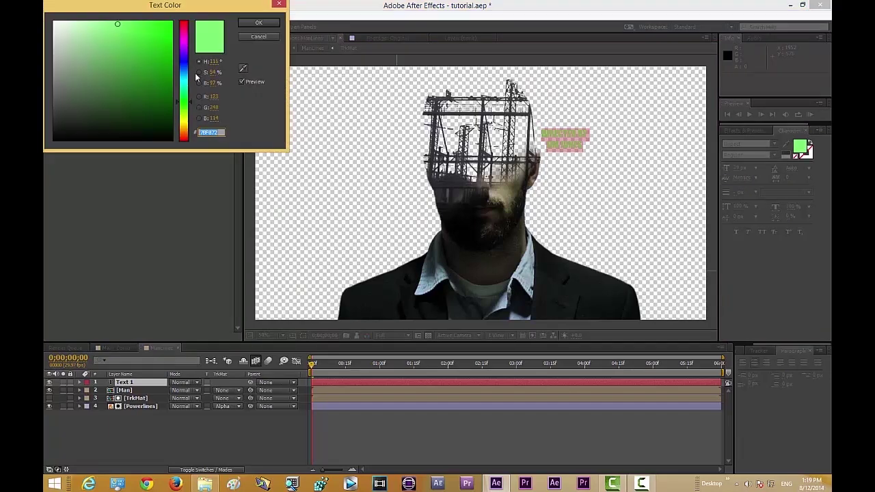
pyautogui.moveTo(105, 58); pyautogui.dragTo(279, 229)
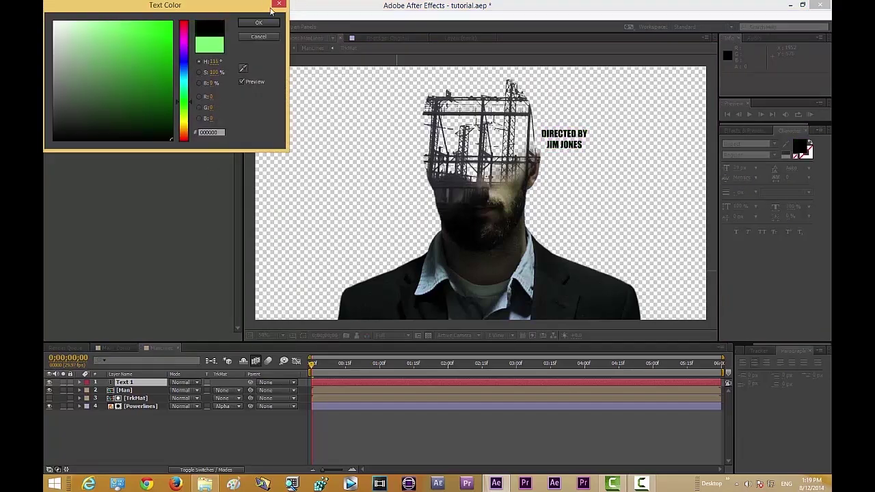
pyautogui.click(260, 23)
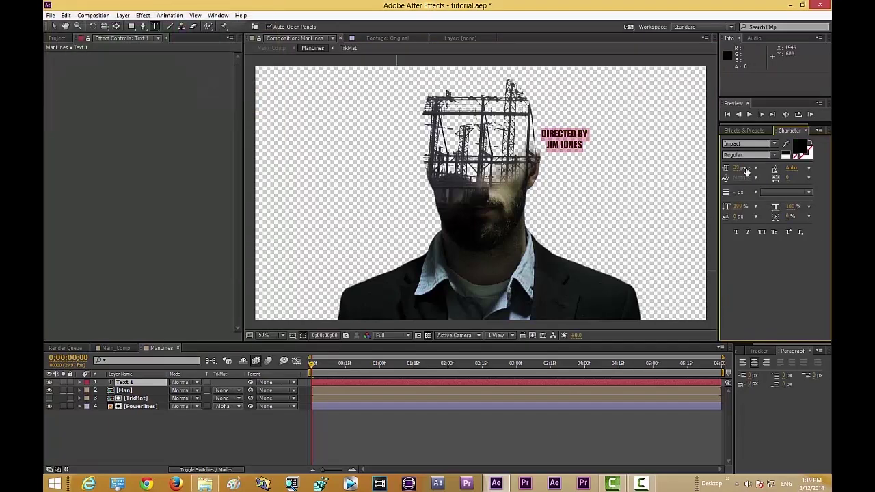
# - Enlarge the credit text to about 69 px and move it away from the man's head into the empty area
pyautogui.moveTo(737, 169); pyautogui.dragTo(754, 165)
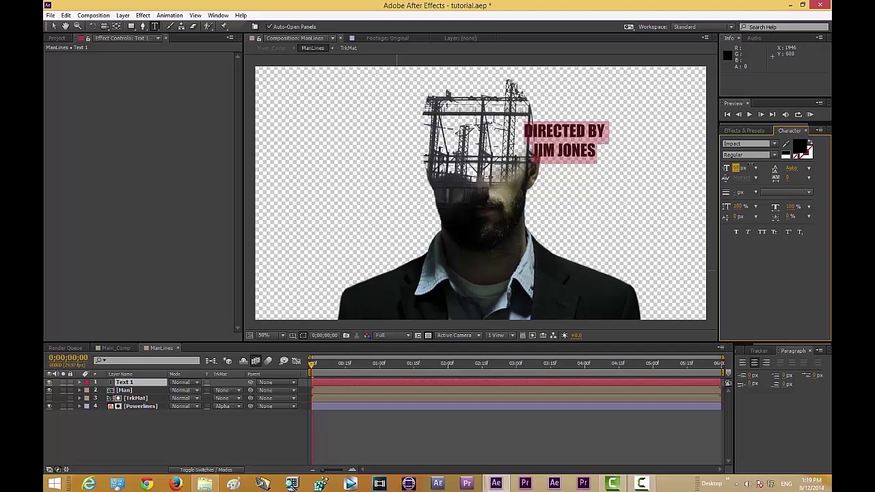
pyautogui.press('KP_Enter')
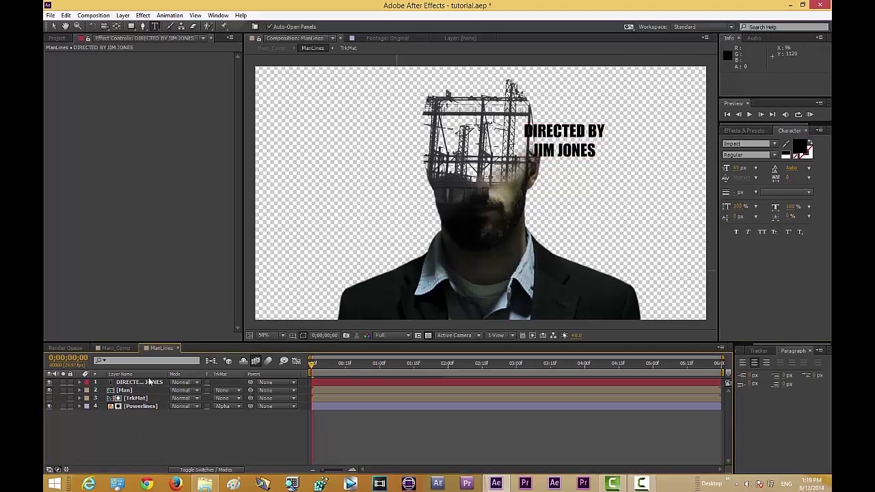
pyautogui.press('v')
pyautogui.moveTo(567, 137); pyautogui.dragTo(556, 153)
# - Set the font size of the whole credit text to 60 px
pyautogui.hotkey('ctrl', 't')
pyautogui.hotkey('ctrl', 'a')
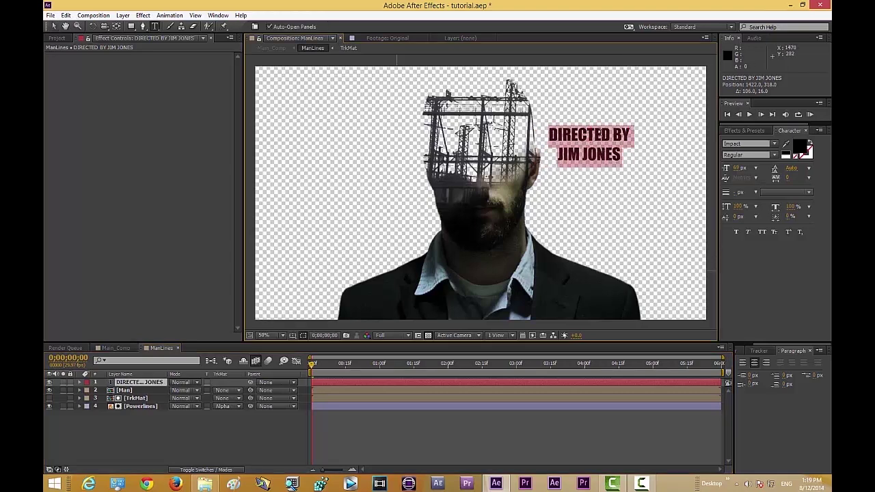
pyautogui.click(742, 168)
pyautogui.write('60')
pyautogui.press('Return')
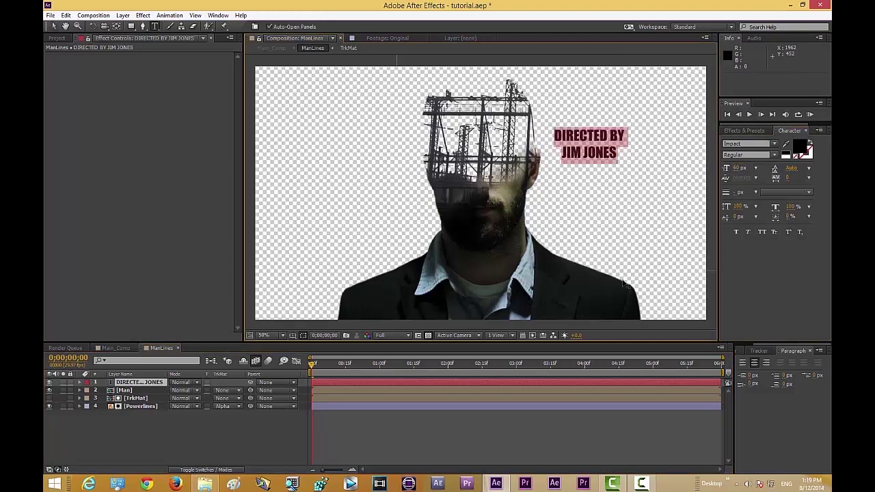
# - Move the credit text slightly down and closer to the man's head, leaving the layer deselected
pyautogui.click(181, 436)
pyautogui.click(149, 386)
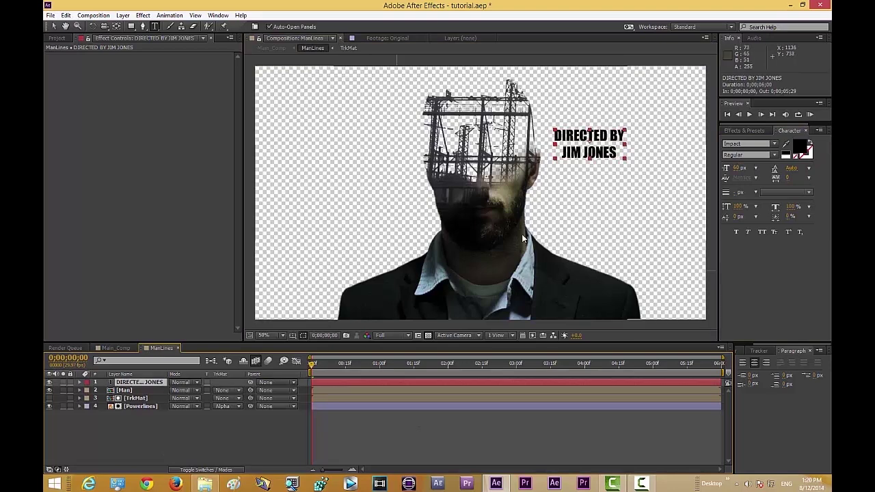
pyautogui.press('v')
pyautogui.moveTo(597, 144); pyautogui.dragTo(590, 147)
pyautogui.click(281, 446)
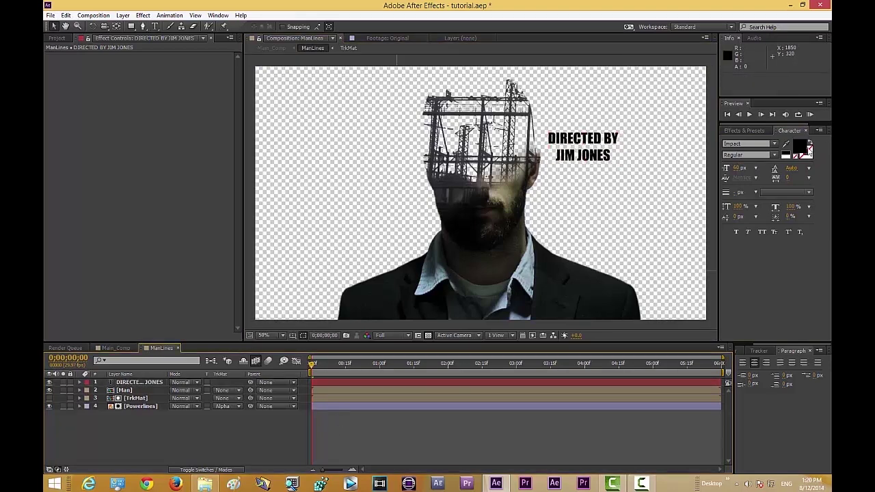
# - Apply the BCC Grunge effect from BCC9 Stylize to the credit text layer and zoom in on the textured letters
pyautogui.click(744, 130)
pyautogui.scroll(-3, 770, 243)
pyautogui.scroll(-5, 770, 240)
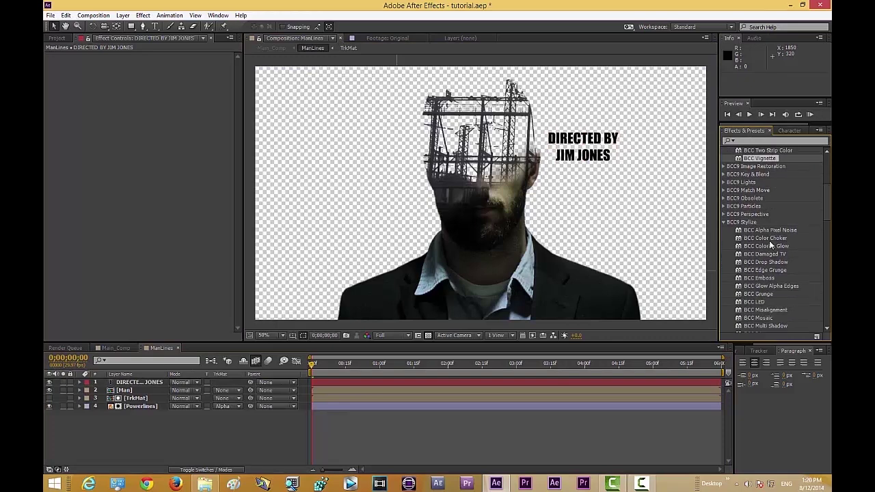
pyautogui.moveTo(761, 233); pyautogui.dragTo(130, 382)
pyautogui.scroll(4, 544, 210)
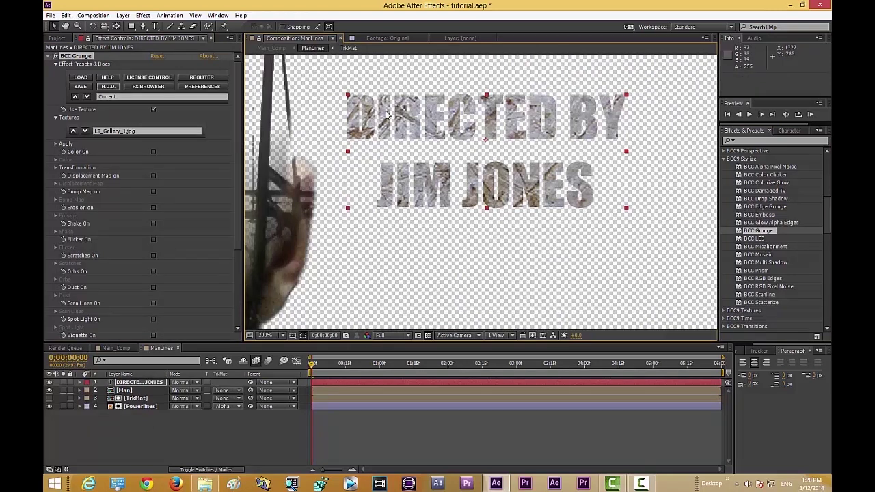
pyautogui.scroll(-2, 524, 219)
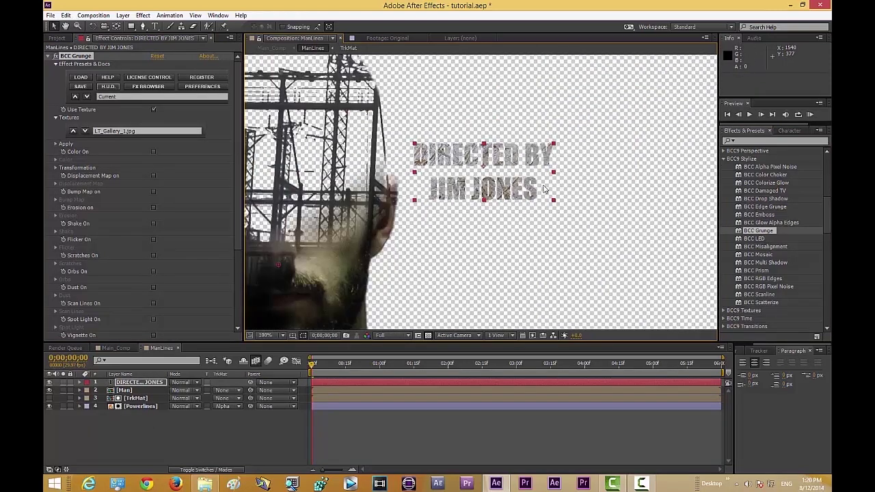
# - Set the texture Opacity in the Transformation settings of BCC Grunge to 0
pyautogui.scroll(-1, 232, 178)
pyautogui.scroll(-2, 171, 177)
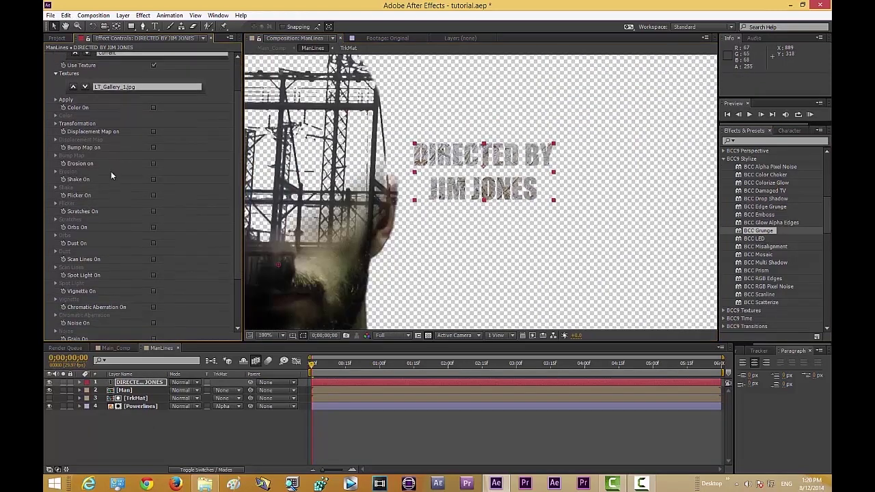
pyautogui.scroll(-1, 236, 201)
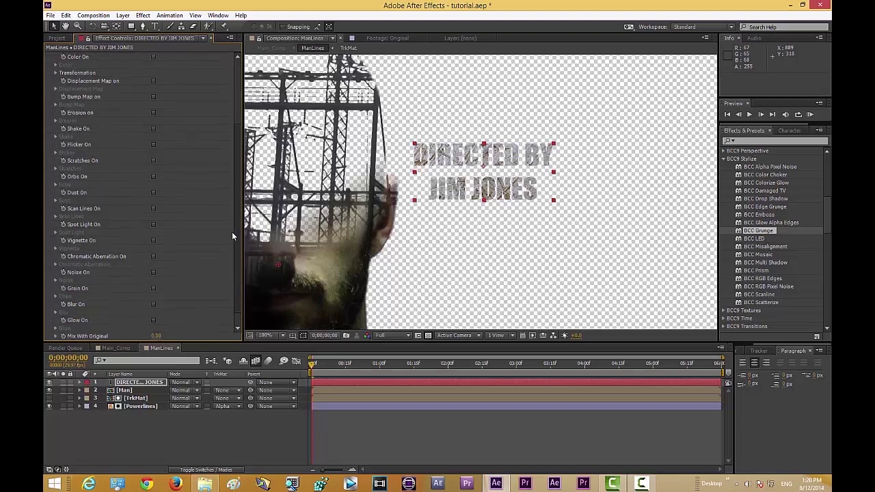
pyautogui.scroll(3, 232, 232)
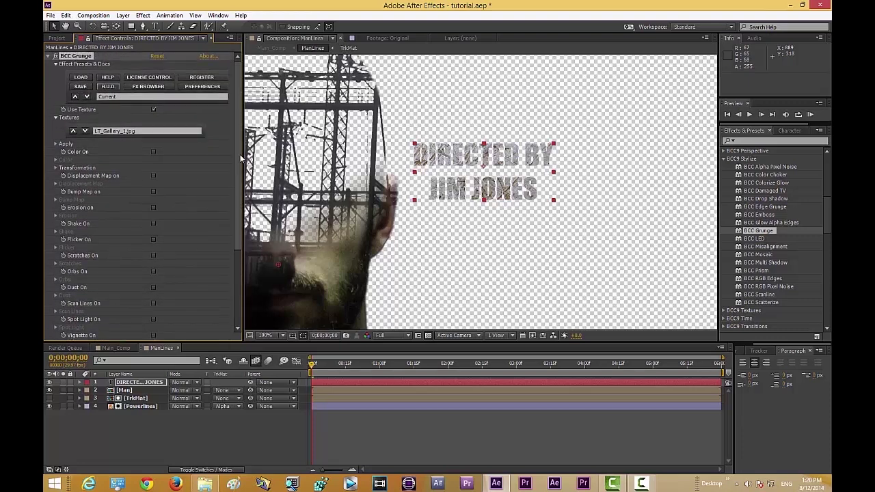
pyautogui.click(57, 168)
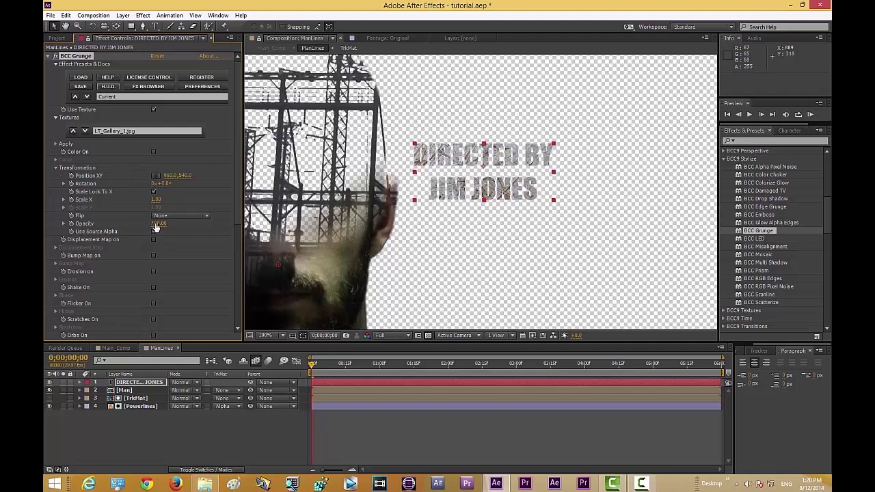
pyautogui.moveTo(145, 220); pyautogui.dragTo(87, 233)
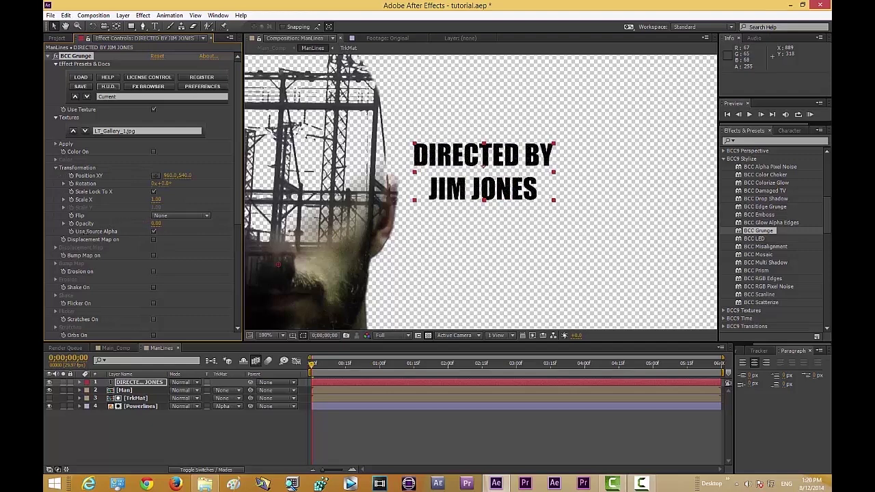
pyautogui.click(58, 168)
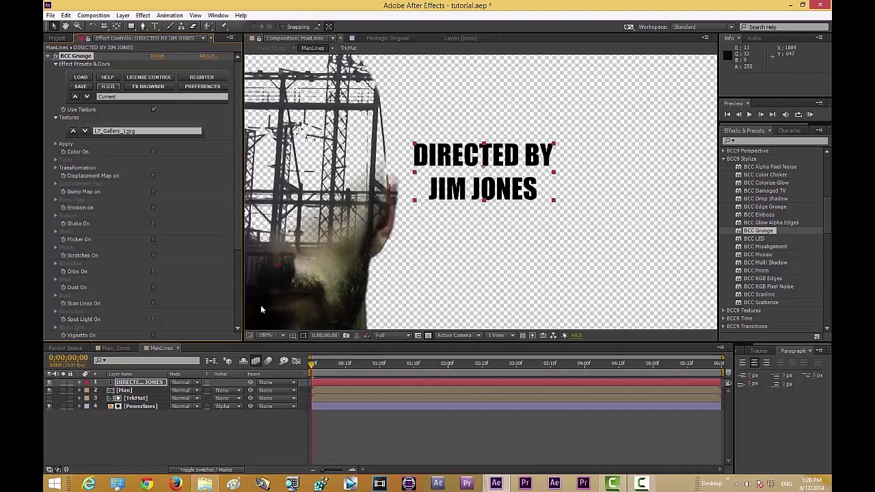
# - Enable the Displacement Map in BCC Grunge, inspect the roughened letter edges and expand the displacement settings
pyautogui.click(153, 175)
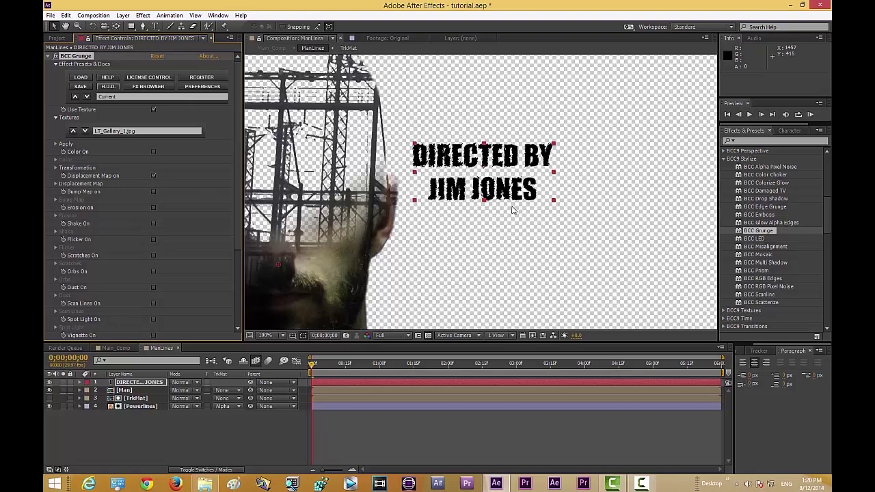
pyautogui.press('.')
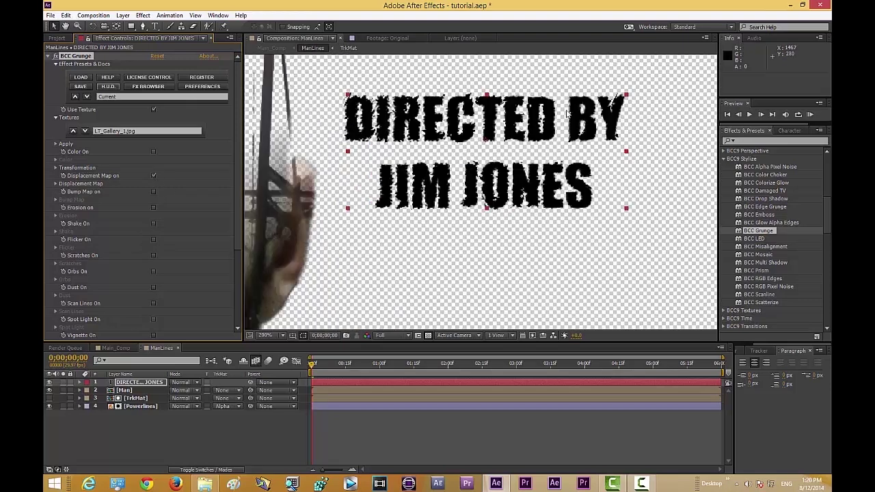
pyautogui.click(249, 423)
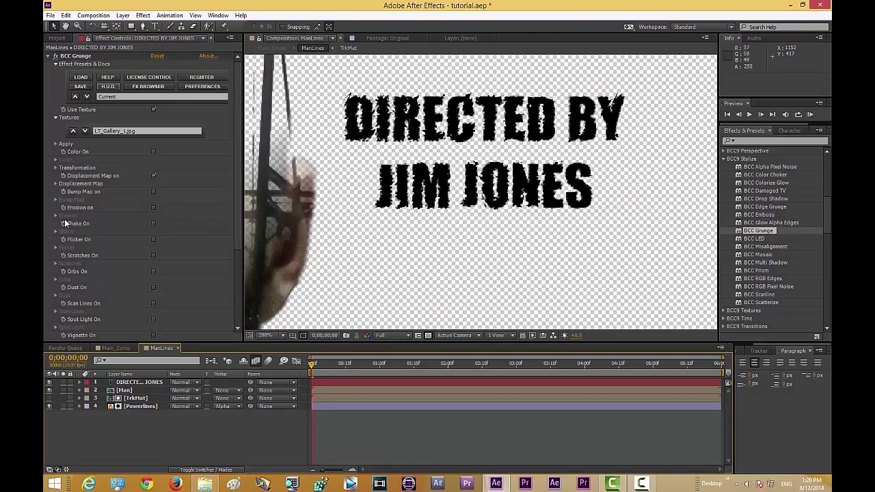
pyautogui.click(56, 184)
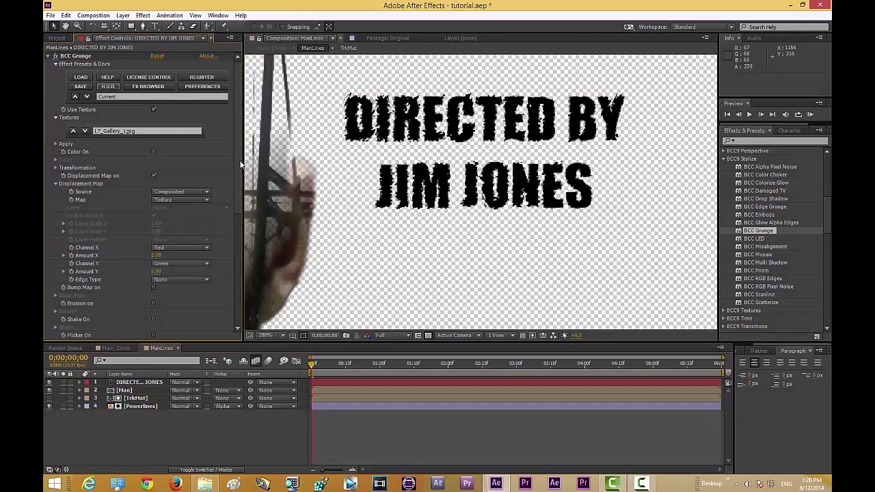
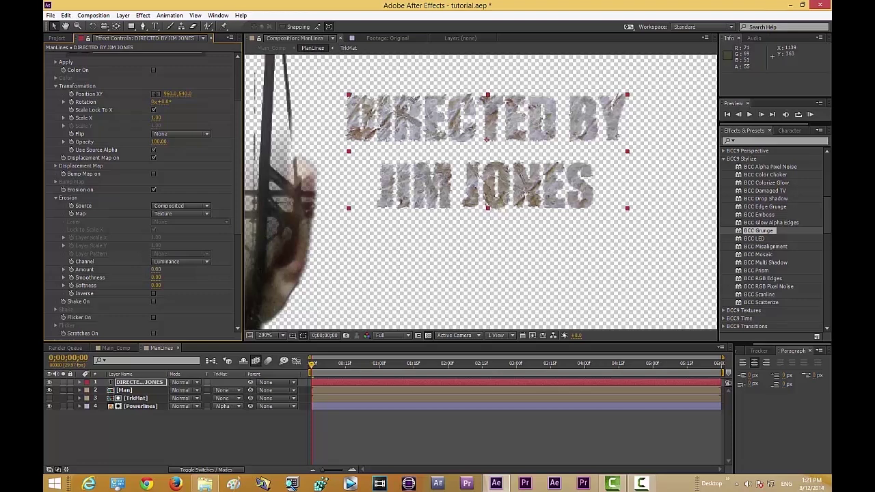
# - Raise the Erosion Amount of BCC Grunge on the credit text to about 53
pyautogui.moveTo(159, 268); pyautogui.dragTo(160, 268)
pyautogui.moveTo(171, 270); pyautogui.dragTo(179, 266)
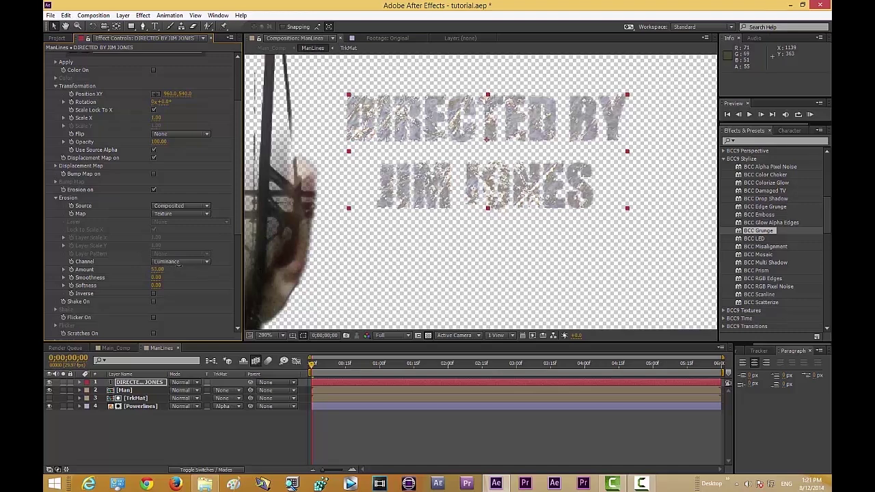
# - Set the texture Opacity of BCC Grunge on the credit text to 0 and collapse the Transformation settings
pyautogui.scroll(3, 177, 219)
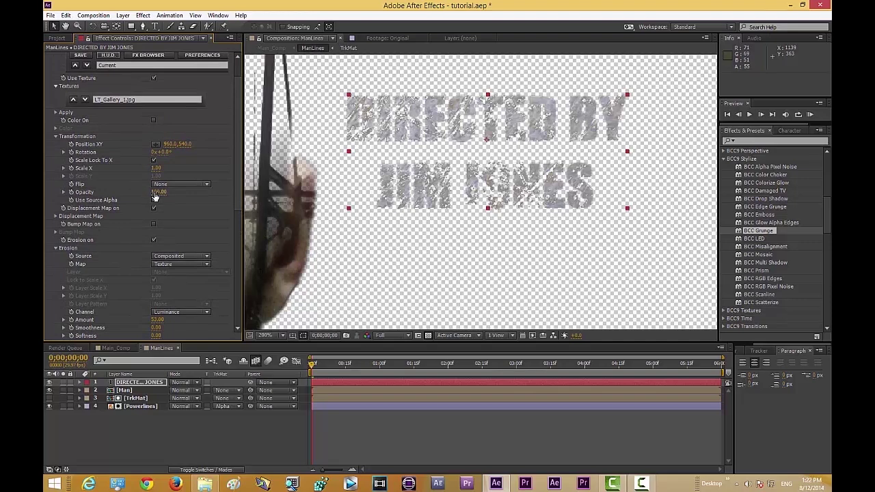
pyautogui.moveTo(128, 195); pyautogui.dragTo(110, 195)
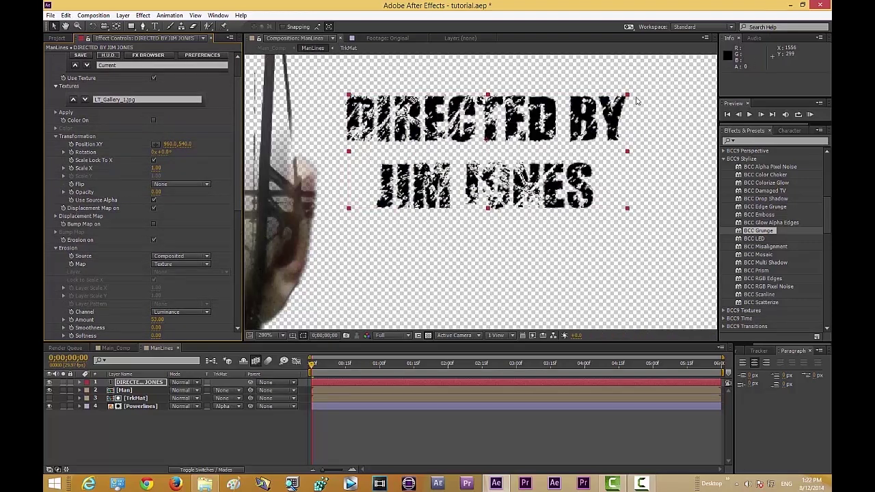
pyautogui.click(56, 136)
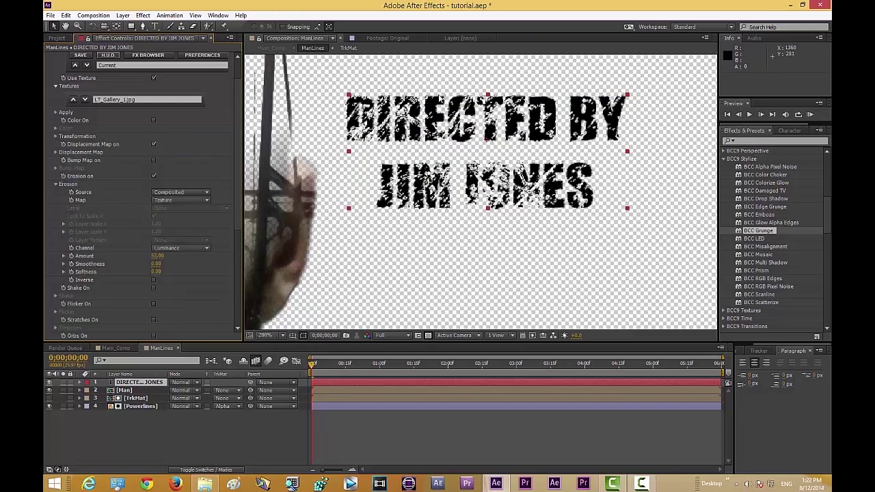
# - Set the Erosion Amount of BCC Grunge on the credit text to 55
pyautogui.click(158, 257)
pyautogui.press('Return')
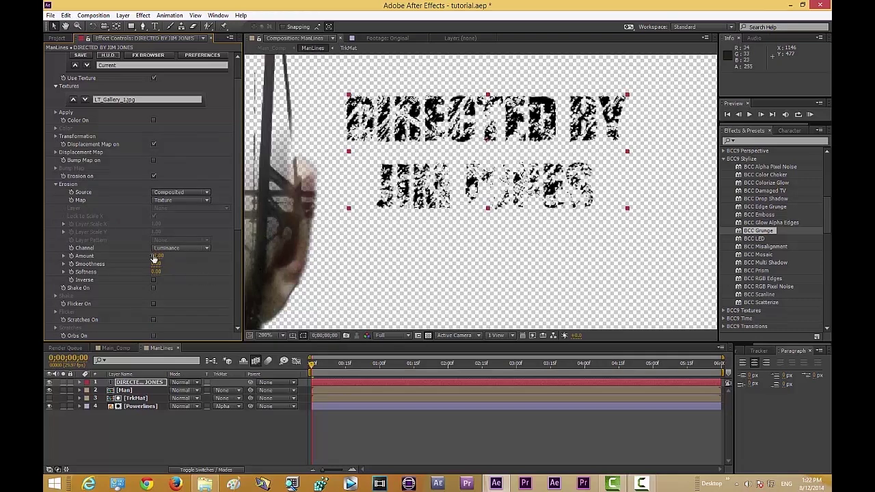
pyautogui.click(157, 257)
pyautogui.write('55')
pyautogui.press('Return')
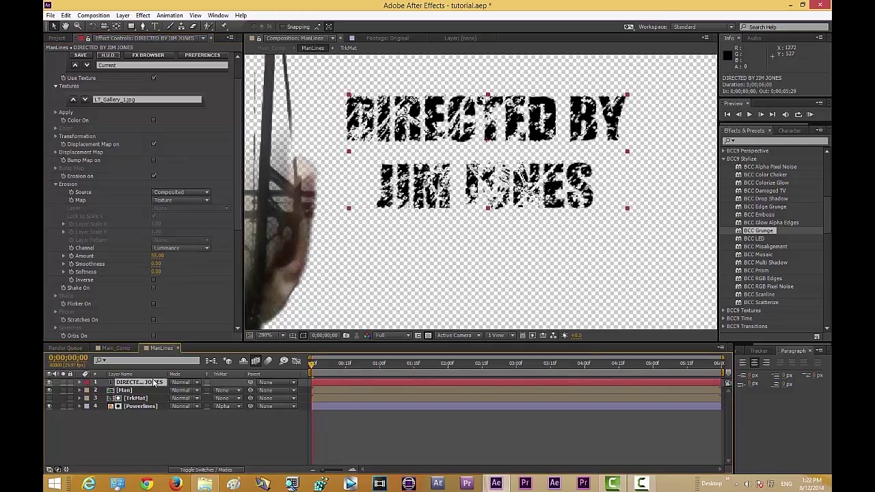
# - Duplicate the credit text layer, placing the copy beneath the original, and remove BCC Grunge from the copy
pyautogui.hotkey('ctrl', 'd')
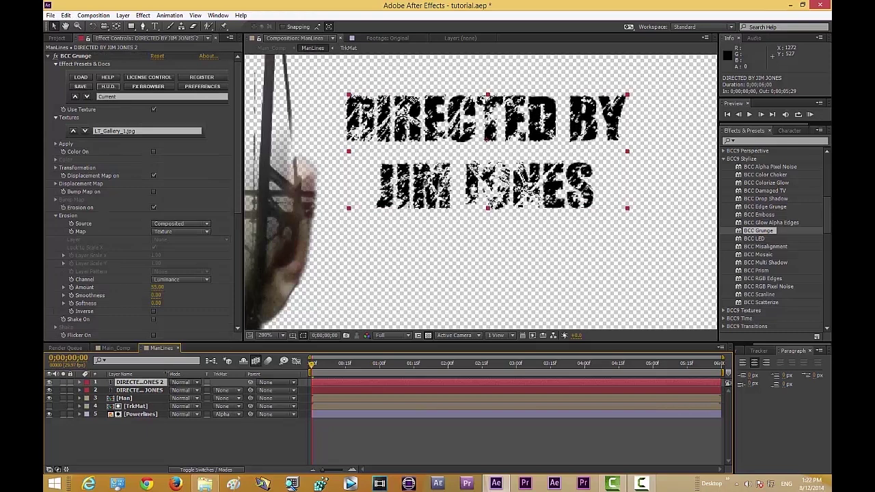
pyautogui.moveTo(167, 374); pyautogui.dragTo(175, 396)
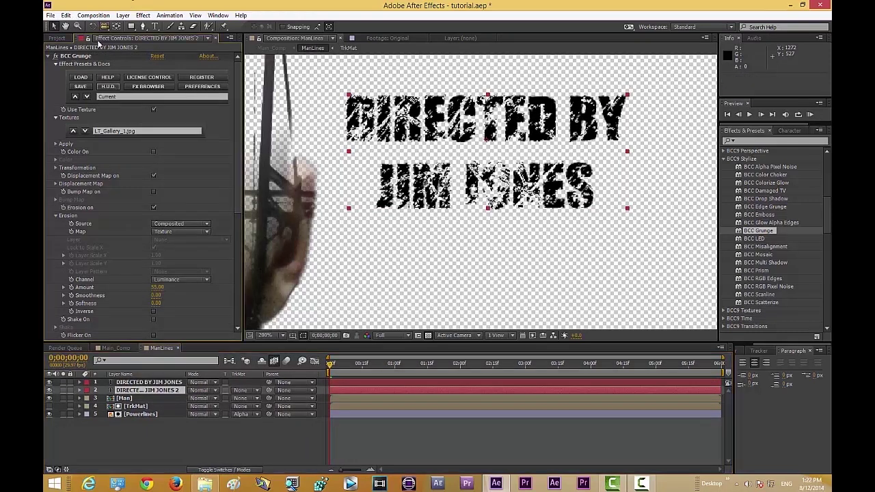
pyautogui.click(90, 56)
pyautogui.press('Delete')
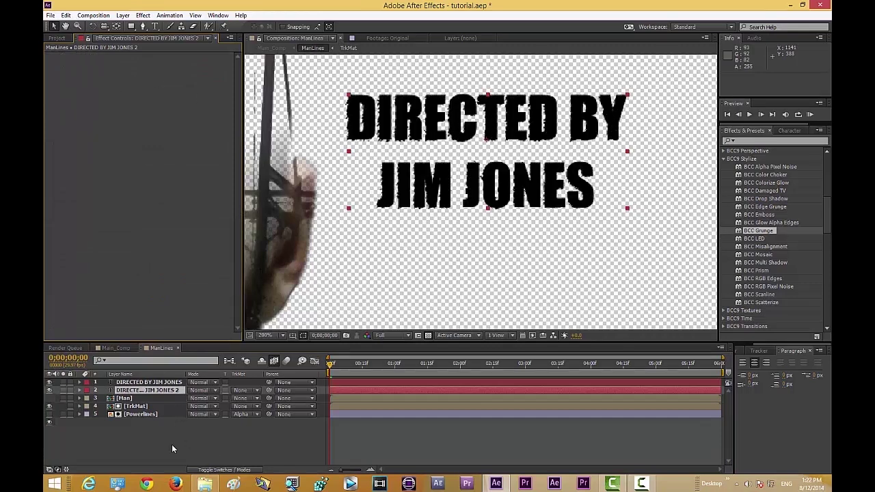
# - Set the opacity of the lower credit text copy to 40%
pyautogui.press('t')
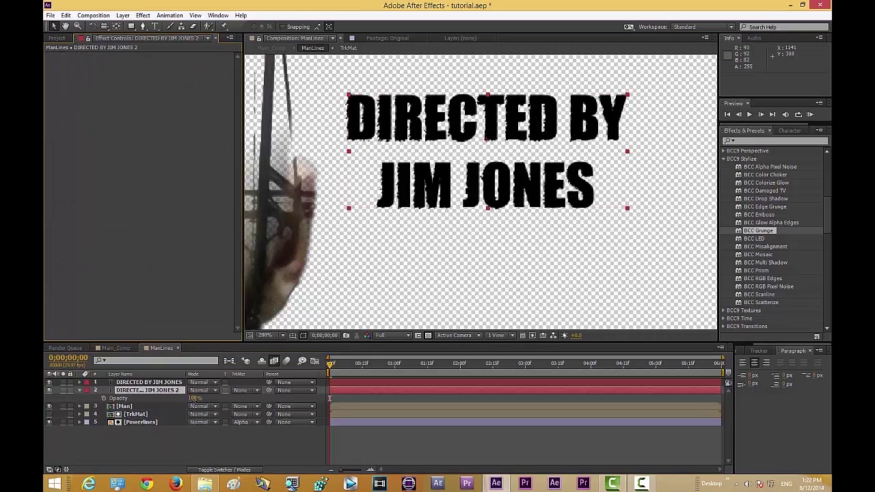
pyautogui.moveTo(195, 399); pyautogui.dragTo(173, 406)
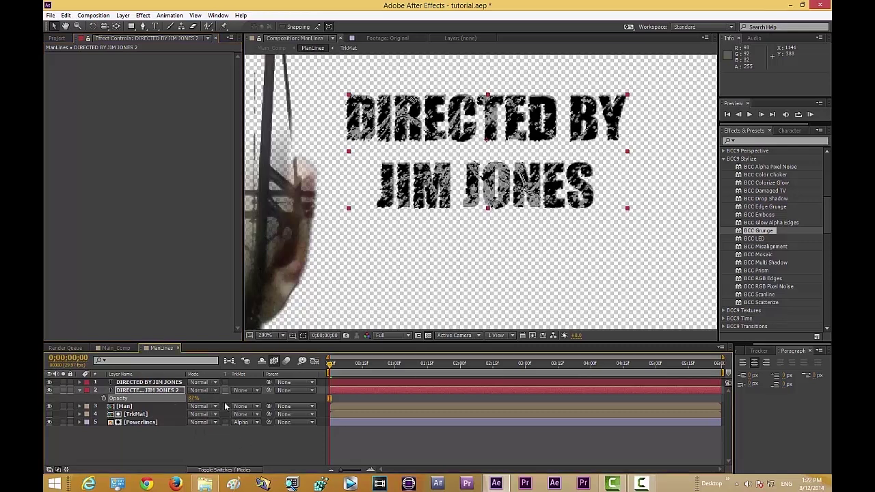
pyautogui.click(194, 398)
pyautogui.press('Return')
pyautogui.click(232, 448)
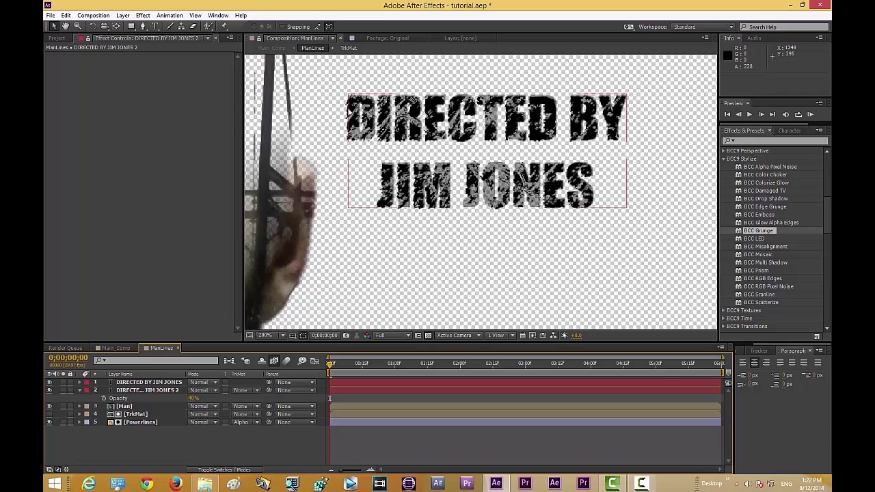
pyautogui.scroll(1, 513, 212)
pyautogui.scroll(-1, 590, 194)
pyautogui.click(370, 139)
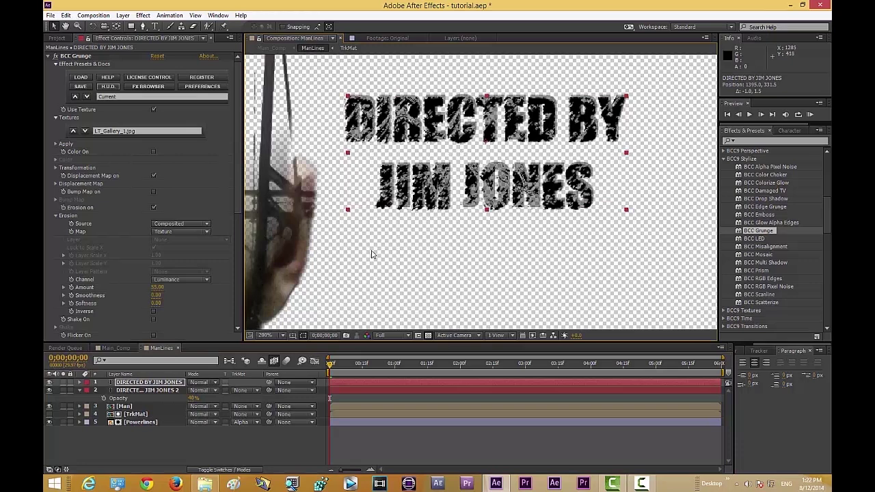
pyautogui.hotkey('ctrl', 'z')
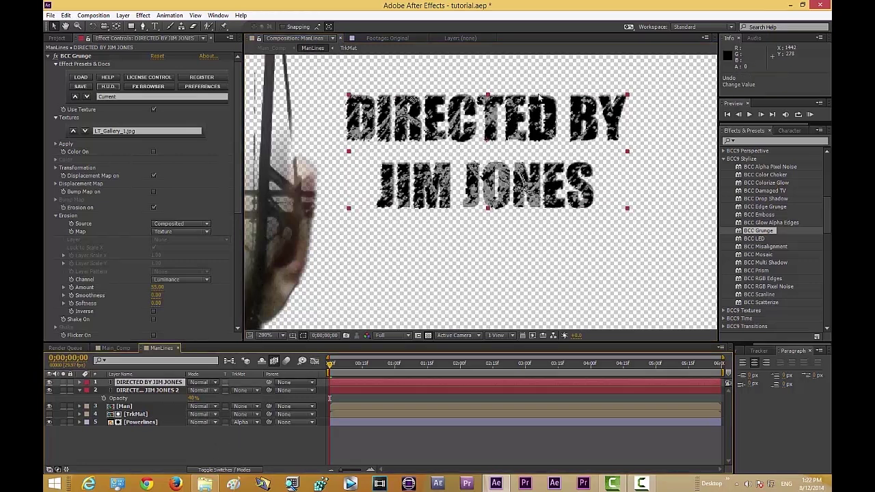
pyautogui.click(272, 457)
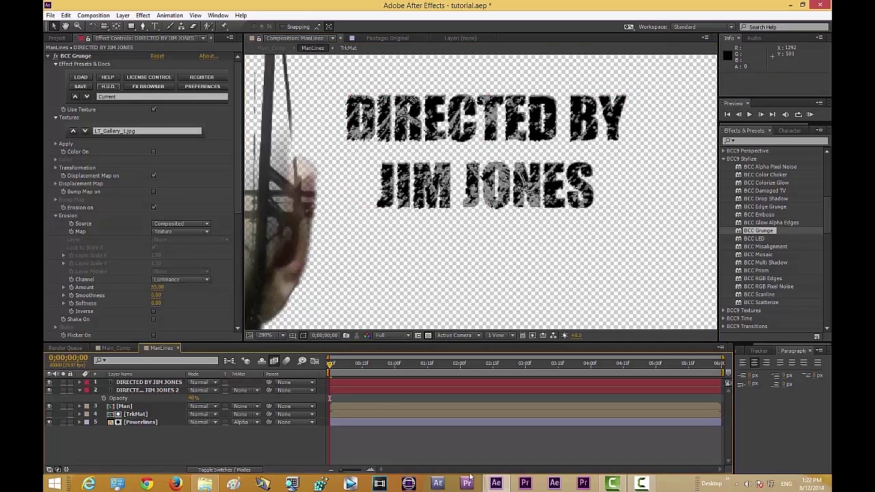
# - Check the credit against the portrait in Main_Comp, and recolor both credit text layers in ManLines to a mid grey with 55% brightness
pyautogui.click(127, 350)
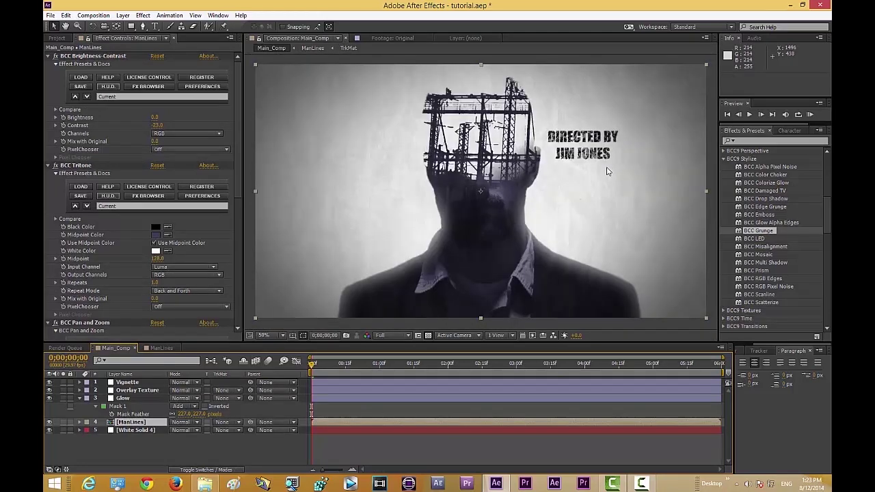
pyautogui.press('.')
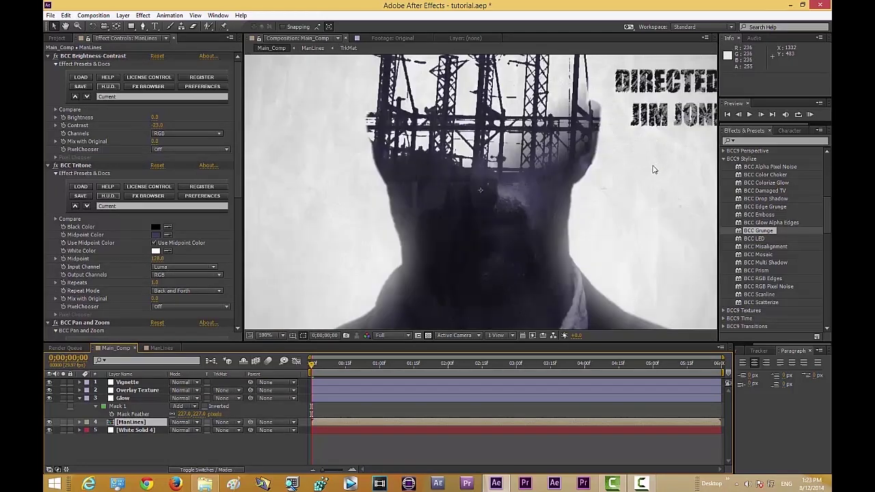
pyautogui.moveTo(649, 171); pyautogui.dragTo(517, 239)
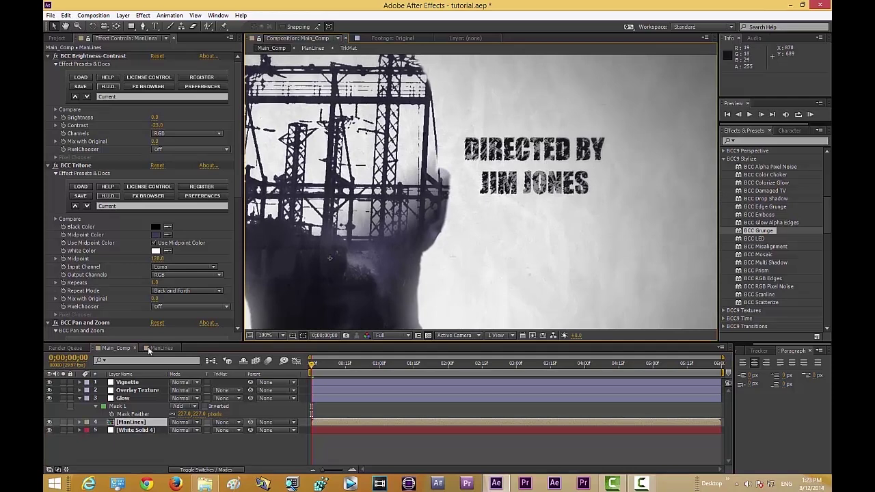
pyautogui.click(150, 348)
pyautogui.click(140, 383)
pyautogui.keyDown('shift'); pyautogui.click(137, 390); pyautogui.keyUp('shift')
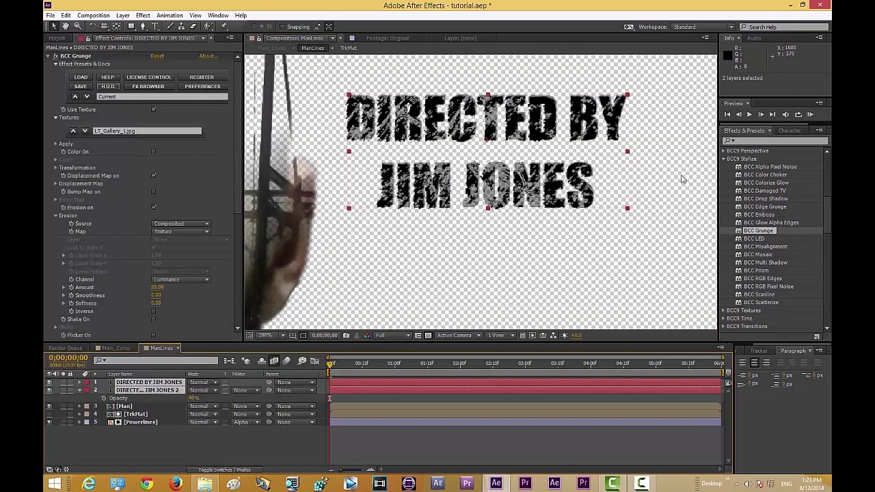
pyautogui.click(789, 130)
pyautogui.click(800, 148)
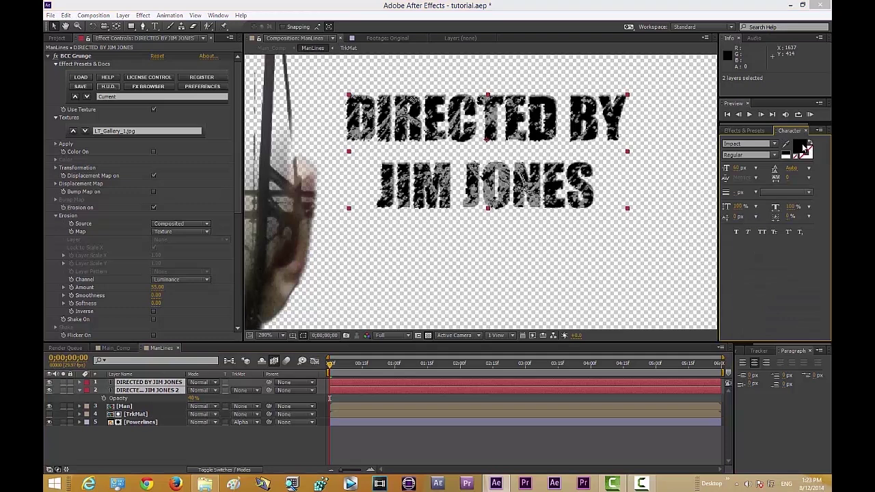
pyautogui.moveTo(59, 111); pyautogui.dragTo(56, 75)
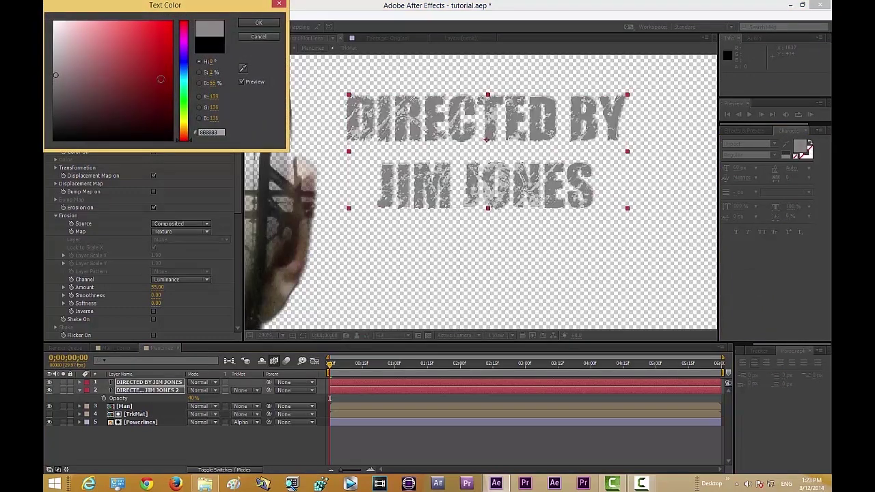
pyautogui.click(264, 25)
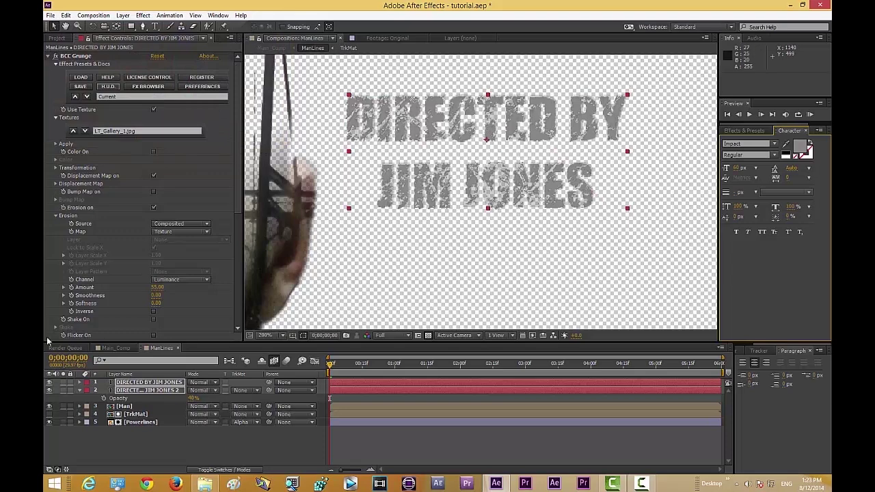
# - Examine the grey credit text beside the portrait in Main_Comp, close up and in the full frame
pyautogui.click(108, 351)
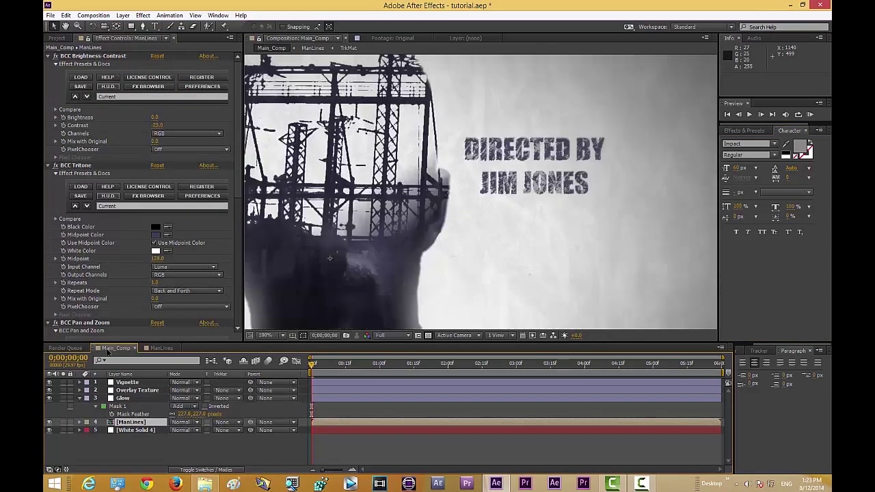
pyautogui.scroll(2, 535, 208)
pyautogui.scroll(-2, 538, 208)
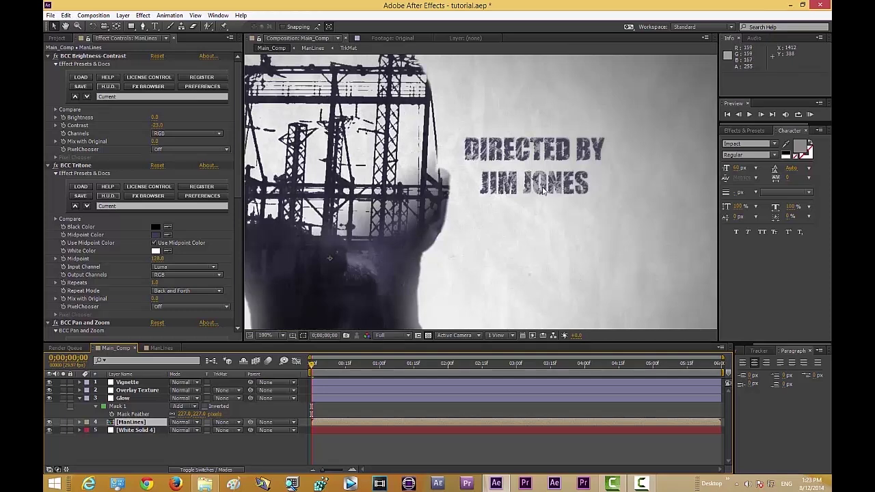
pyautogui.scroll(1, 544, 195)
pyautogui.scroll(-3, 498, 110)
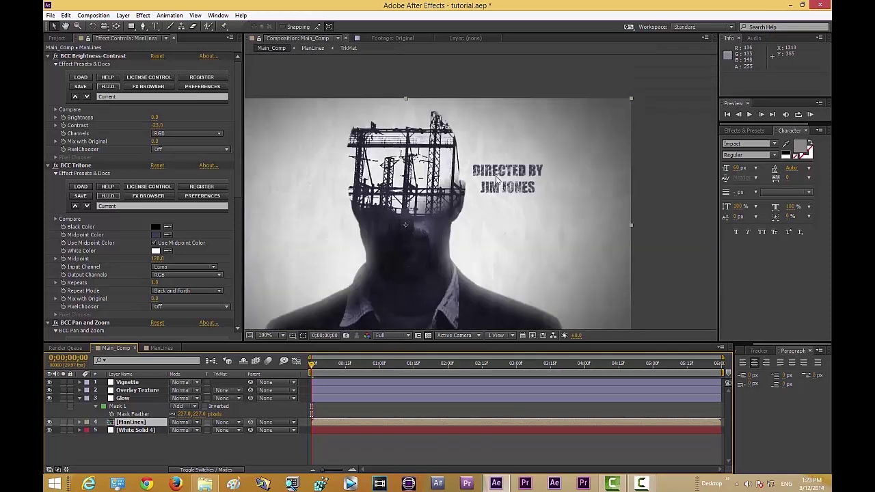
pyautogui.moveTo(431, 224); pyautogui.dragTo(508, 216)
pyautogui.press('v')
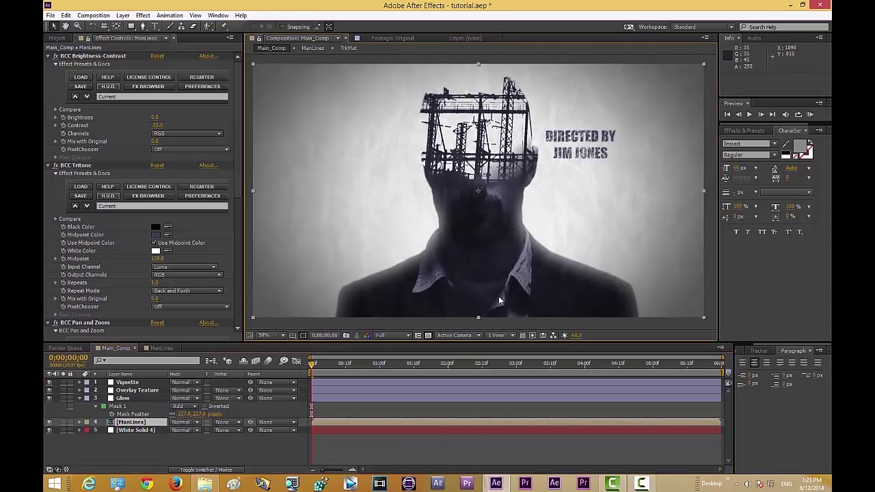
# - Trim both credit text layers in ManLines to start at 0;00;02;29 and preview the result in Main_Comp
pyautogui.doubleClick(386, 421)
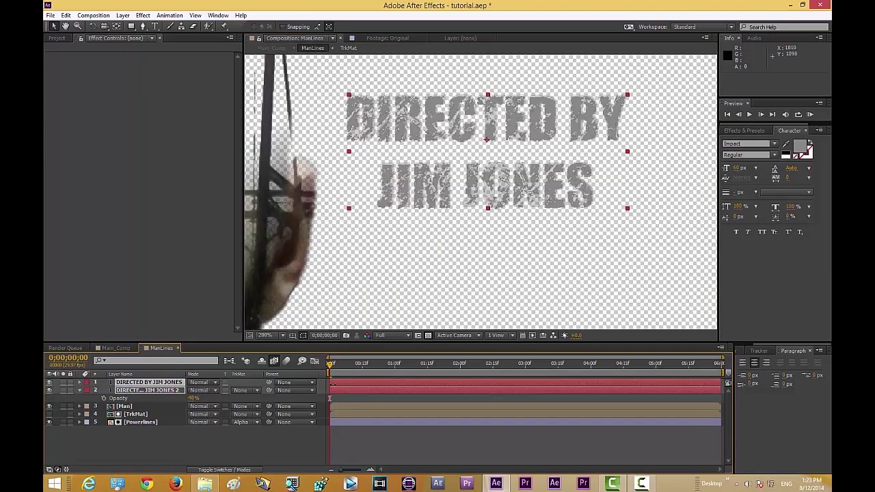
pyautogui.moveTo(331, 385); pyautogui.dragTo(524, 384)
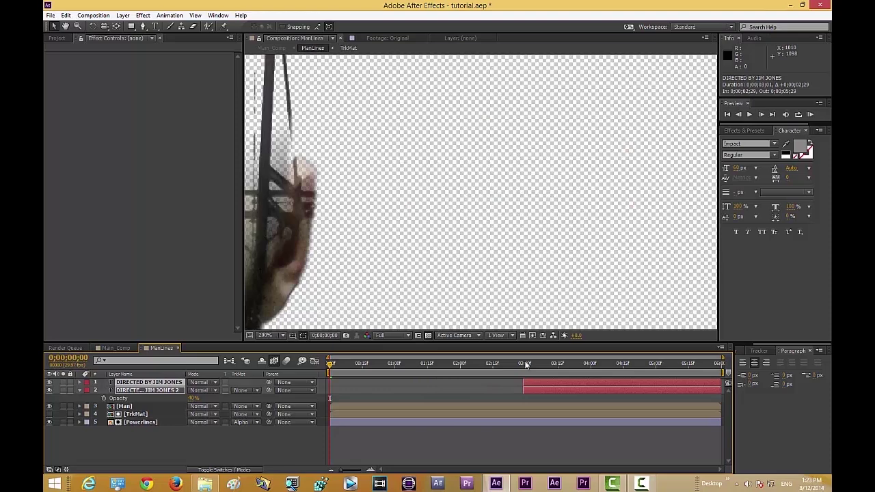
pyautogui.click(526, 364)
pyautogui.click(528, 365)
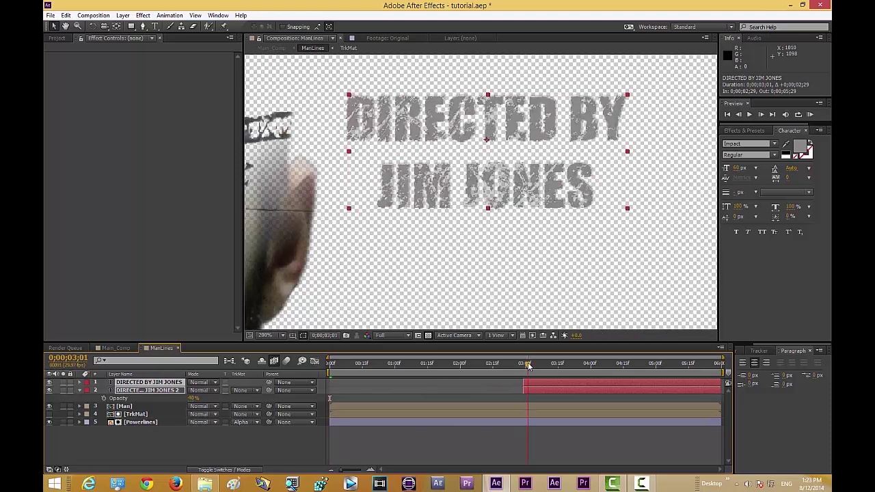
pyautogui.click(115, 348)
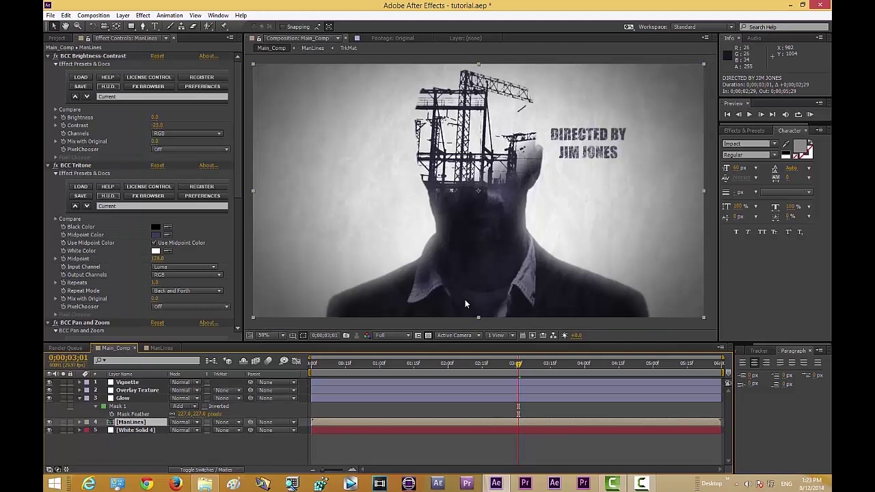
pyautogui.press('KP_0')
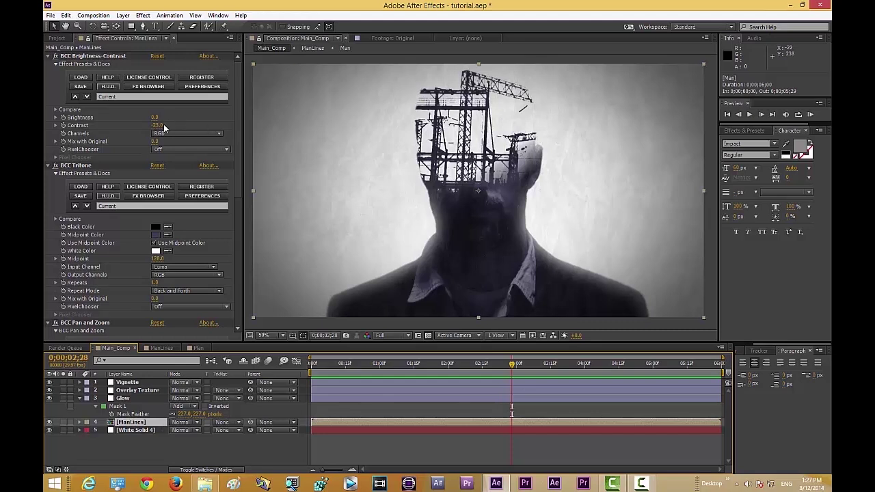
# - Set the Brightness of BCC Brightness-Contrast on the ManLines layer to 8 and check the frame at 0;00;04;10
pyautogui.moveTo(157, 124); pyautogui.dragTo(154, 117)
pyautogui.click(356, 445)
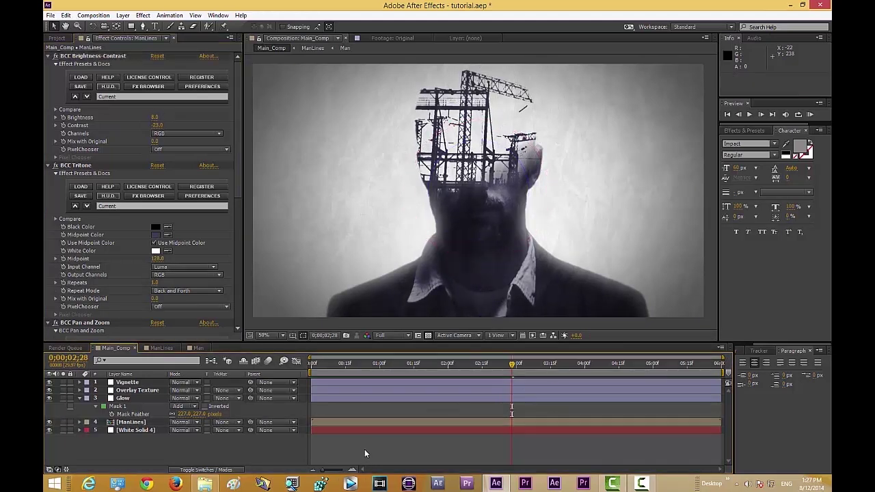
pyautogui.click(608, 363)
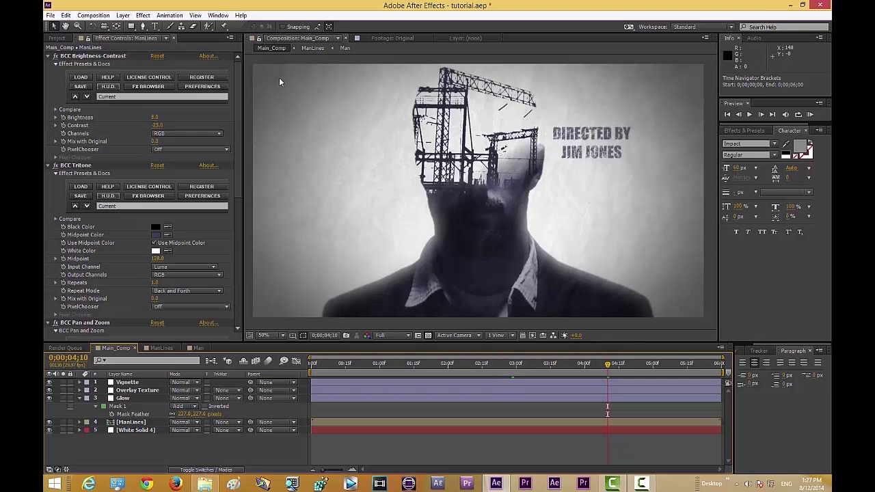
pyautogui.moveTo(236, 74); pyautogui.dragTo(254, 55)
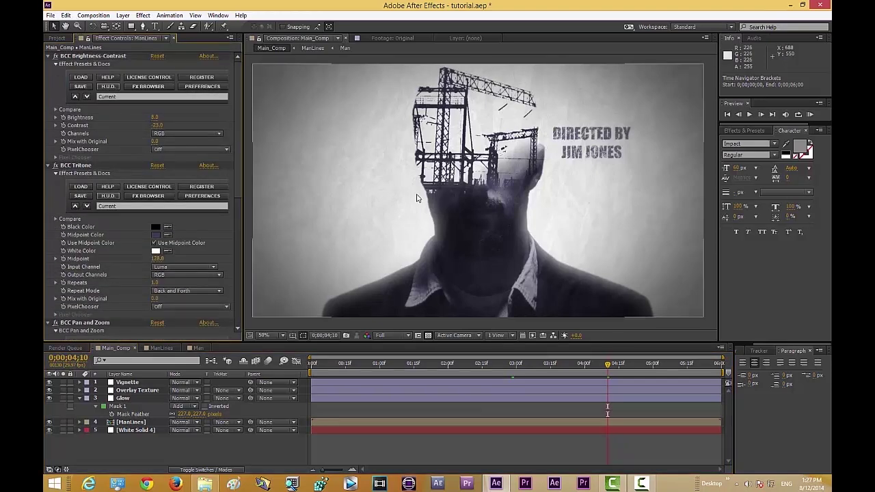